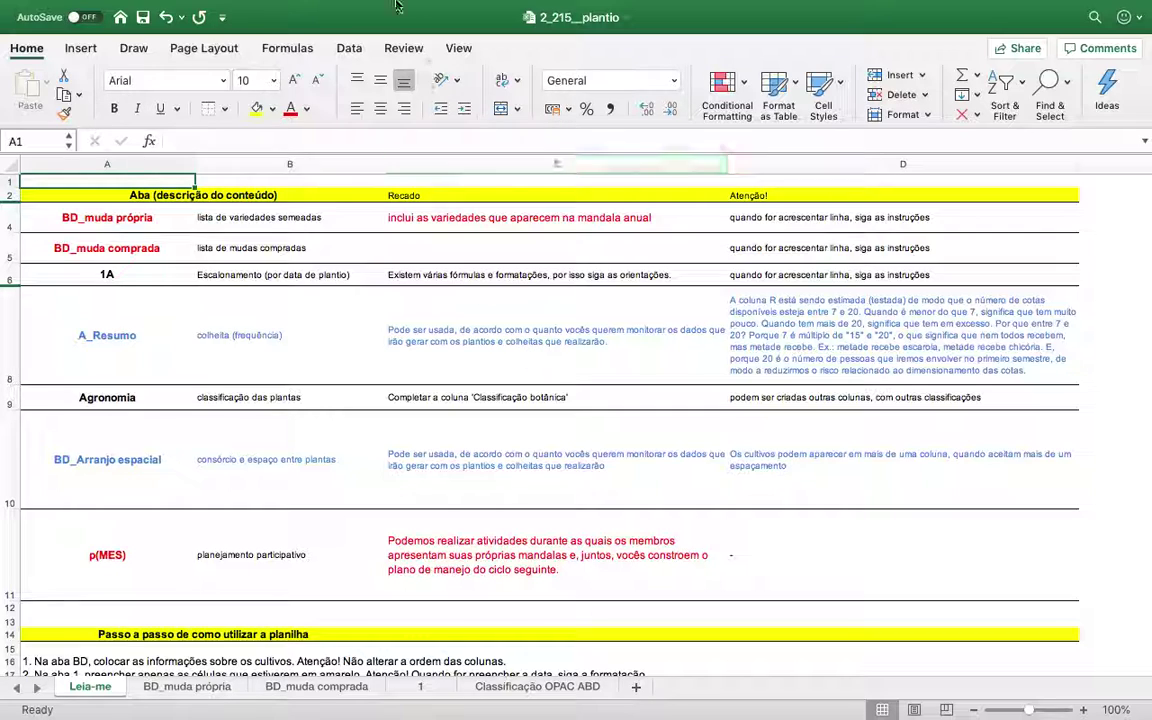
Step: Compare the BD_muda própria and BD_muda comprada sheets, ending on BD_muda própria
{"action": "mouse_move", "coordinate": [397, 8]}
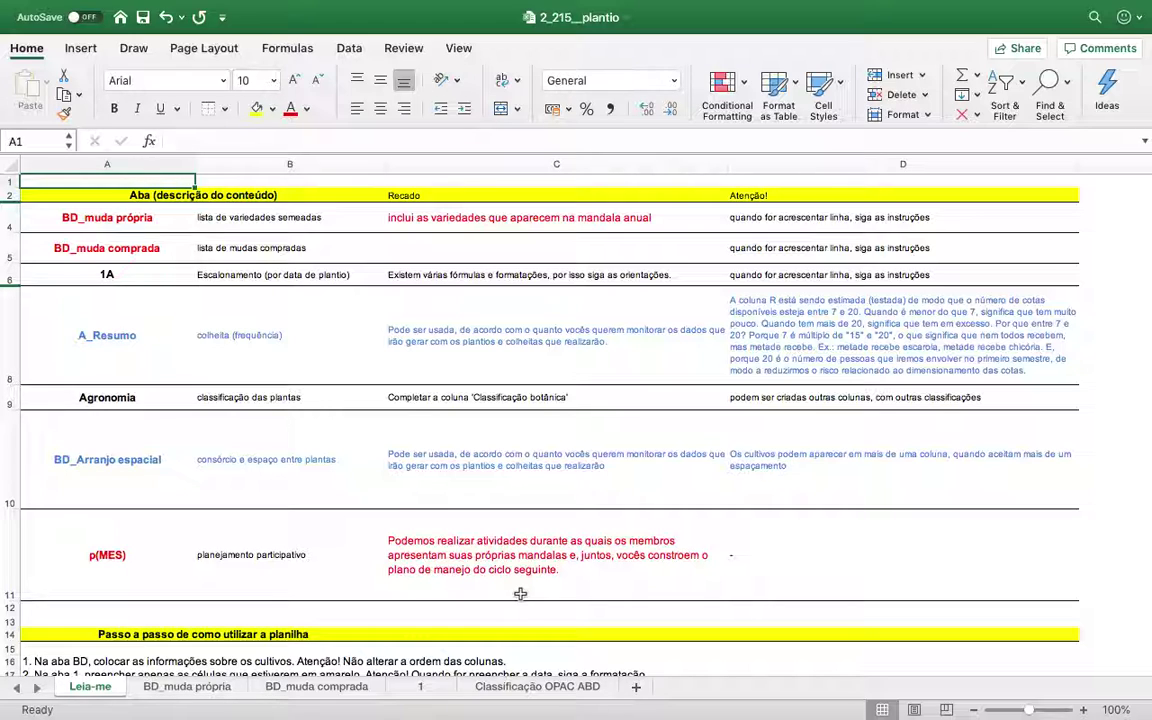
{"action": "left_click", "coordinate": [209, 688]}
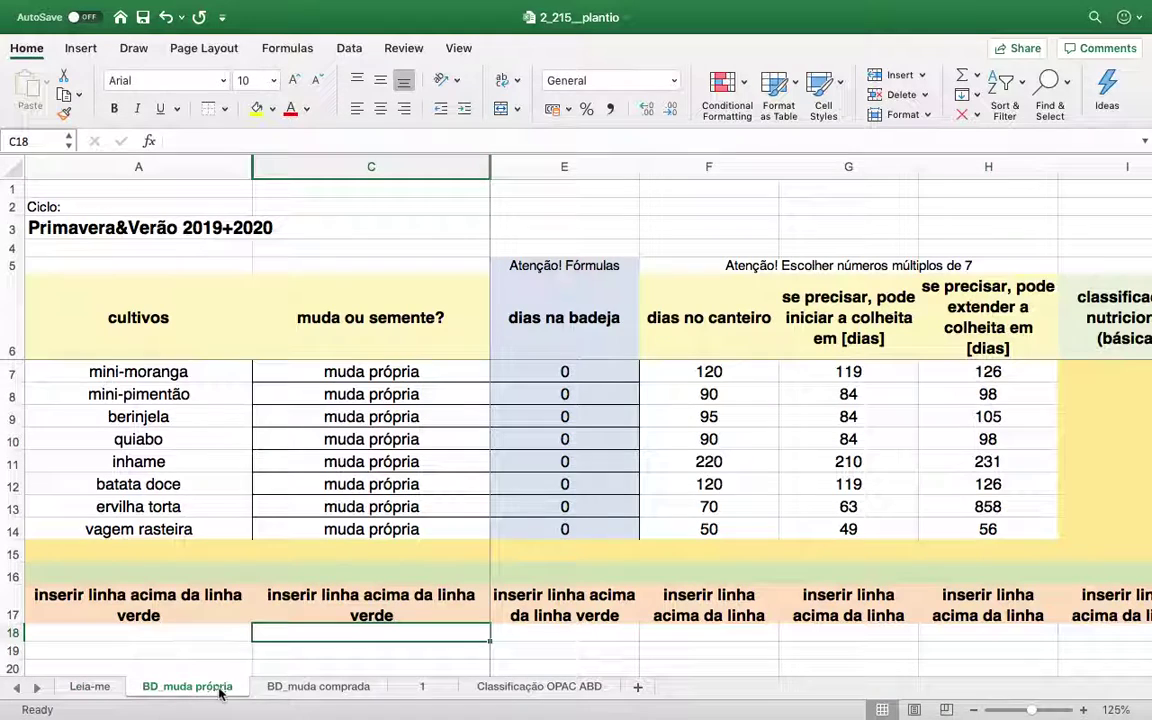
{"action": "left_click", "coordinate": [316, 687]}
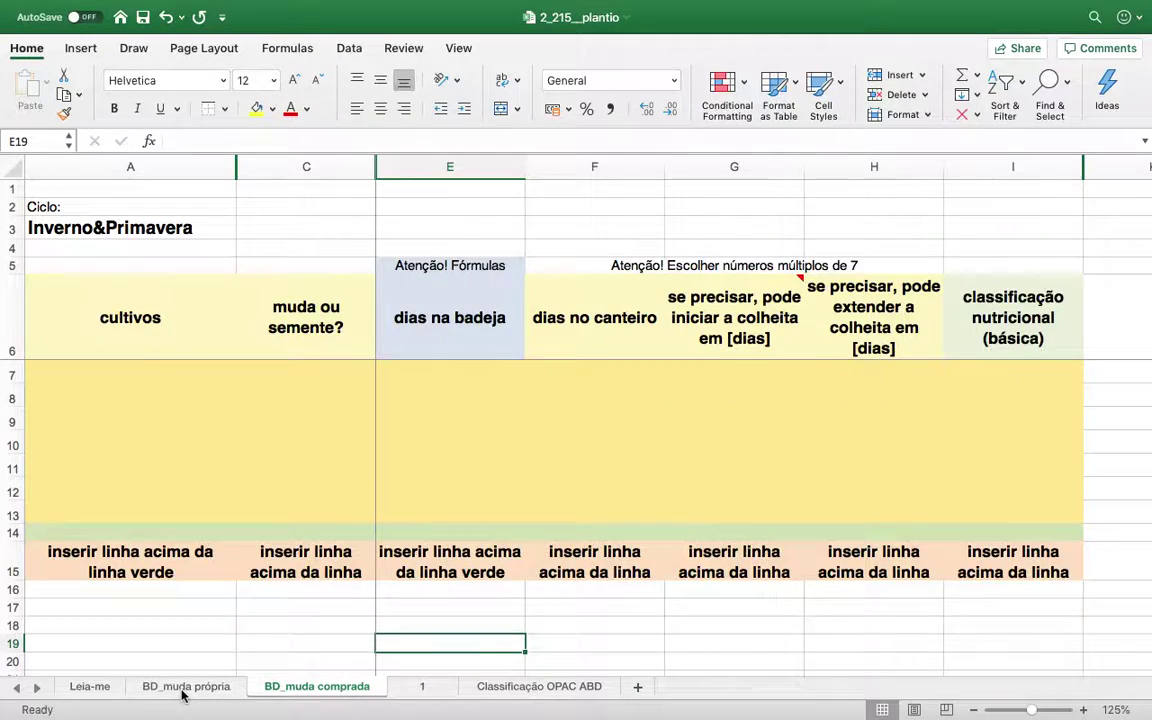
{"action": "left_click", "coordinate": [183, 690]}
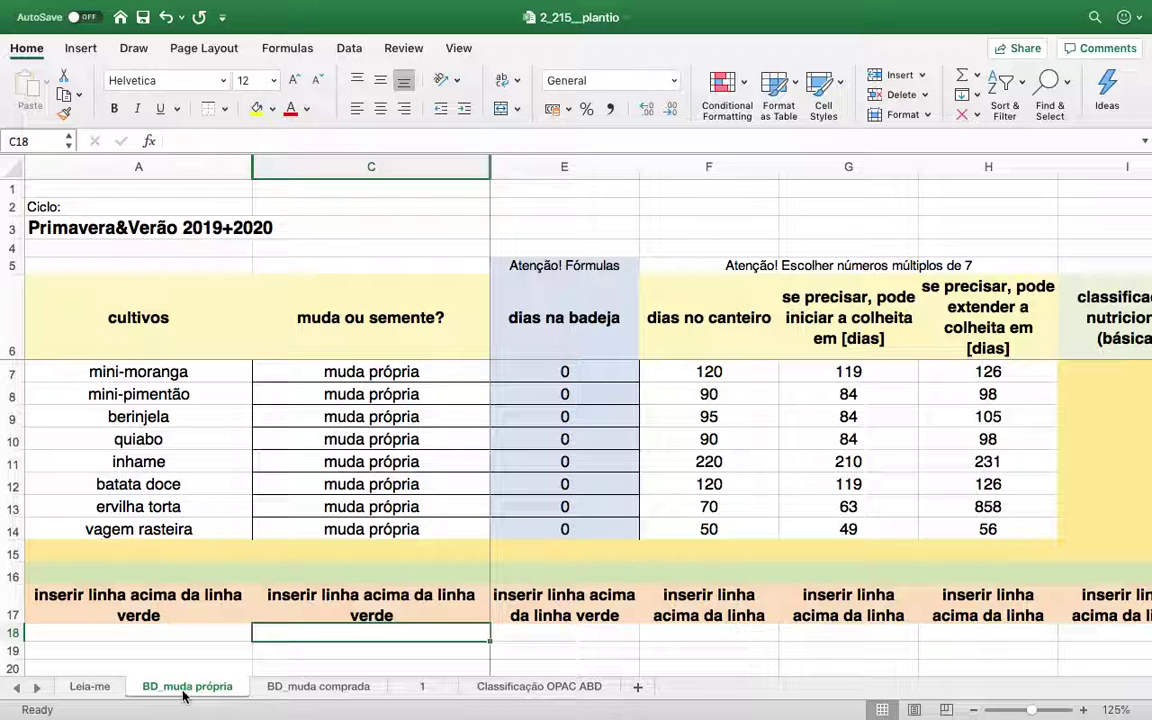
{"action": "left_click", "coordinate": [314, 694]}
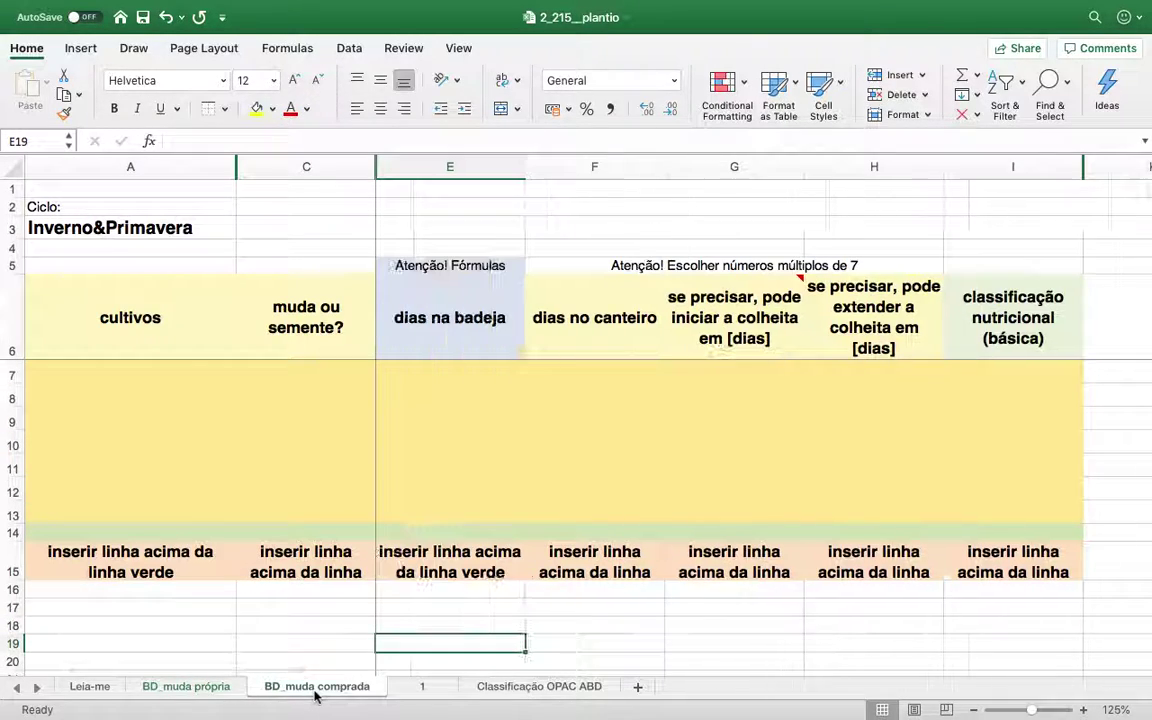
{"action": "left_click", "coordinate": [188, 693]}
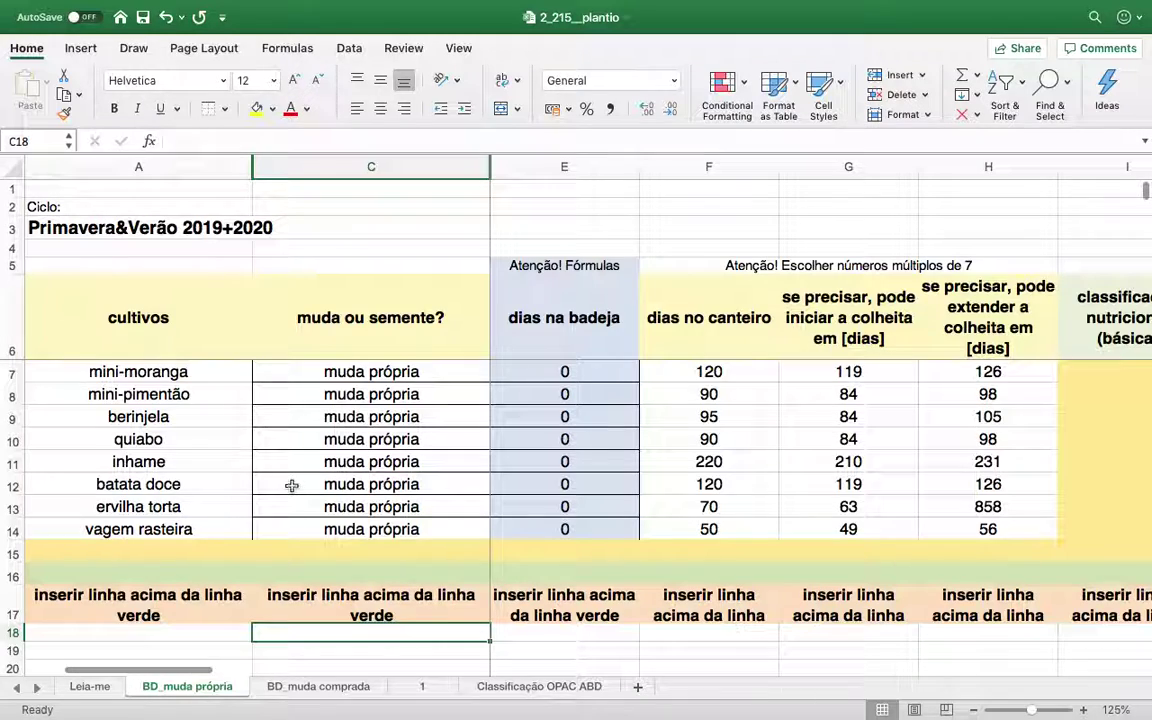
Step: Review the crop list, the days-in-tray column and the days-in-bed column for rows 7 to 14 in BD_muda própria
{"action": "left_click", "coordinate": [199, 392]}
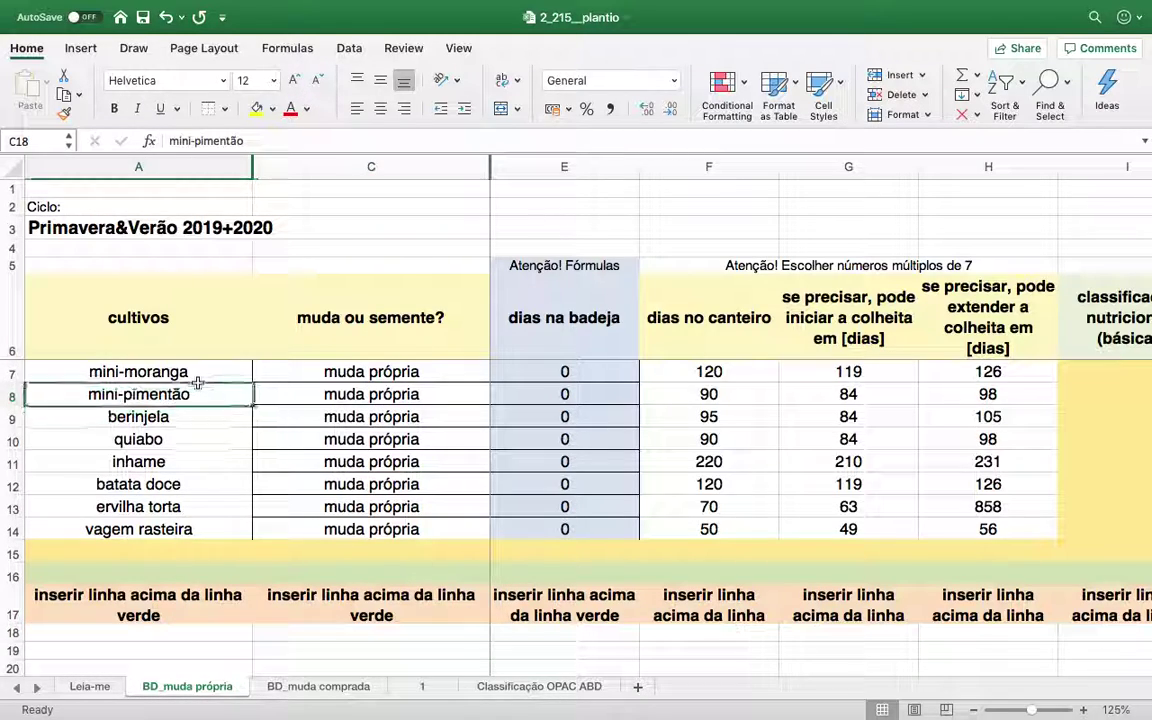
{"action": "left_click_drag", "start_coordinate": [207, 371], "coordinate": [231, 532]}
{"action": "double_click", "coordinate": [236, 531]}
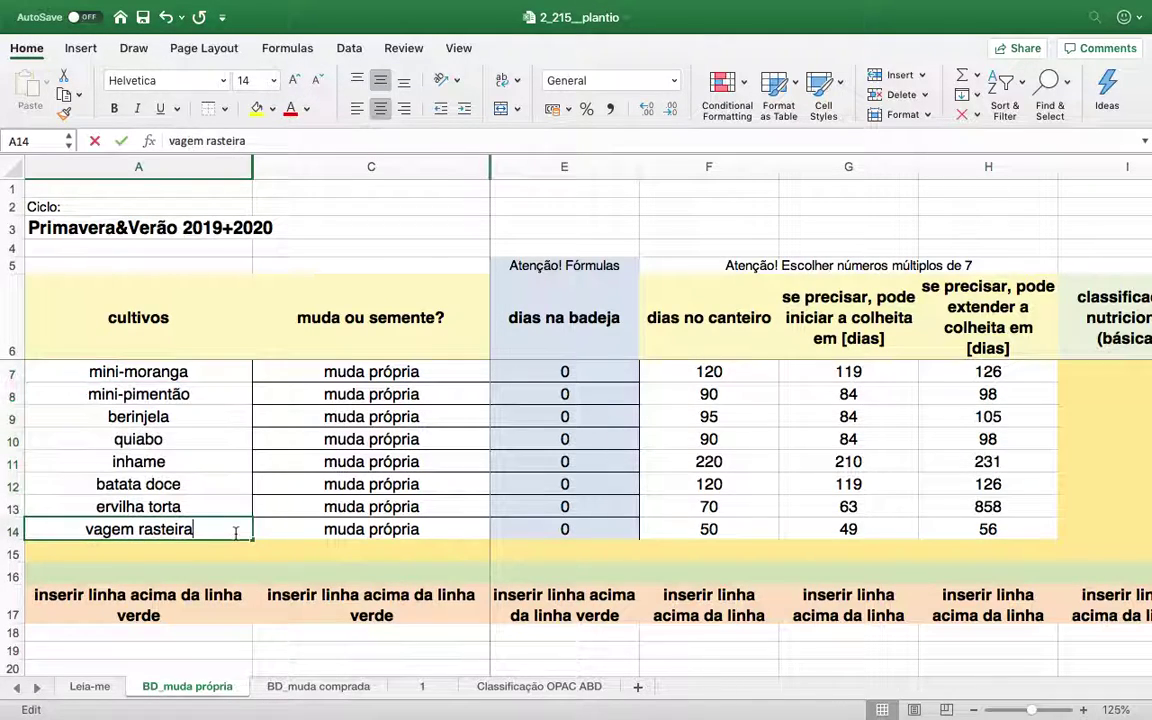
{"action": "left_click", "coordinate": [622, 374]}
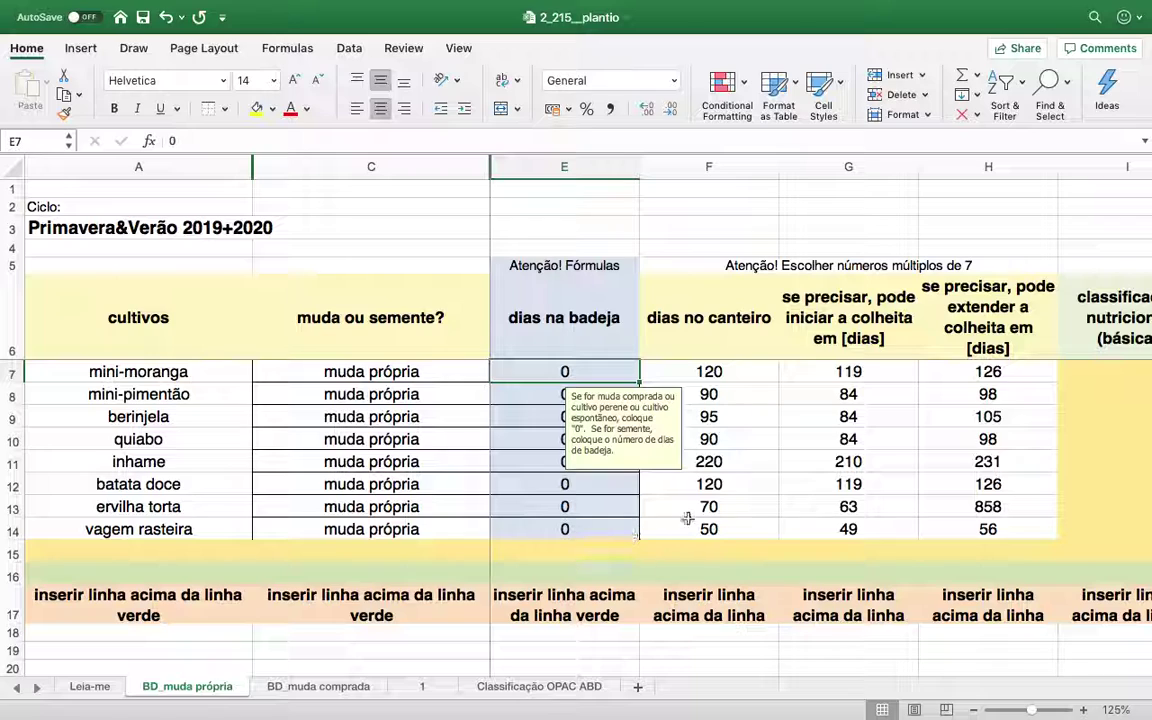
{"action": "left_click_drag", "start_coordinate": [754, 525], "coordinate": [743, 368]}
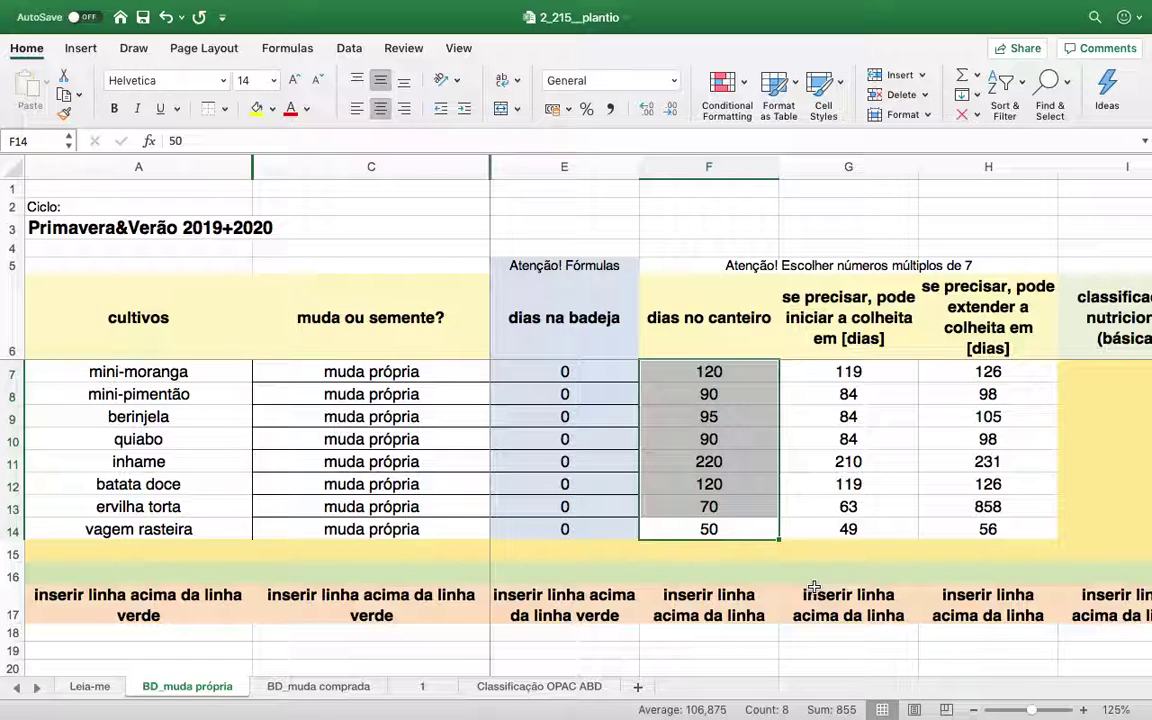
Step: Examine the early-harvest and extended-harvest day columns, including the formula for mini-moranga in G7
{"action": "key", "text": "Right"}
{"action": "key", "text": "Up"}
{"action": "key", "text": "Up"}
{"action": "key", "text": "Up"}
{"action": "key", "text": "Up"}
{"action": "key", "text": "Up"}
{"action": "key", "text": "Up"}
{"action": "key", "text": "Up"}
{"action": "key", "text": "Up"}
{"action": "key", "text": "Down"}
{"action": "key", "text": "Right"}
{"action": "key", "text": "Left"}
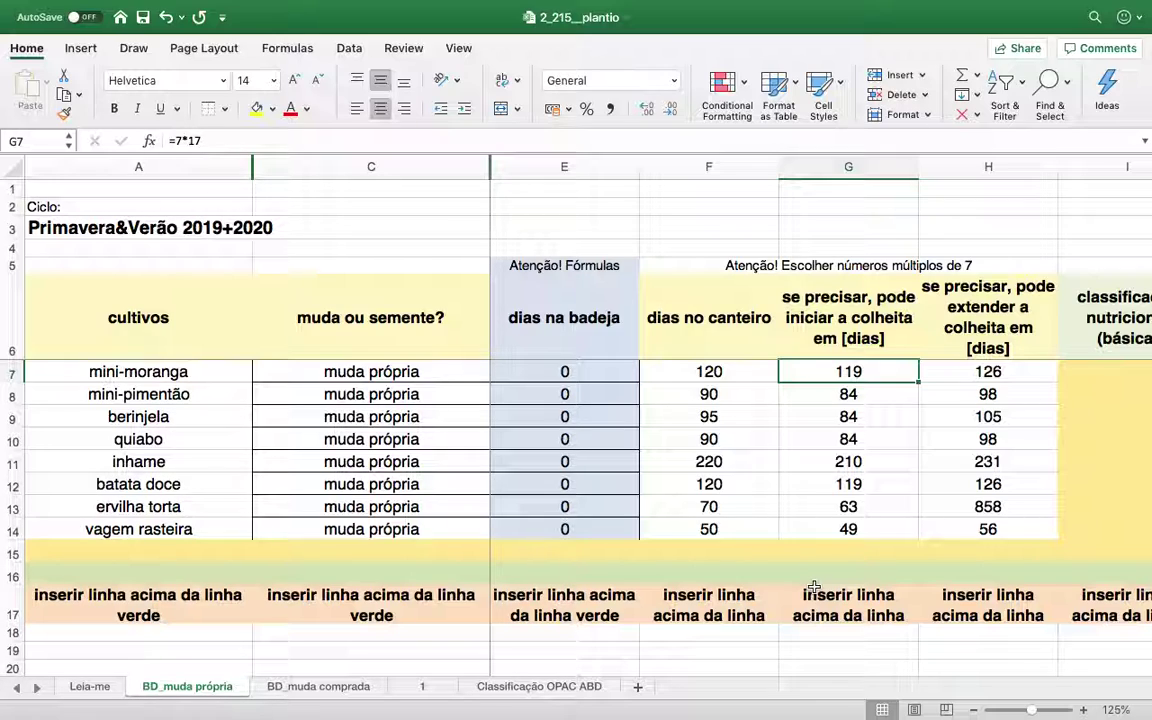
{"action": "key", "text": "Right"}
{"action": "key", "text": "Right"}
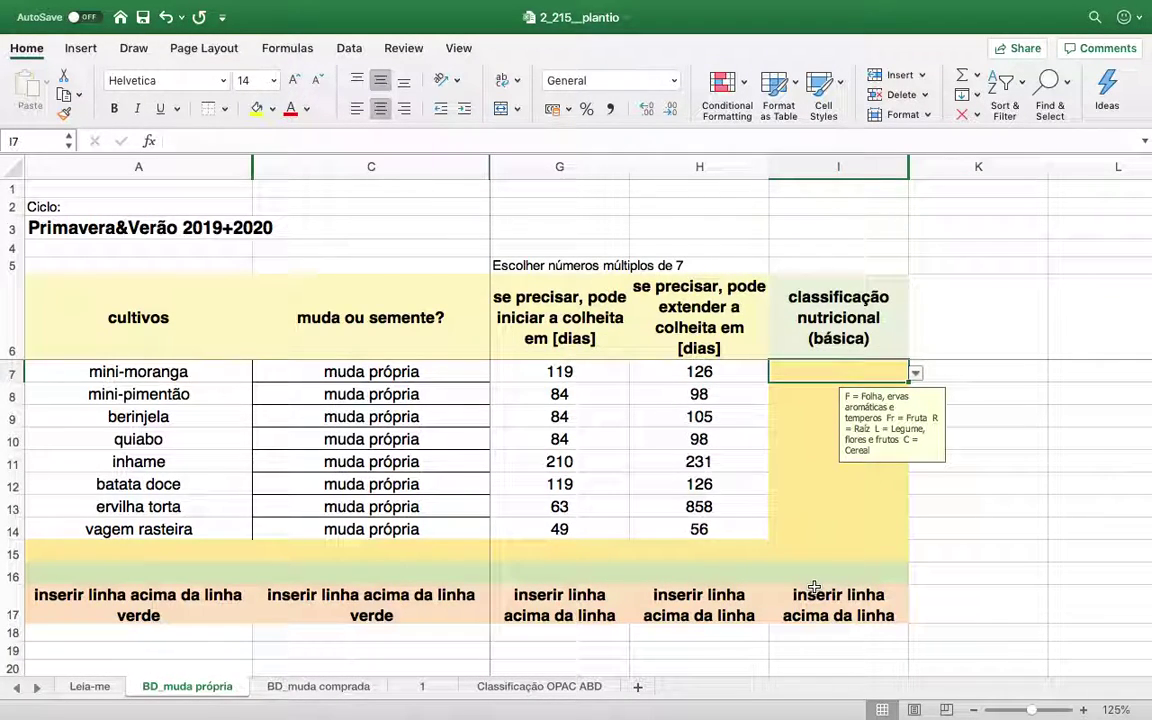
Step: Examine the basic nutritional classification column, including its category note and its empty cells beside the crops
{"action": "key", "text": "Down"}
{"action": "key", "text": "Down"}
{"action": "key", "text": "Down"}
{"action": "key", "text": "Down"}
{"action": "key", "text": "Down"}
{"action": "key", "text": "Down"}
{"action": "key", "text": "Down"}
{"action": "key", "text": "Down"}
{"action": "key", "text": "Up"}
{"action": "key", "text": "Up"}
{"action": "key", "text": "Up"}
{"action": "key", "text": "Up"}
{"action": "key", "text": "Up"}
{"action": "key", "text": "Up"}
{"action": "key", "text": "Up"}
{"action": "key", "text": "Up"}
{"action": "key", "text": "Up"}
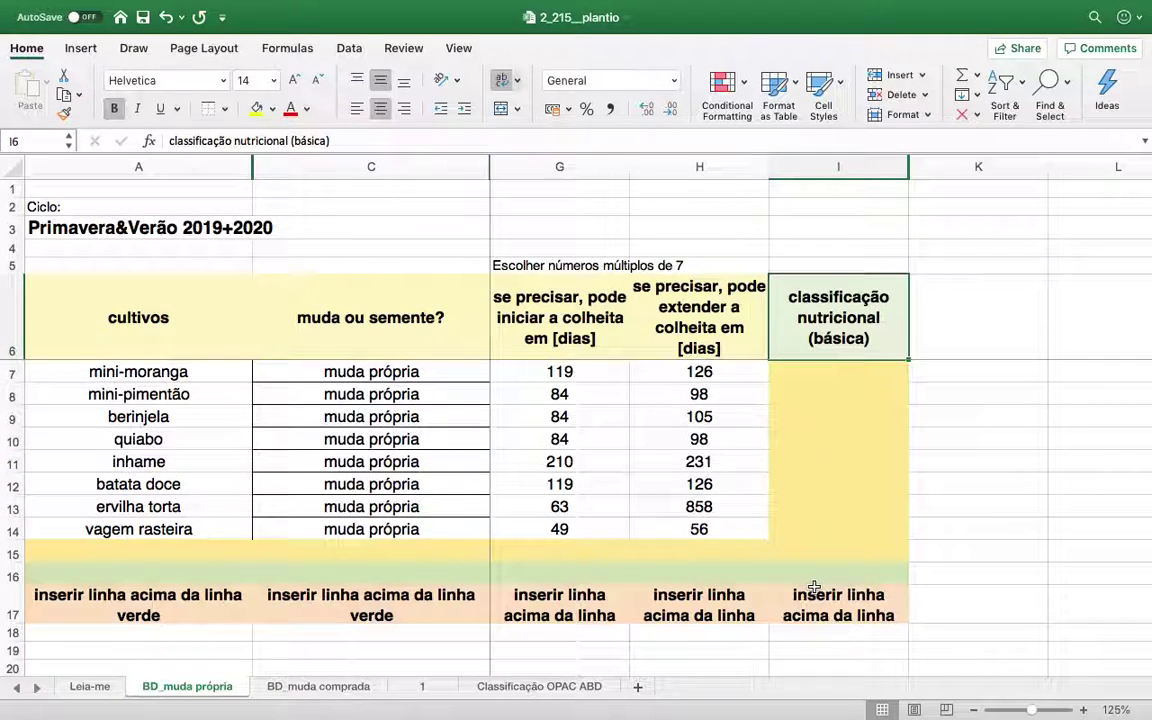
Step: On sheet 1, clear the planning entries in A6:F6 and check the dependent formula cells N6:Q6
{"action": "left_click", "coordinate": [432, 691]}
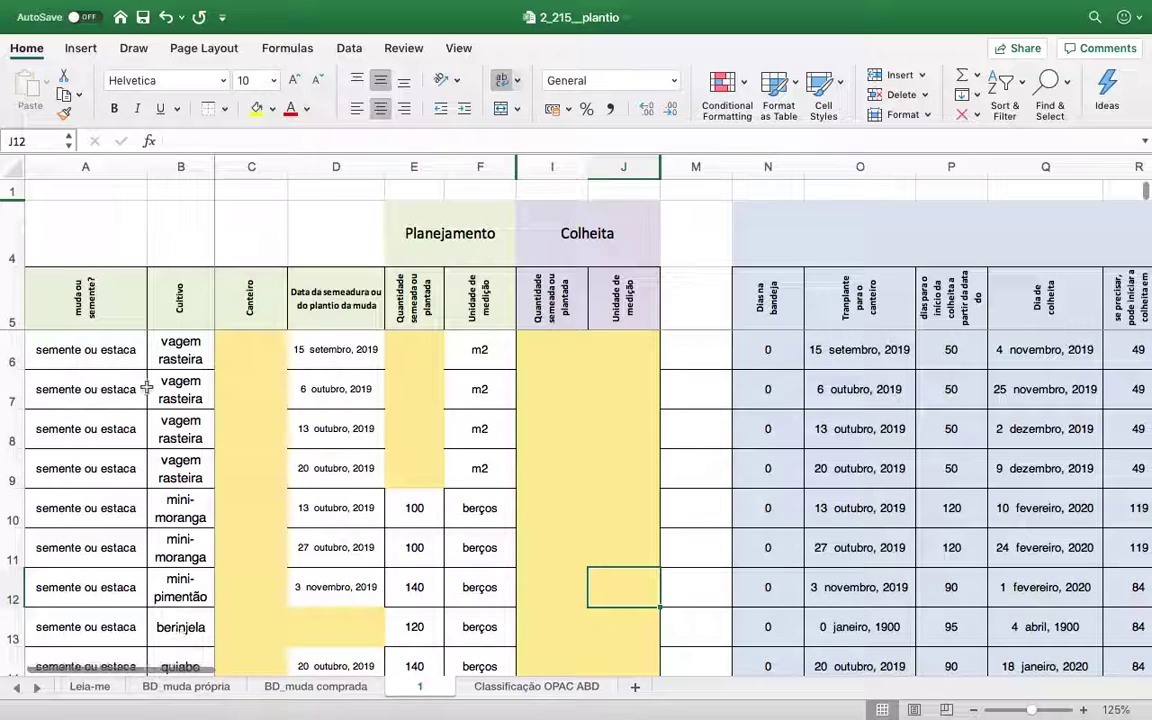
{"action": "left_click", "coordinate": [60, 345]}
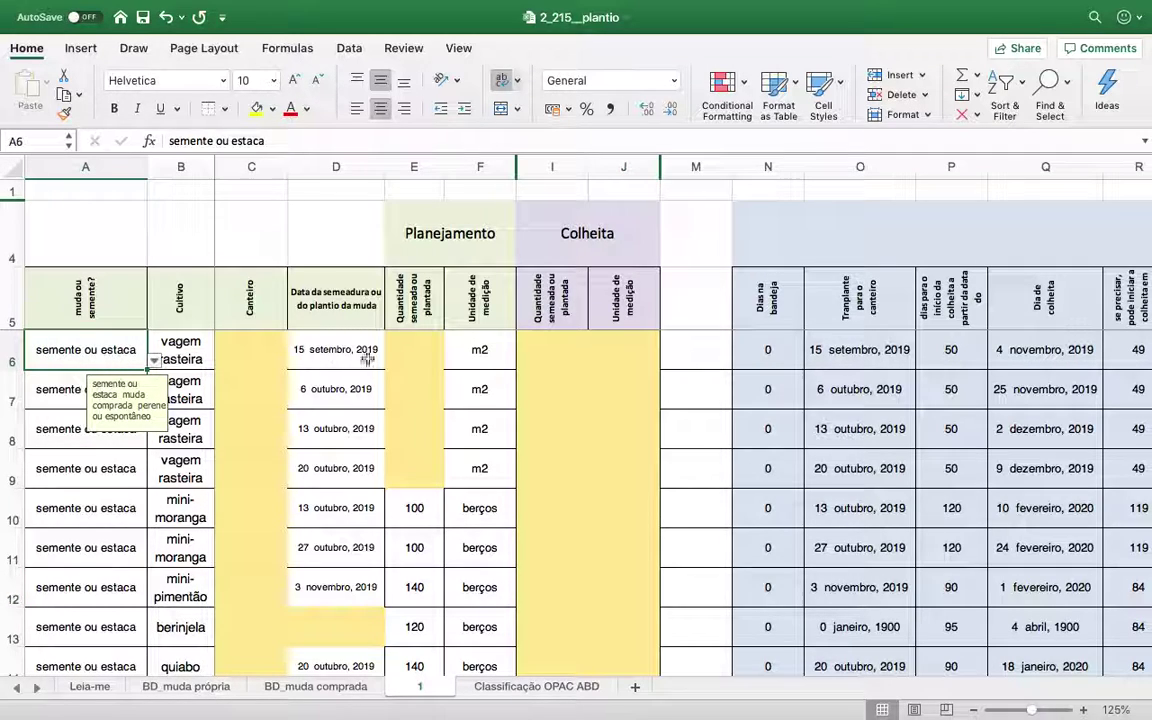
{"action": "left_click_drag", "start_coordinate": [480, 350], "coordinate": [73, 353]}
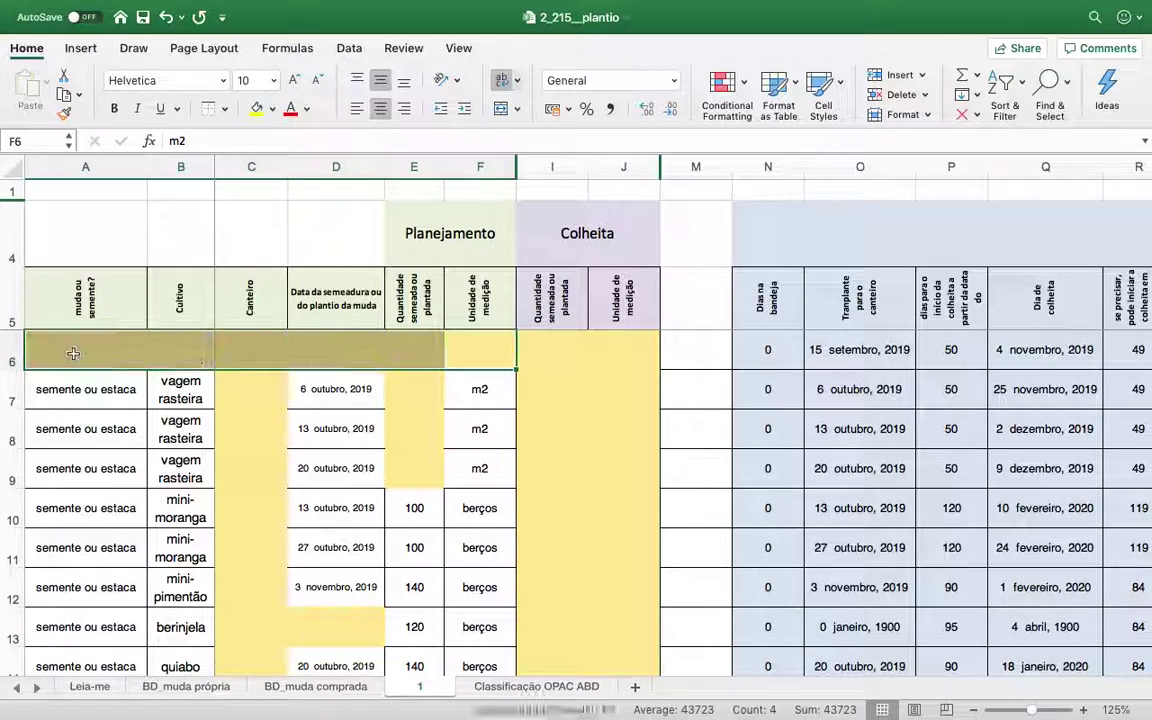
{"action": "key", "text": "Delete"}
{"action": "left_click_drag", "start_coordinate": [777, 352], "coordinate": [1097, 366]}
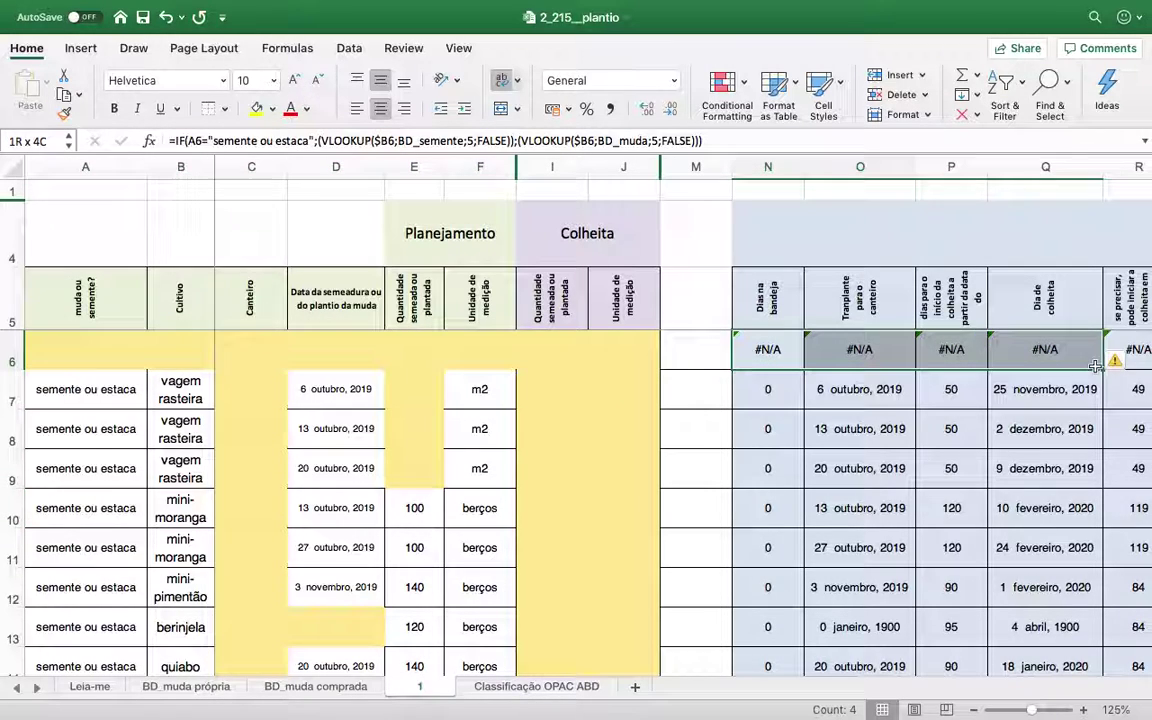
Step: Set row 6's planting type to "semente ou estaca" and its crop to "vagem rasteira"
{"action": "left_click", "coordinate": [85, 355]}
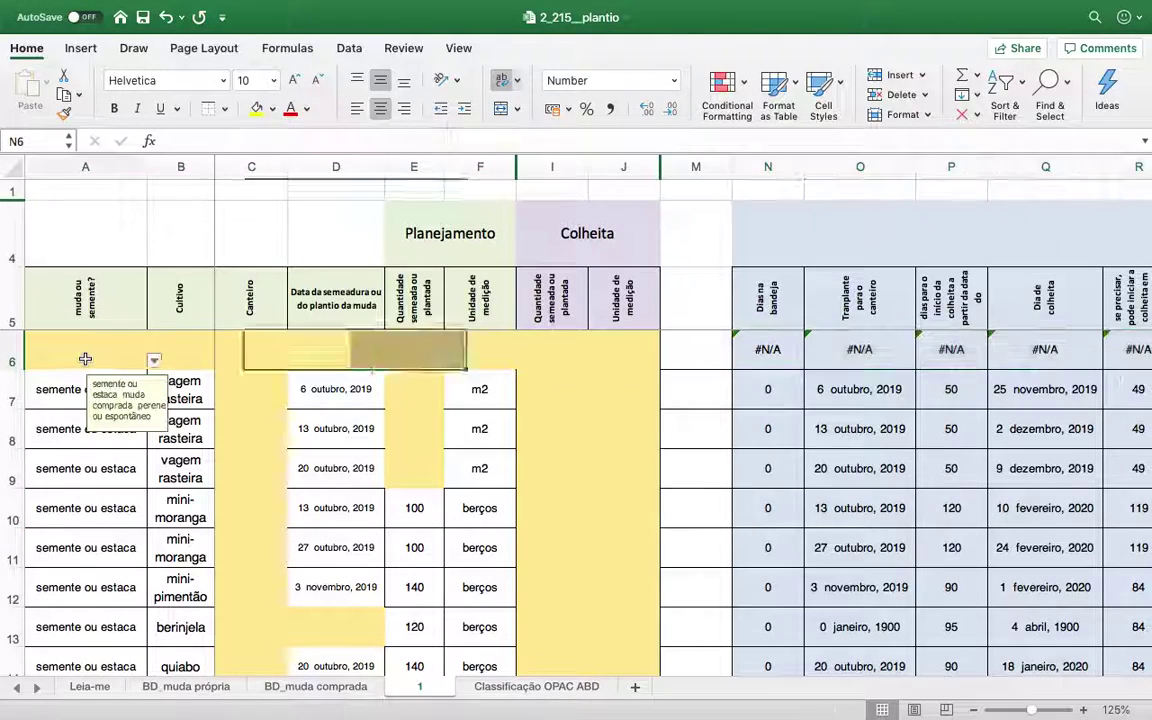
{"action": "left_click", "coordinate": [153, 360]}
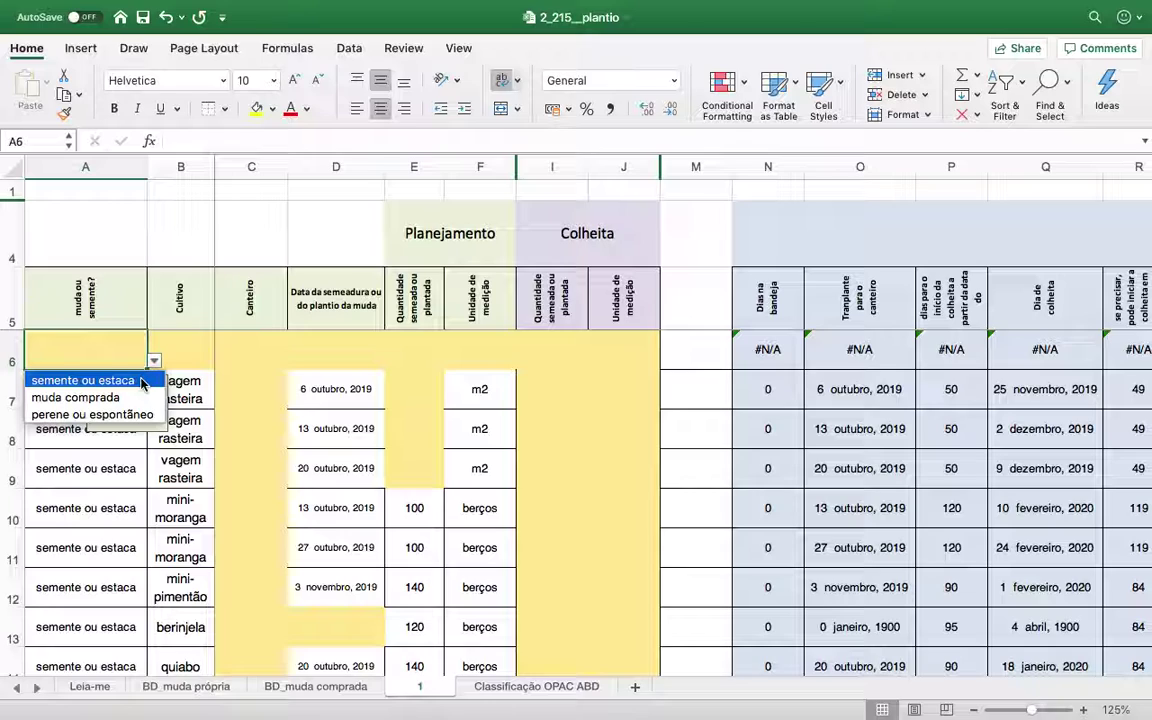
{"action": "left_click", "coordinate": [141, 382]}
{"action": "left_click", "coordinate": [193, 347]}
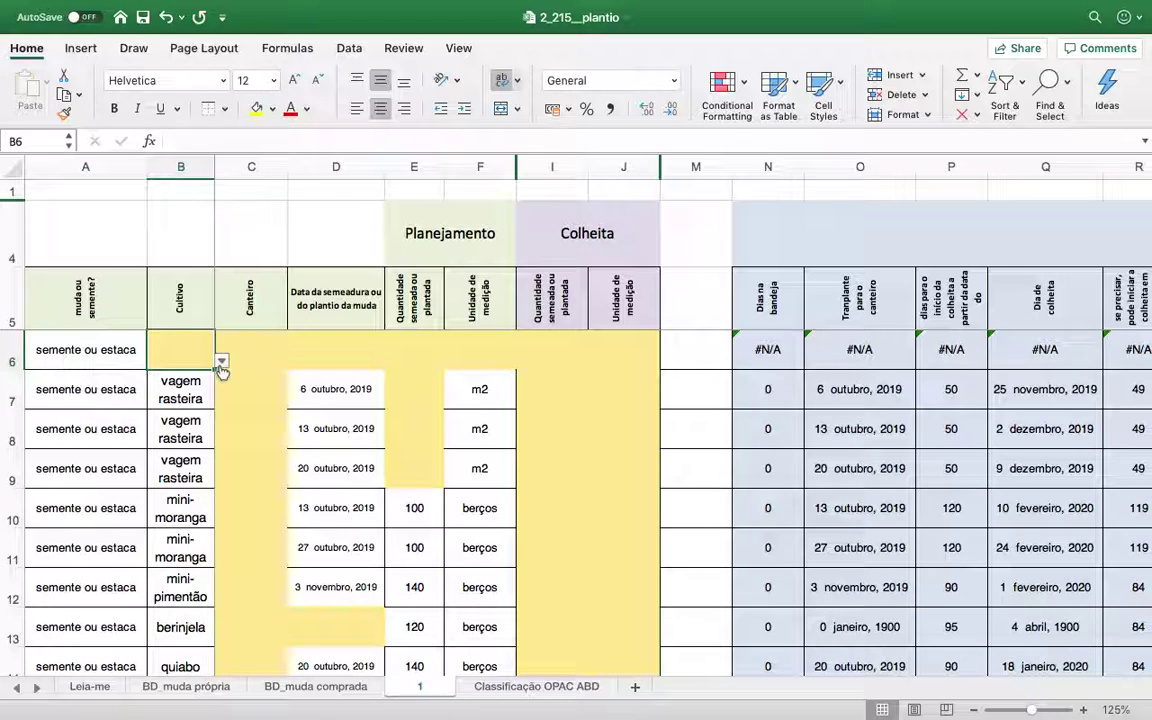
{"action": "left_click", "coordinate": [221, 363]}
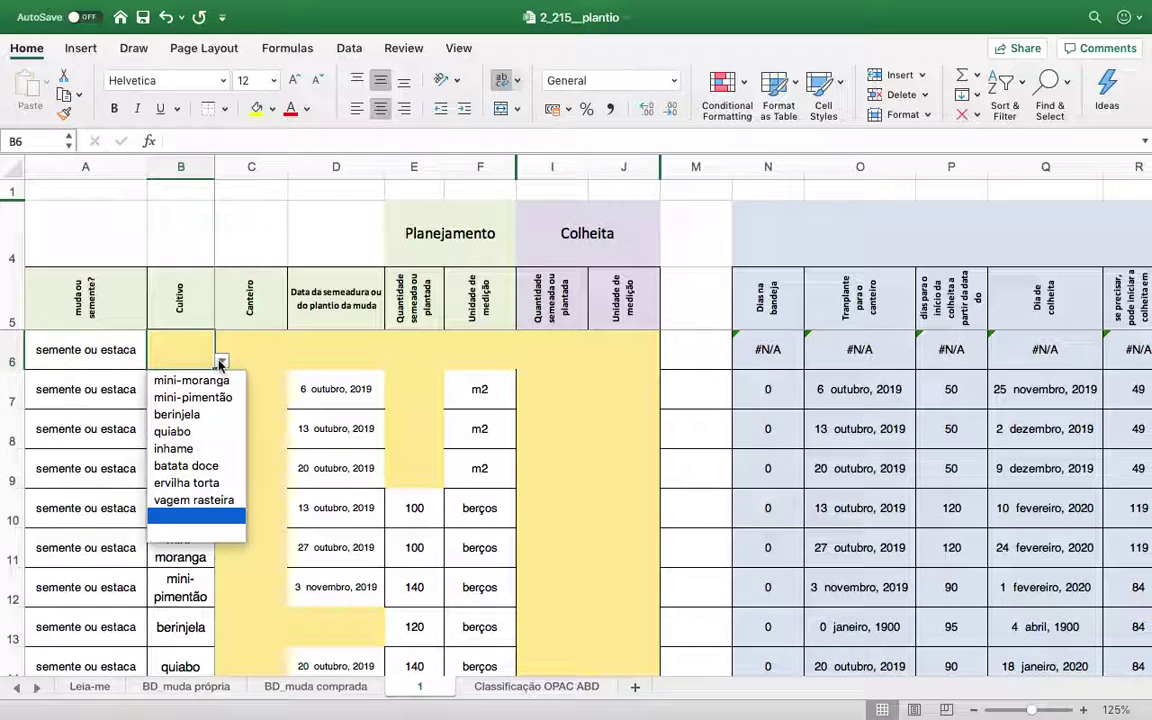
{"action": "left_click", "coordinate": [205, 502]}
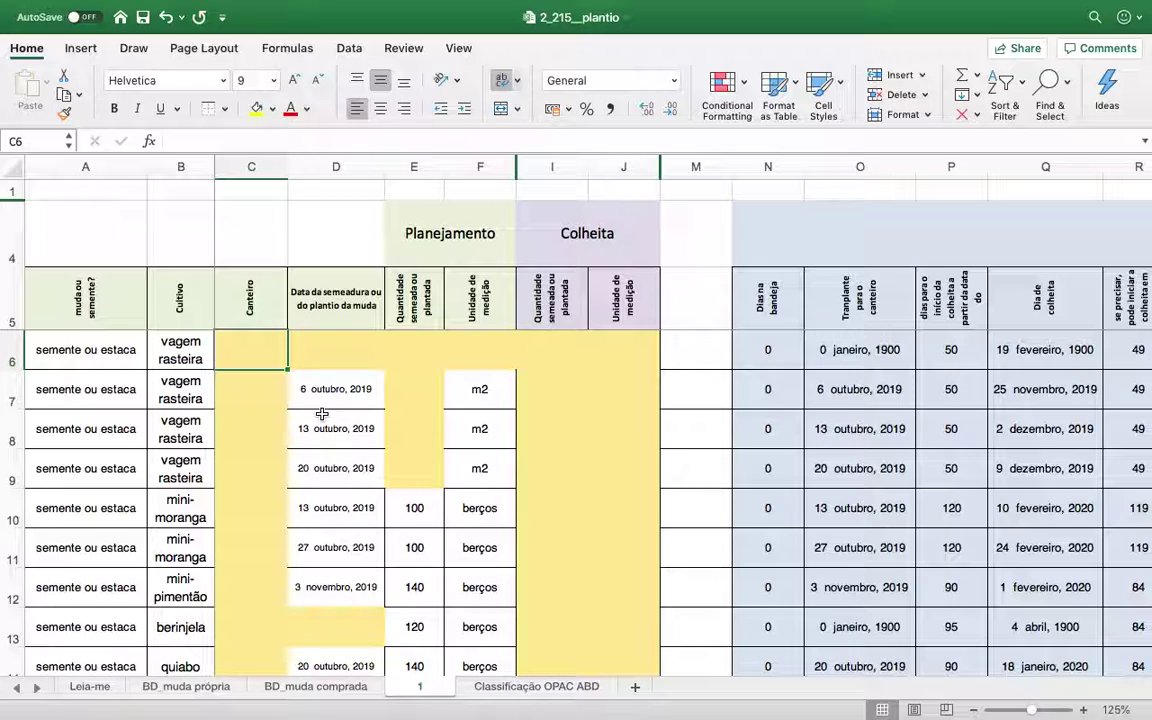
Step: Enter bed 1 and the sowing date 15/09/2019 for the vagem rasteira in row 6
{"action": "type", "text": "1"}
{"action": "key", "text": "Tab"}
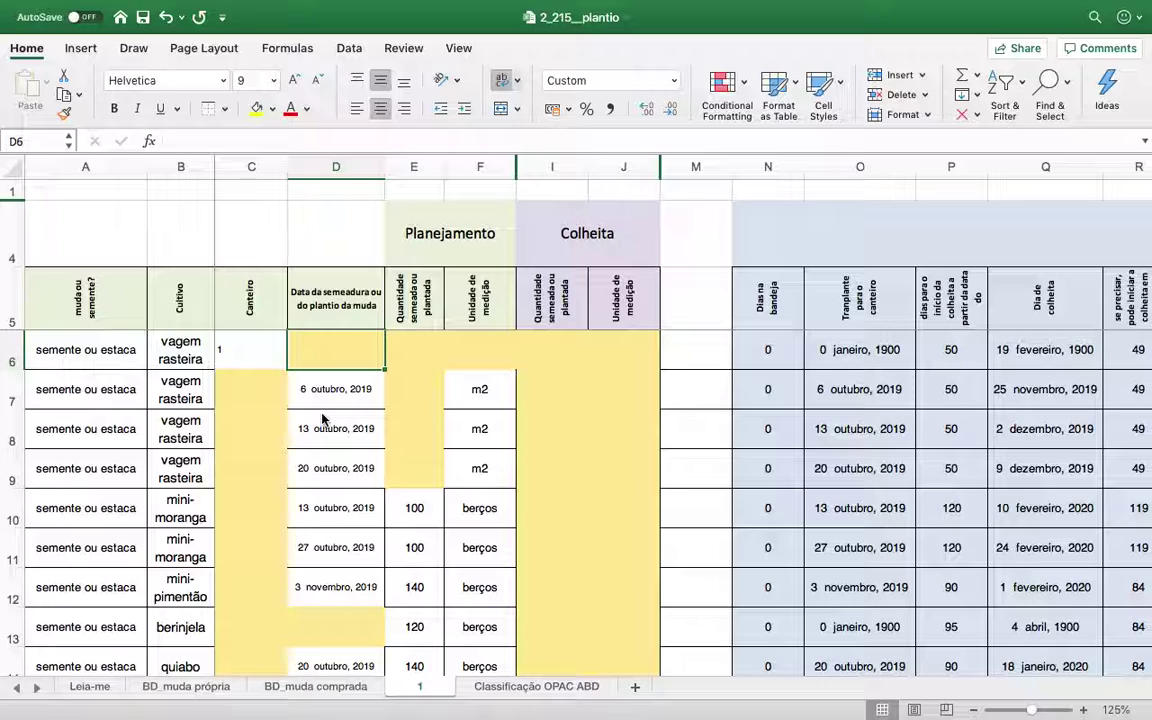
{"action": "type", "text": "15/09"}
{"action": "type", "text": "/2019"}
{"action": "key", "text": "Return"}
Step: Inspect row 6's calculated tray days, transplant date, harvest date and harvest-period cells from column N to column U
{"action": "key", "text": "Up"}
{"action": "key", "text": "Right"}
{"action": "key", "text": "Right"}
{"action": "key", "text": "Right"}
{"action": "key", "text": "Right"}
{"action": "key", "text": "Right"}
{"action": "key", "text": "Right"}
{"action": "key", "text": "Right"}
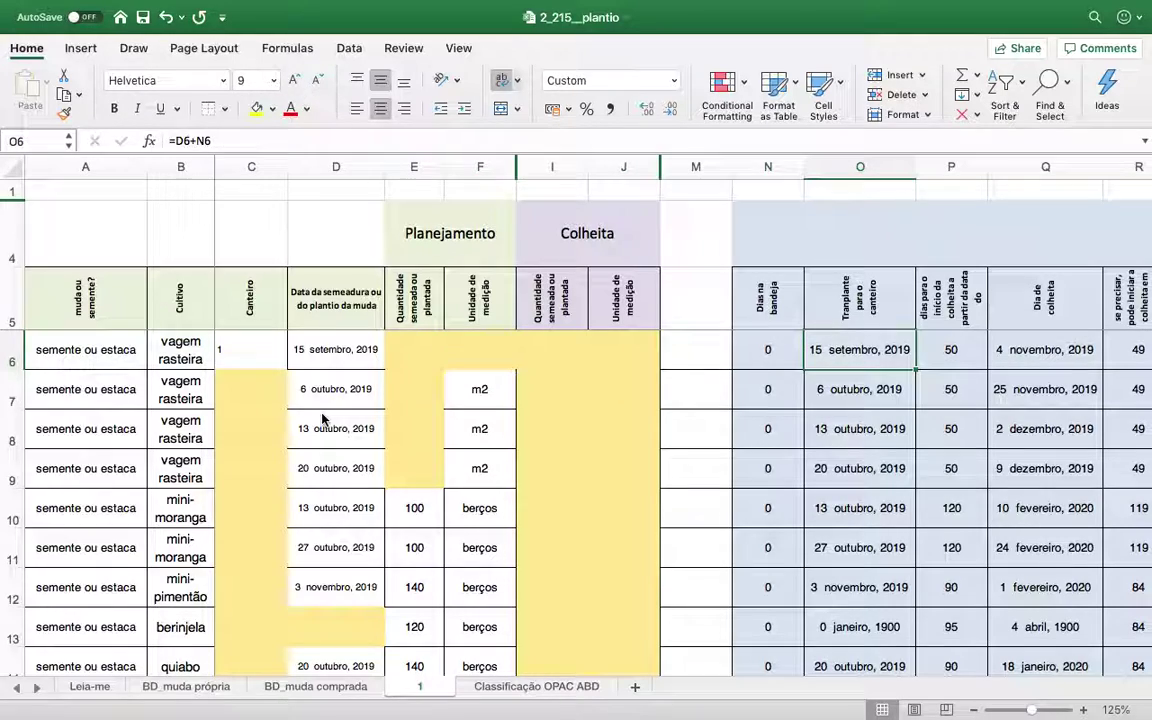
{"action": "key", "text": "Left"}
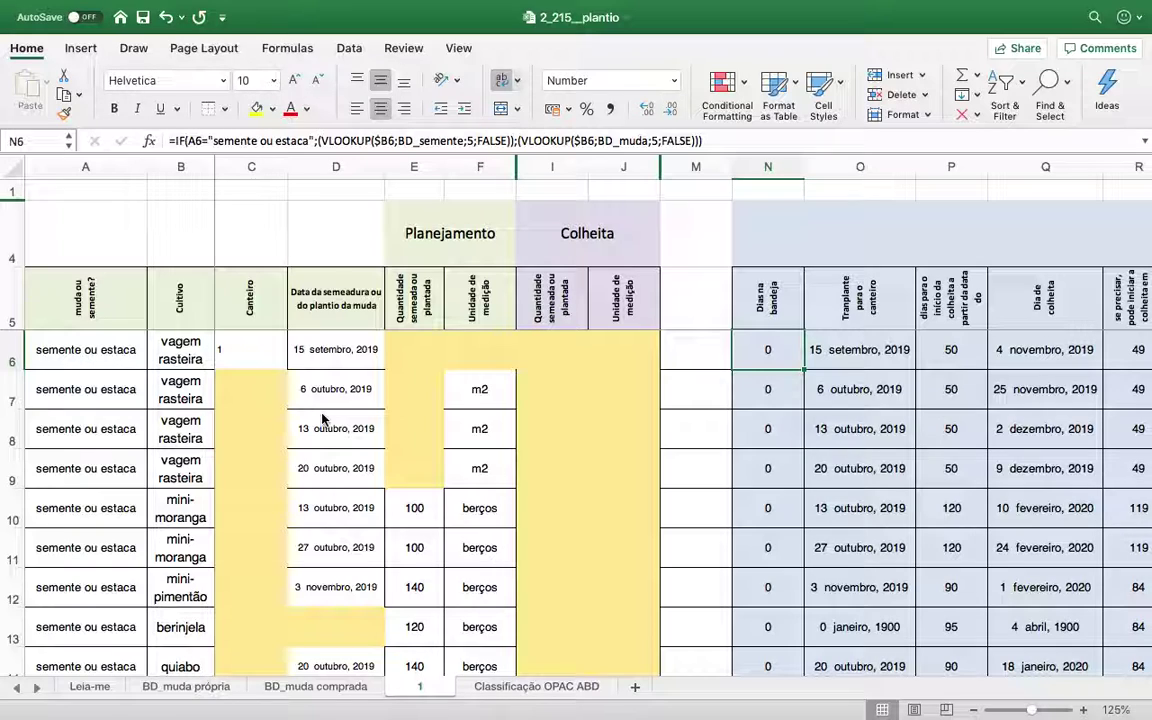
{"action": "key", "text": "Right"}
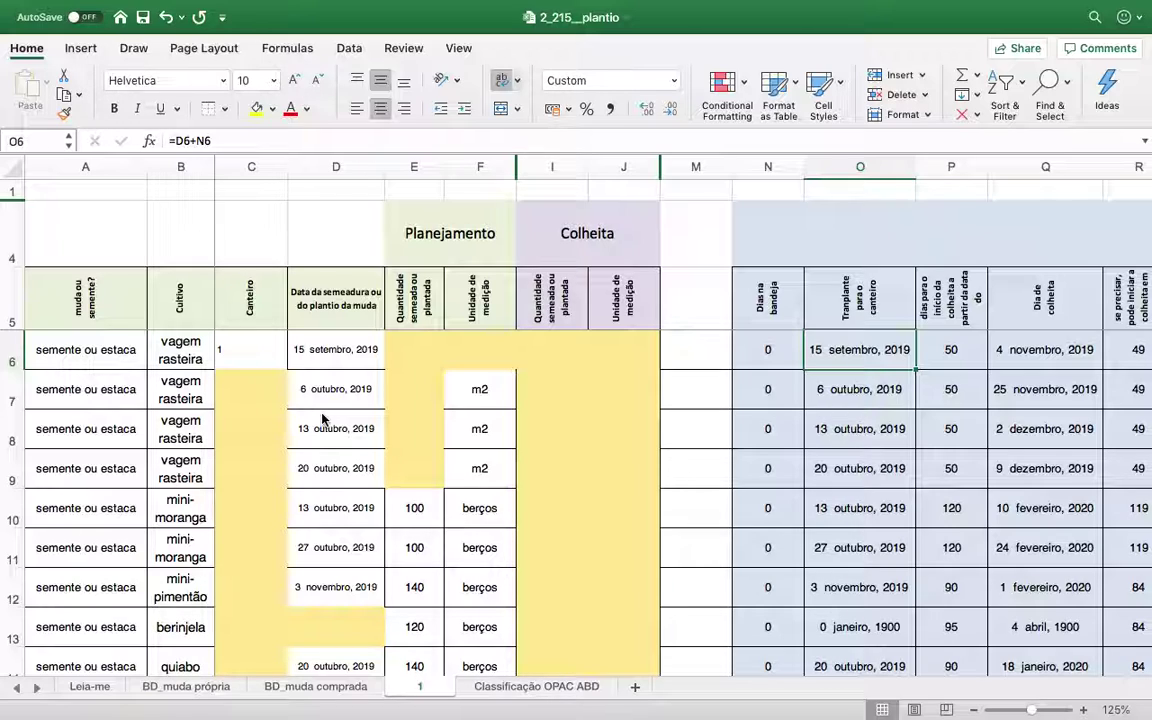
{"action": "key", "text": "Right"}
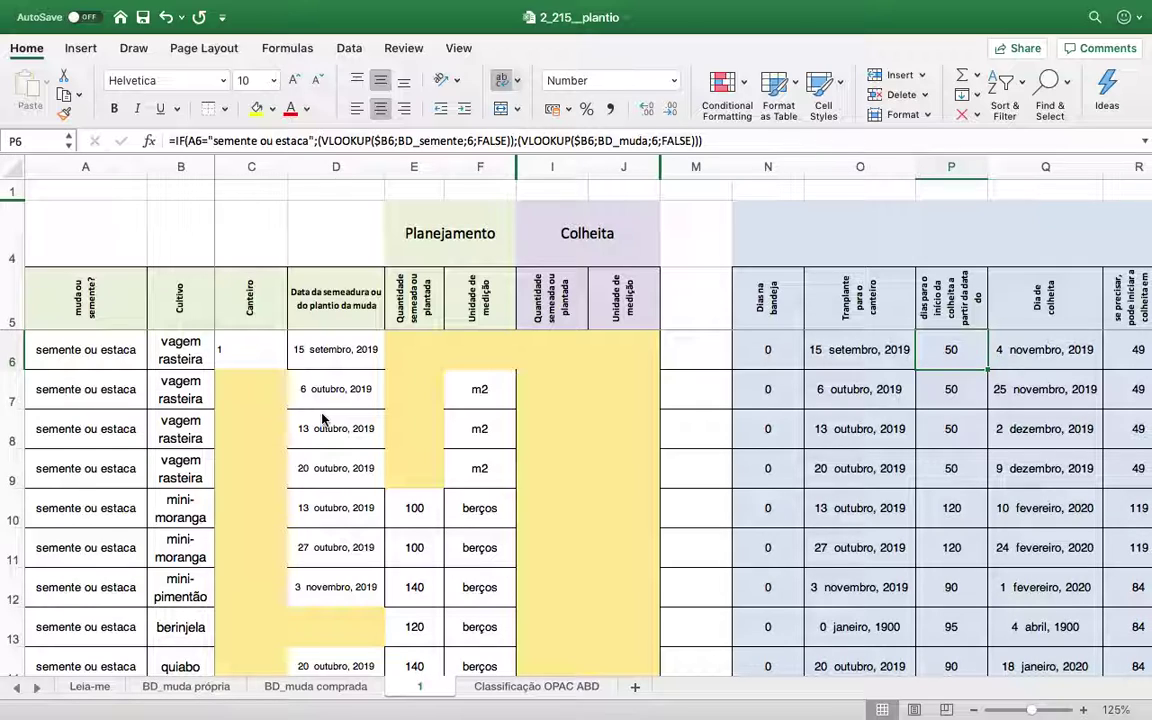
{"action": "key", "text": "Right"}
{"action": "key", "text": "Right"}
{"action": "key", "text": "Right"}
{"action": "key", "text": "Right"}
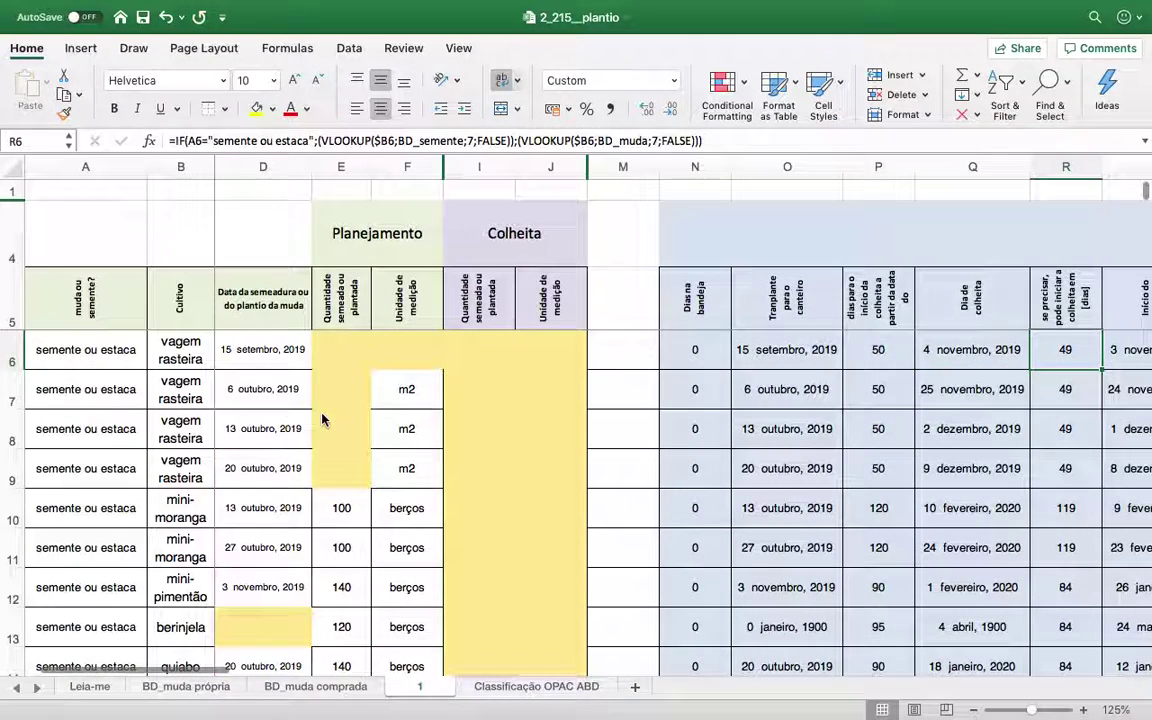
{"action": "key", "text": "Right"}
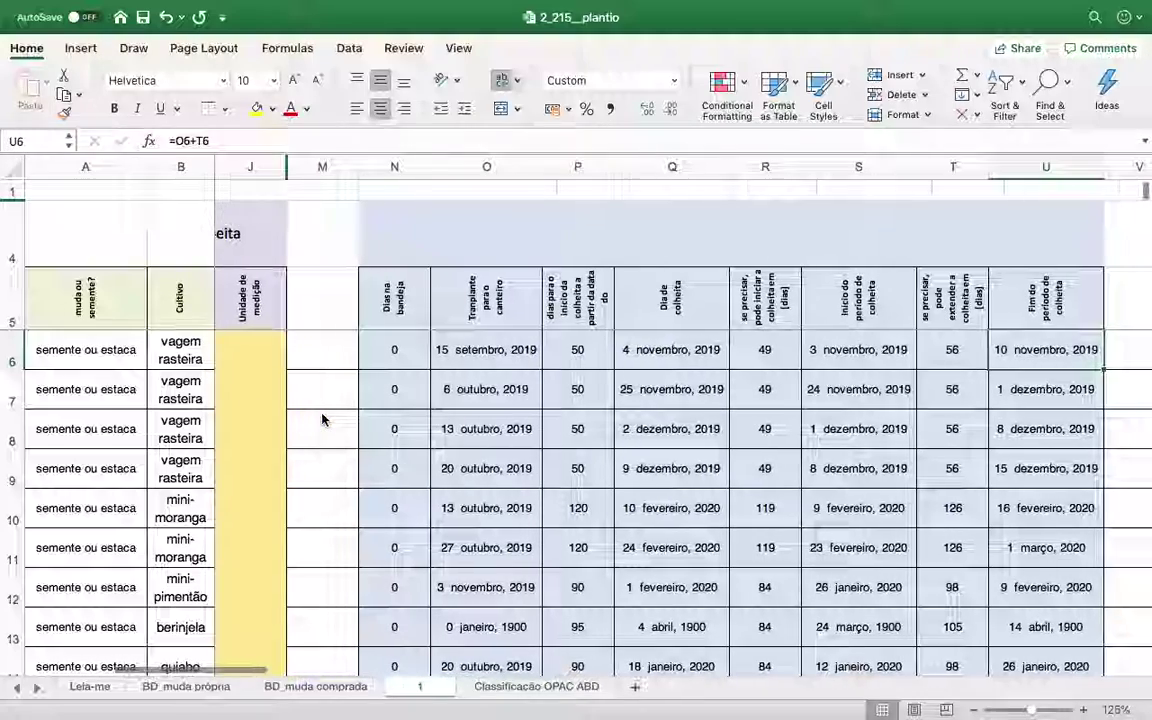
{"action": "key", "text": "Left"}
{"action": "key", "text": "Left"}
{"action": "key", "text": "Left"}
{"action": "key", "text": "Left"}
{"action": "key", "text": "Left"}
{"action": "key", "text": "Left"}
{"action": "key", "text": "Left"}
{"action": "key", "text": "Left"}
{"action": "key", "text": "Left"}
{"action": "key", "text": "Left"}
{"action": "key", "text": "Left"}
{"action": "key", "text": "Left"}
{"action": "key", "text": "Left"}
{"action": "key", "text": "Left"}
{"action": "key", "text": "Left"}
{"action": "key", "text": "Left"}
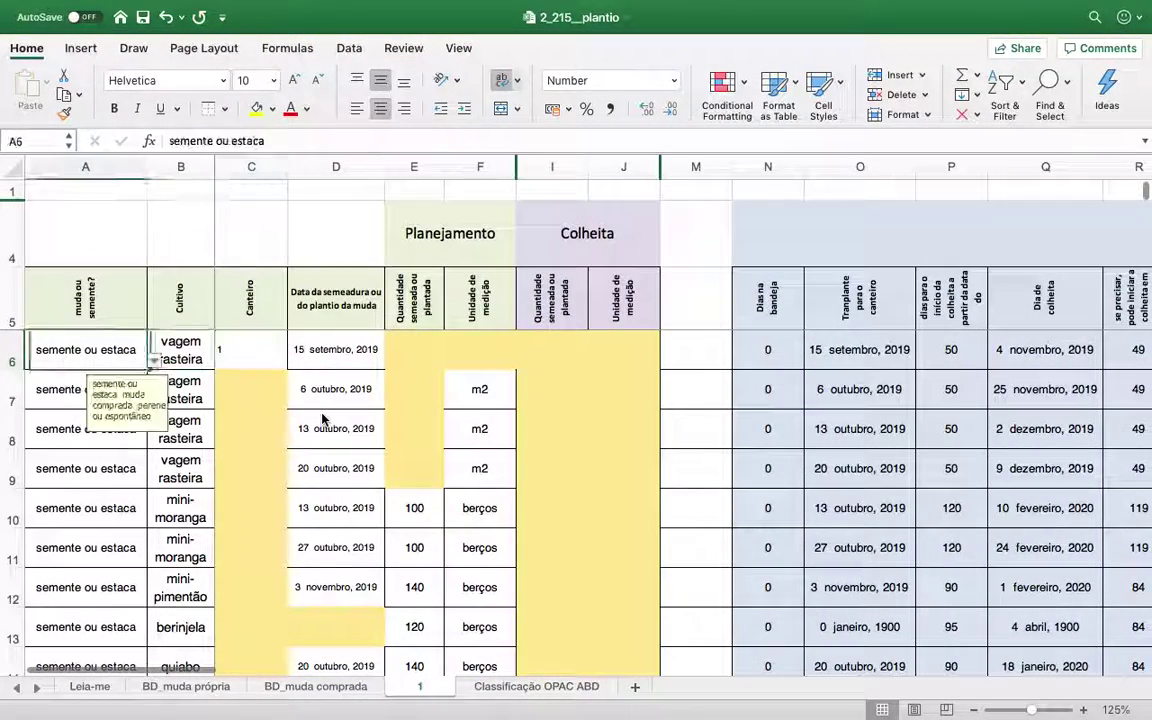
Step: Enter the planned quantity =140/4 and the unit m2 for the vagem rasteira in row 6
{"action": "key", "text": "Right"}
{"action": "key", "text": "Right"}
{"action": "key", "text": "Right"}
{"action": "key", "text": "Right"}
{"action": "type", "text": "=140/"}
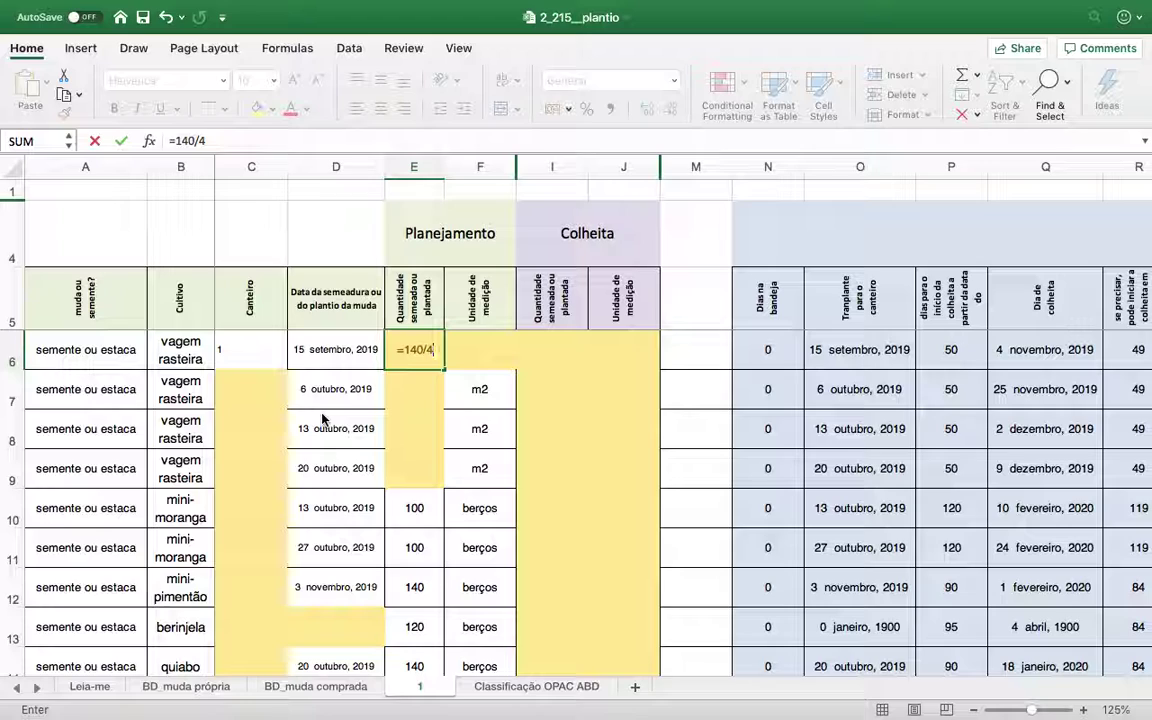
{"action": "key", "text": "Tab"}
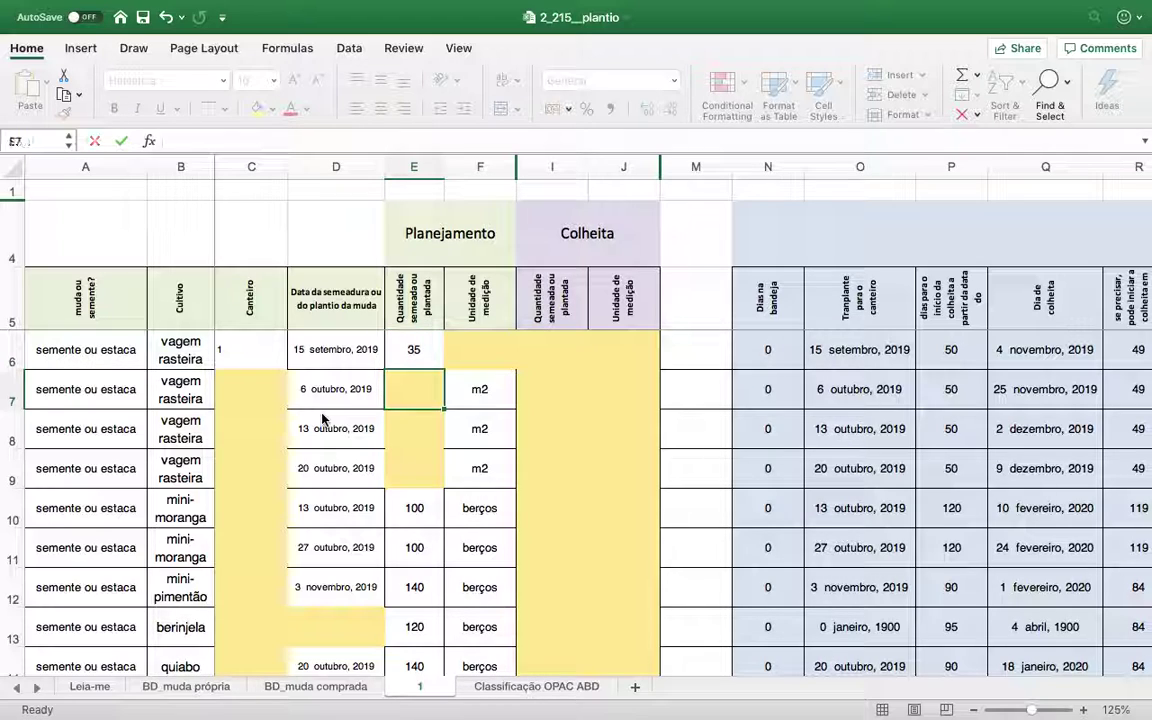
{"action": "type", "text": "m2"}
{"action": "key", "text": "Return"}
Step: Examine the Colheita heading and its quantity and unit cells for row 6
{"action": "key", "text": "Up"}
{"action": "key", "text": "Up"}
{"action": "key", "text": "Right"}
{"action": "key", "text": "Up"}
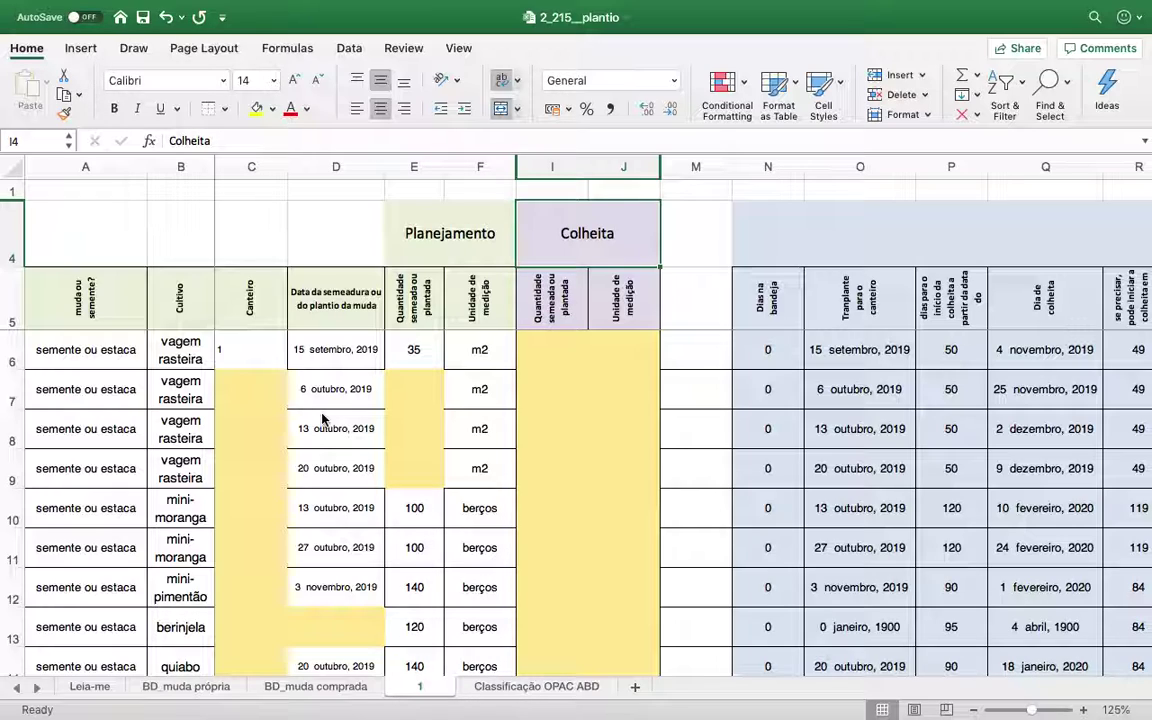
{"action": "key", "text": "Down"}
{"action": "key", "text": "Down"}
{"action": "key", "text": "Right"}
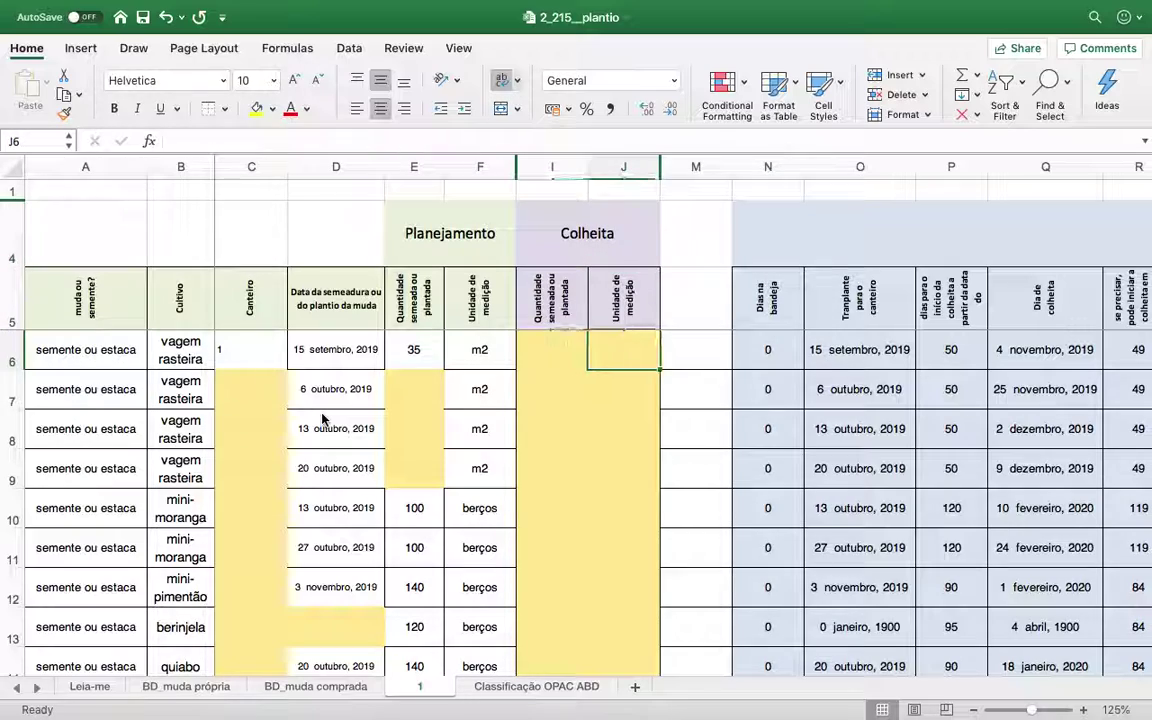
Step: Hide the calculated transplant and harvest-date columns N to U on sheet 1
{"action": "key", "text": "Right"}
{"action": "key", "text": "Right"}
{"action": "key", "text": "Right"}
{"action": "key", "text": "Right"}
{"action": "key", "text": "Right"}
{"action": "key", "text": "Right"}
{"action": "key", "text": "Right"}
{"action": "key", "text": "Right"}
{"action": "key", "text": "Right"}
{"action": "key", "text": "Right"}
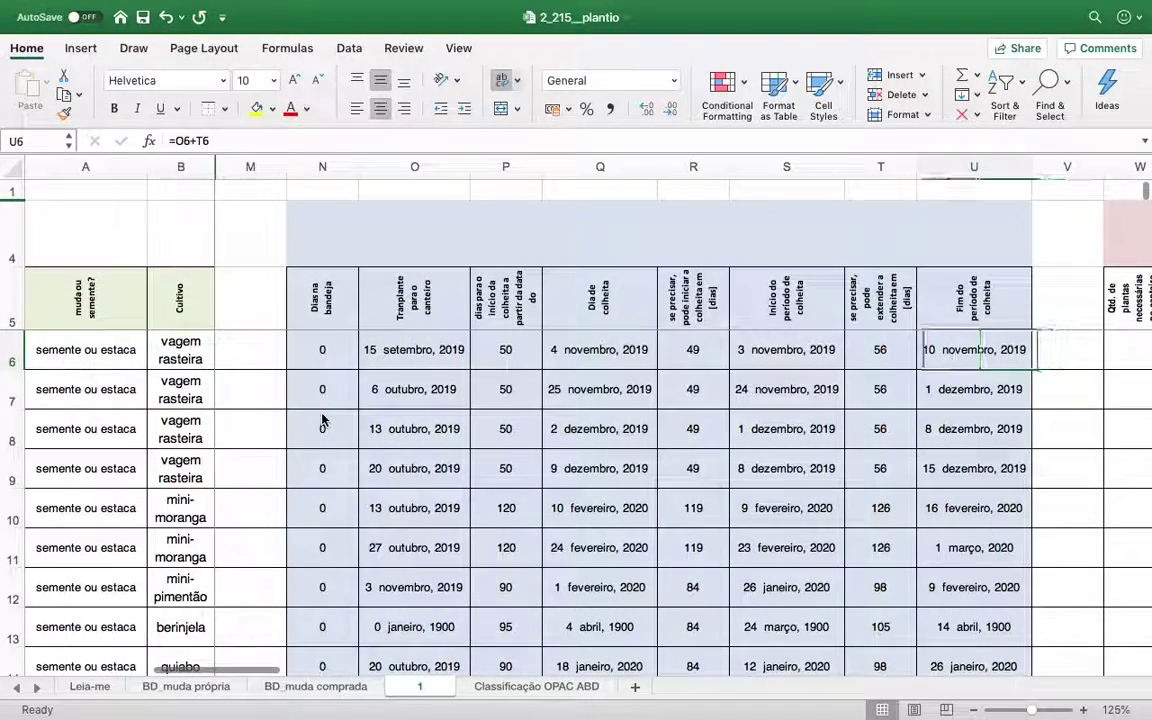
{"action": "left_click", "coordinate": [322, 167]}
{"action": "left_click_drag", "start_coordinate": [435, 167], "coordinate": [974, 167]}
{"action": "right_click", "coordinate": [395, 178]}
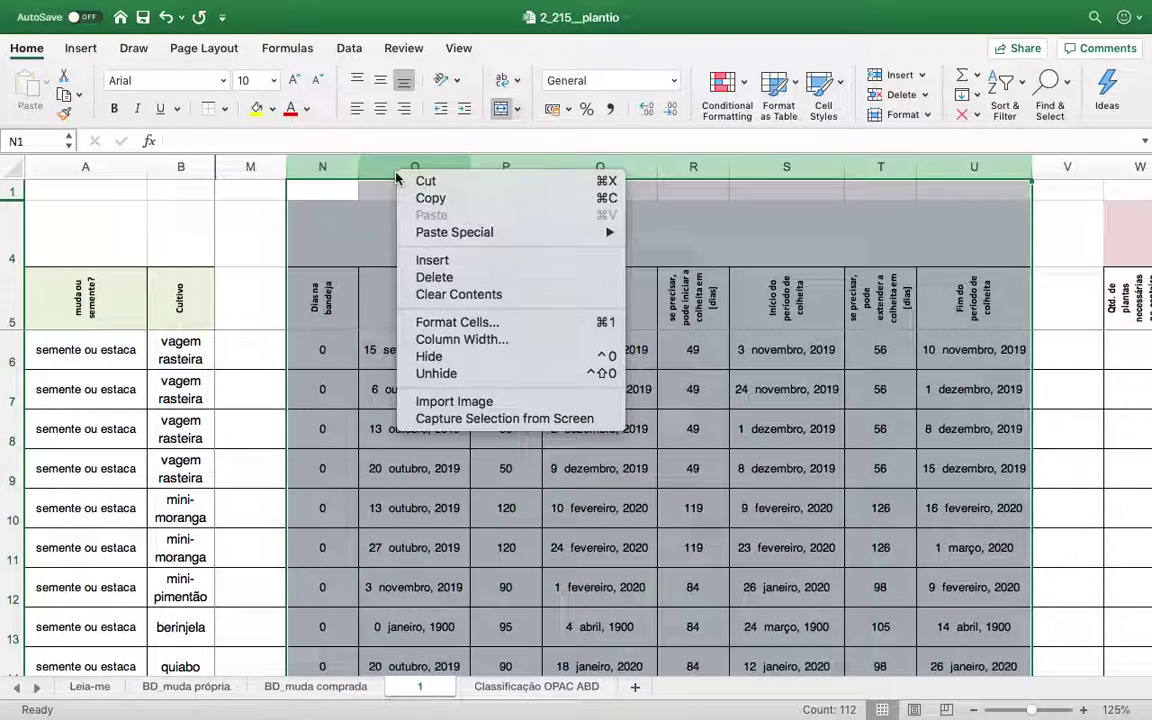
{"action": "left_click", "coordinate": [440, 358]}
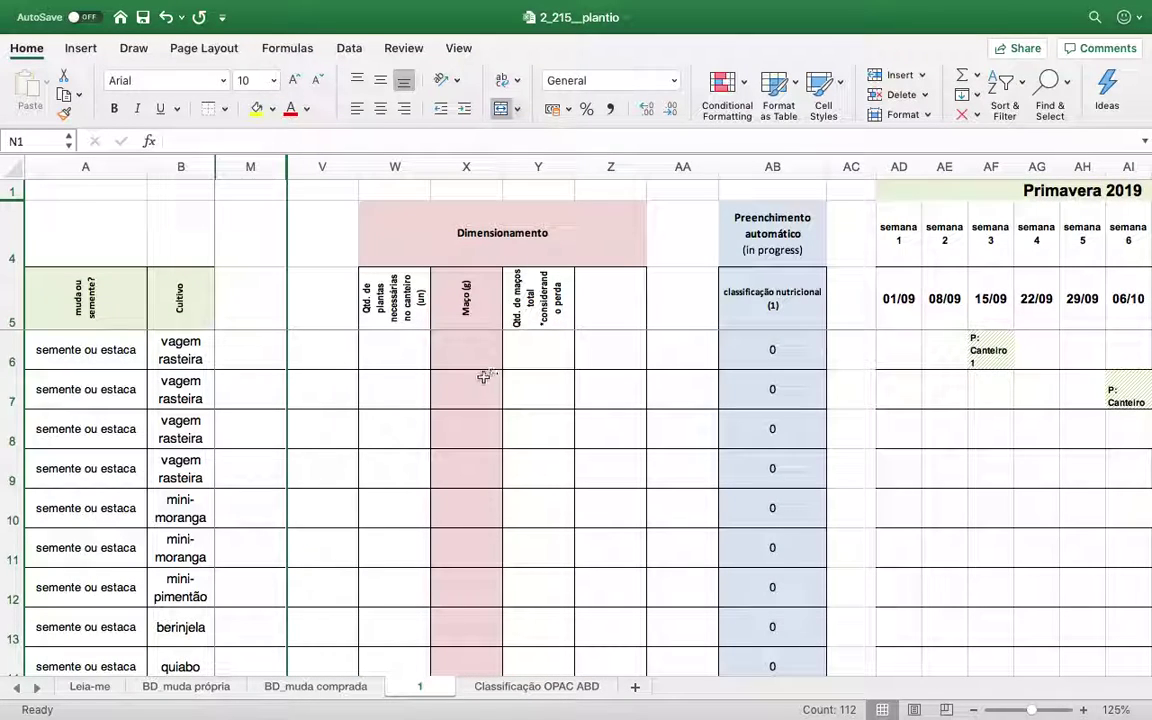
Step: Examine the Dimensionamento heading and its subheadings for required plants, bunch weight and total bunches in columns W to Z
{"action": "left_click", "coordinate": [487, 243]}
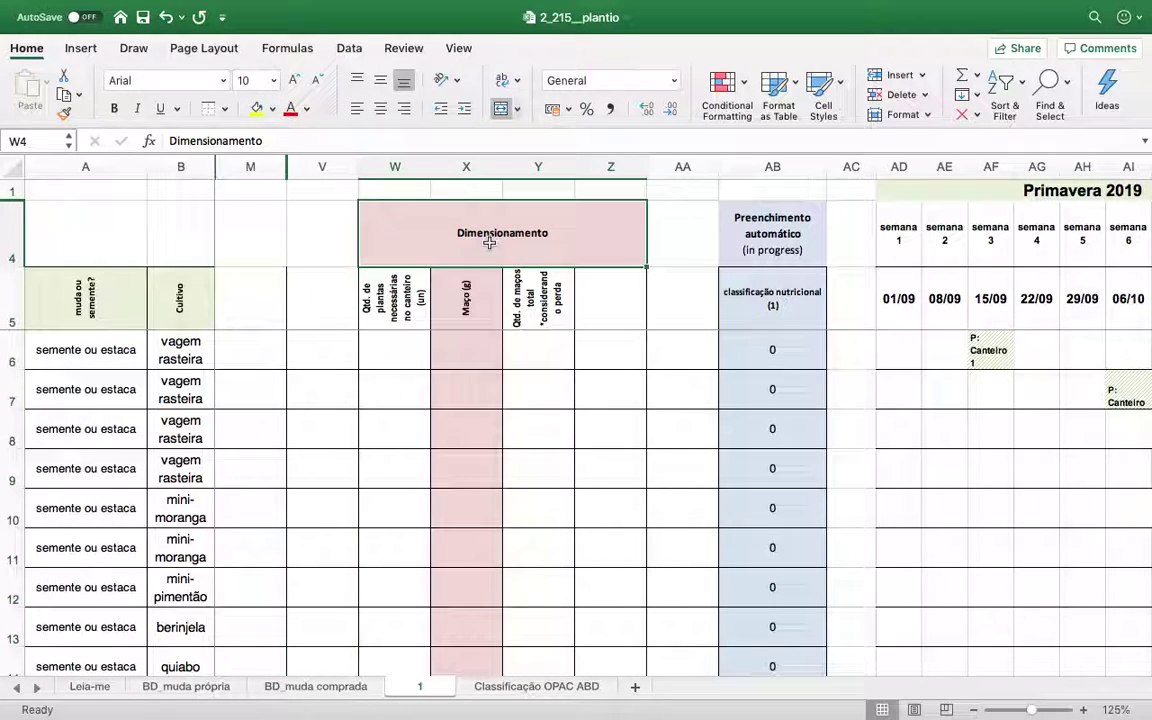
{"action": "left_click", "coordinate": [390, 313]}
{"action": "left_click", "coordinate": [481, 308]}
{"action": "left_click", "coordinate": [557, 309]}
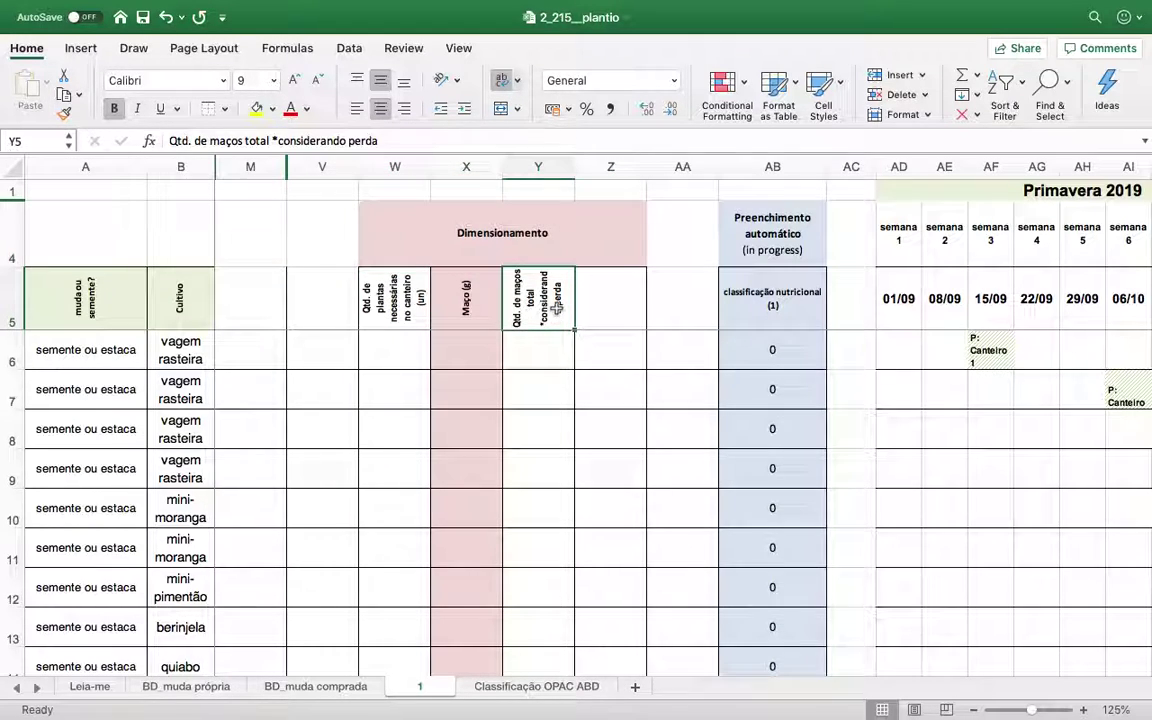
{"action": "left_click_drag", "start_coordinate": [370, 285], "coordinate": [618, 305]}
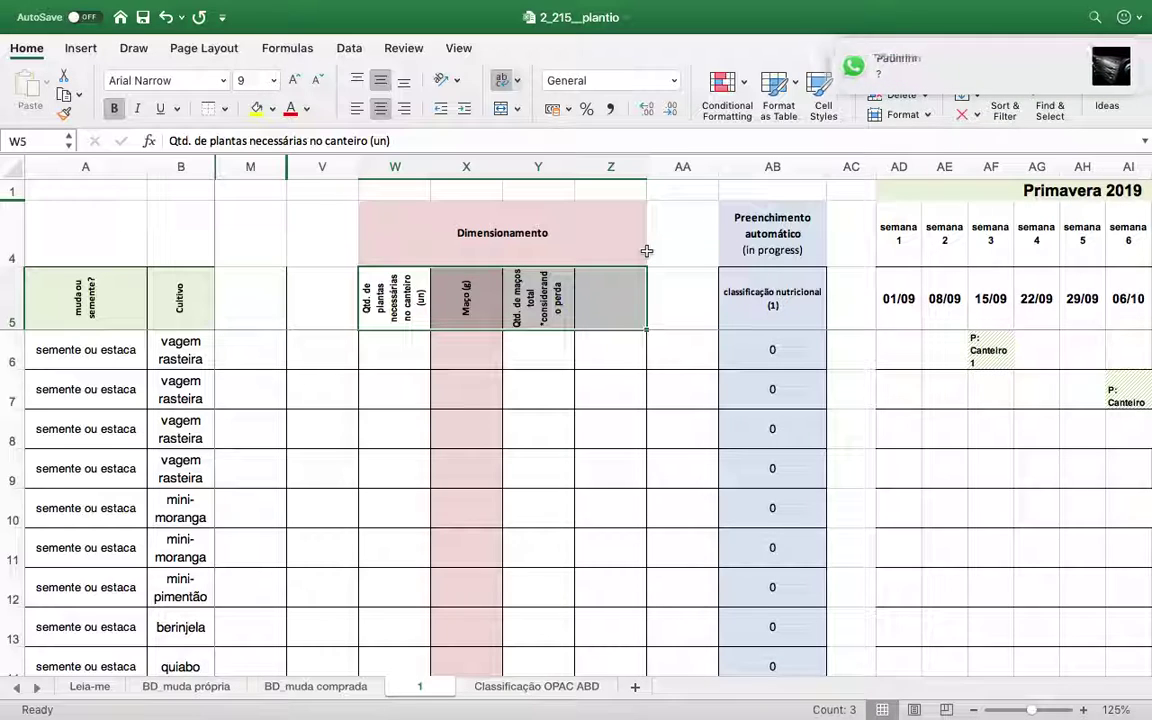
{"action": "left_click", "coordinate": [1060, 62]}
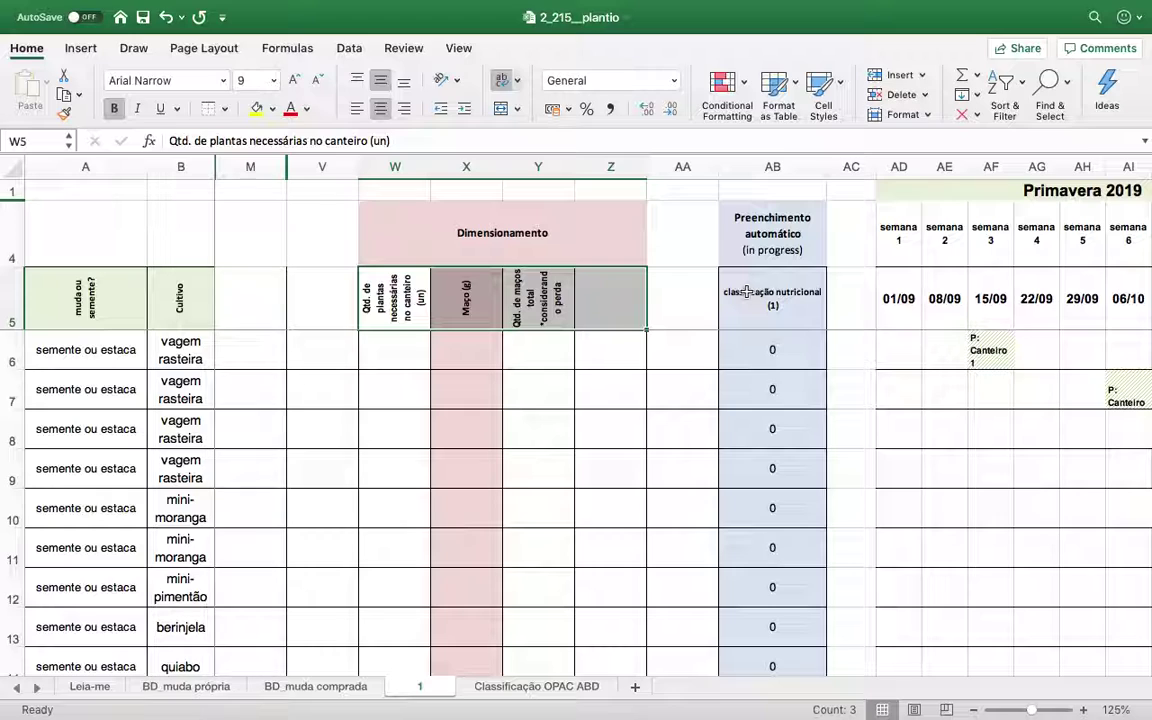
Step: Hide the Dimensionamento columns W to Z, and inspect row 6's nutritional classification and 15/09 calendar cells
{"action": "left_click", "coordinate": [404, 190]}
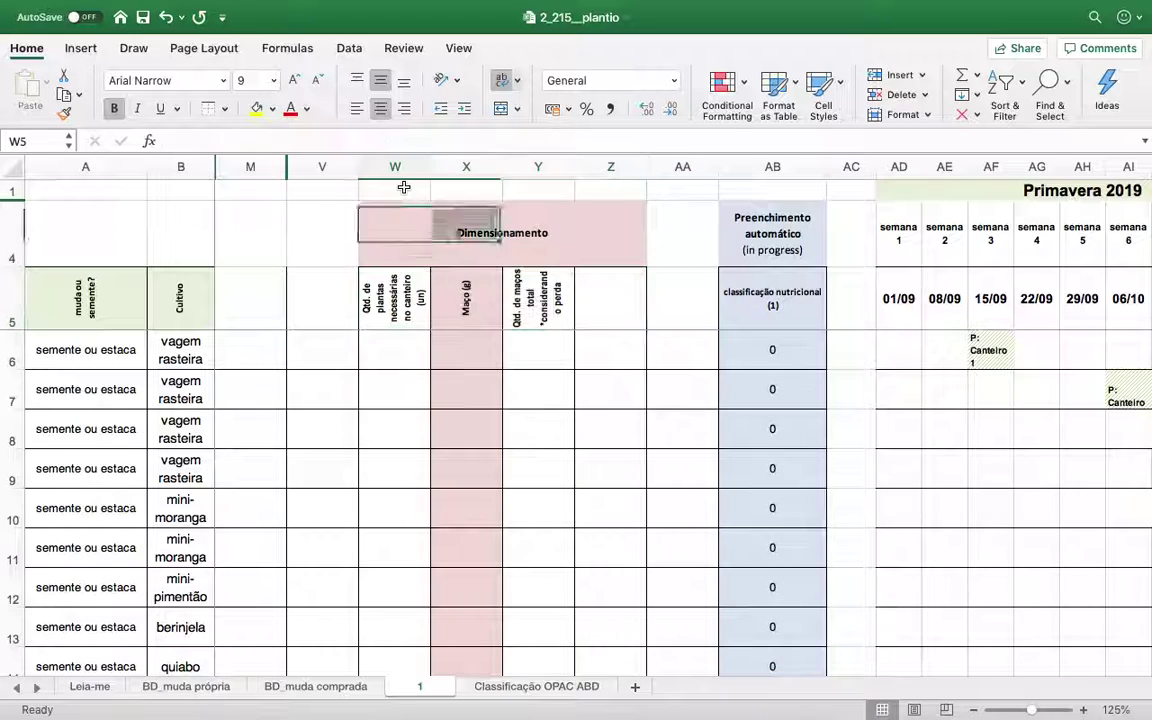
{"action": "left_click_drag", "start_coordinate": [404, 170], "coordinate": [600, 176]}
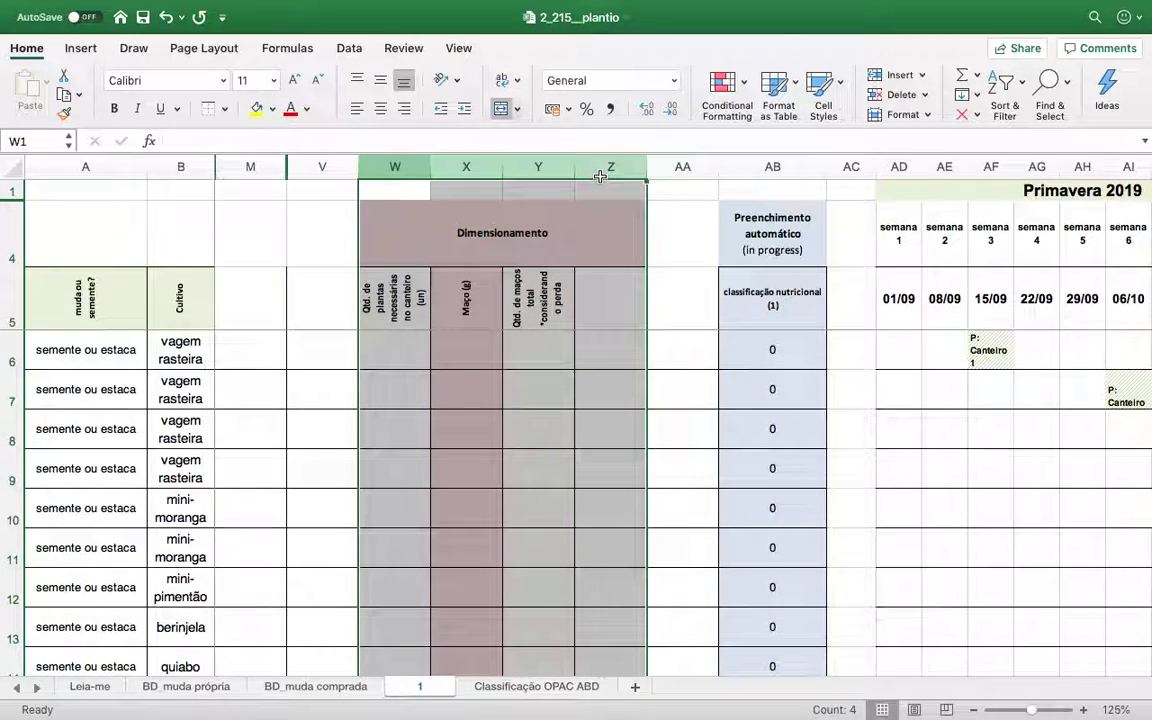
{"action": "right_click", "coordinate": [594, 195]}
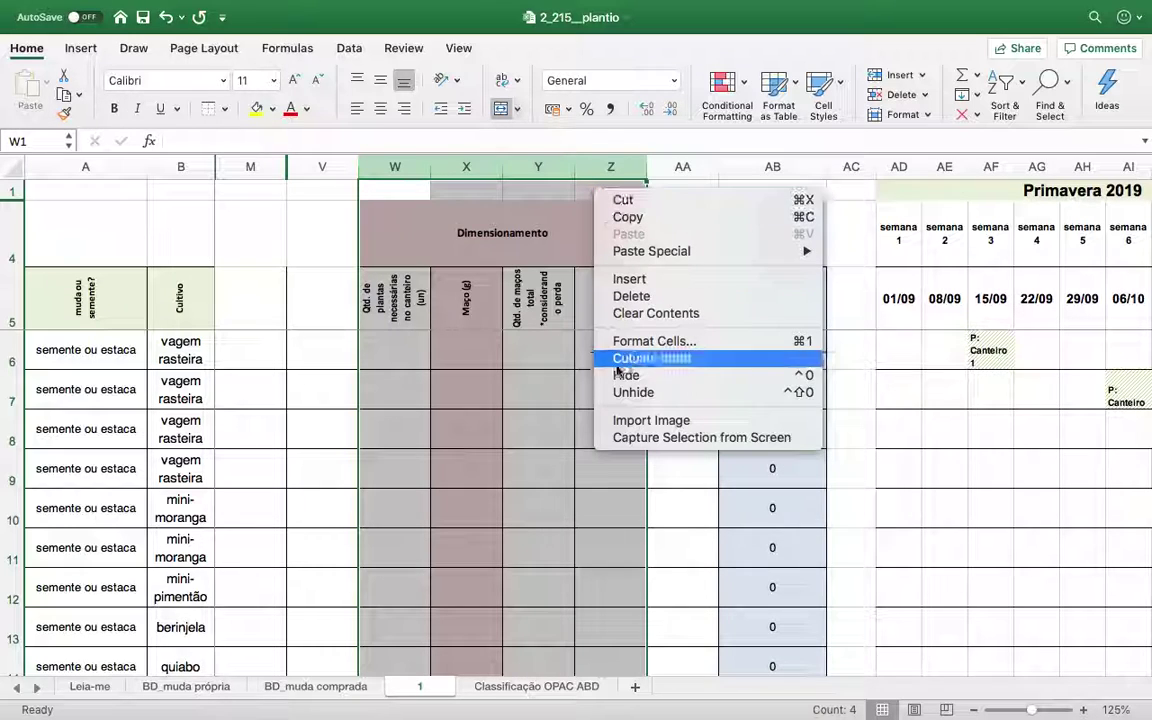
{"action": "left_click", "coordinate": [615, 374]}
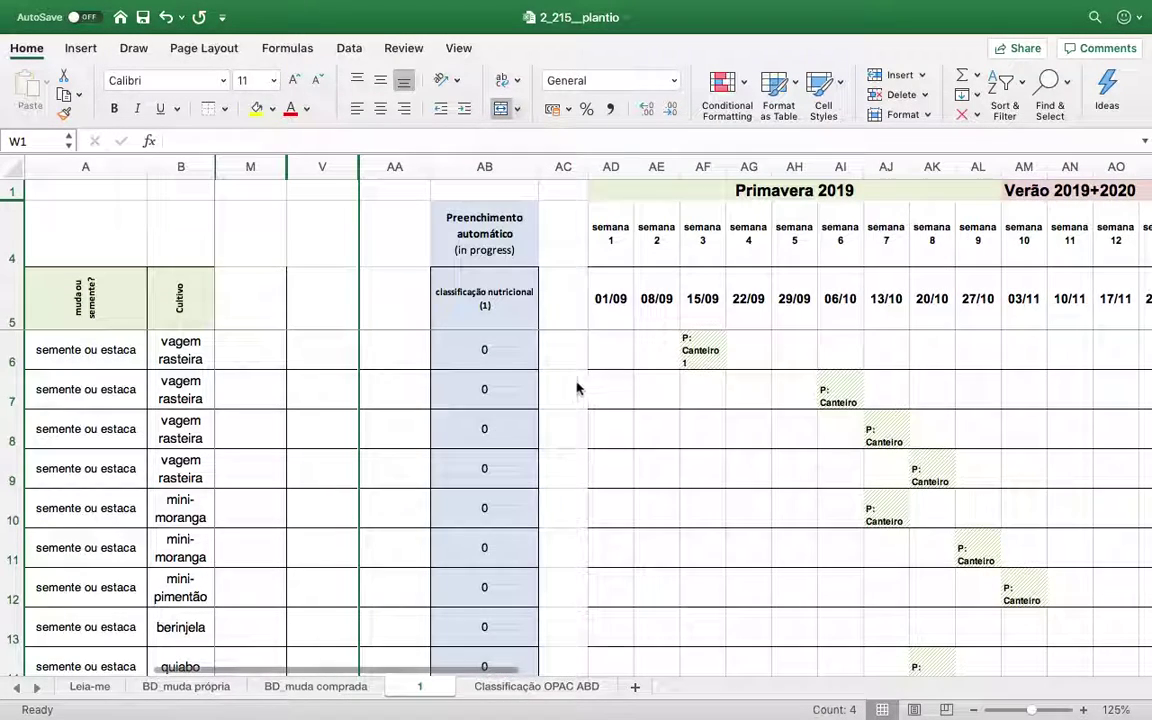
{"action": "left_click", "coordinate": [495, 358]}
{"action": "left_click", "coordinate": [706, 356]}
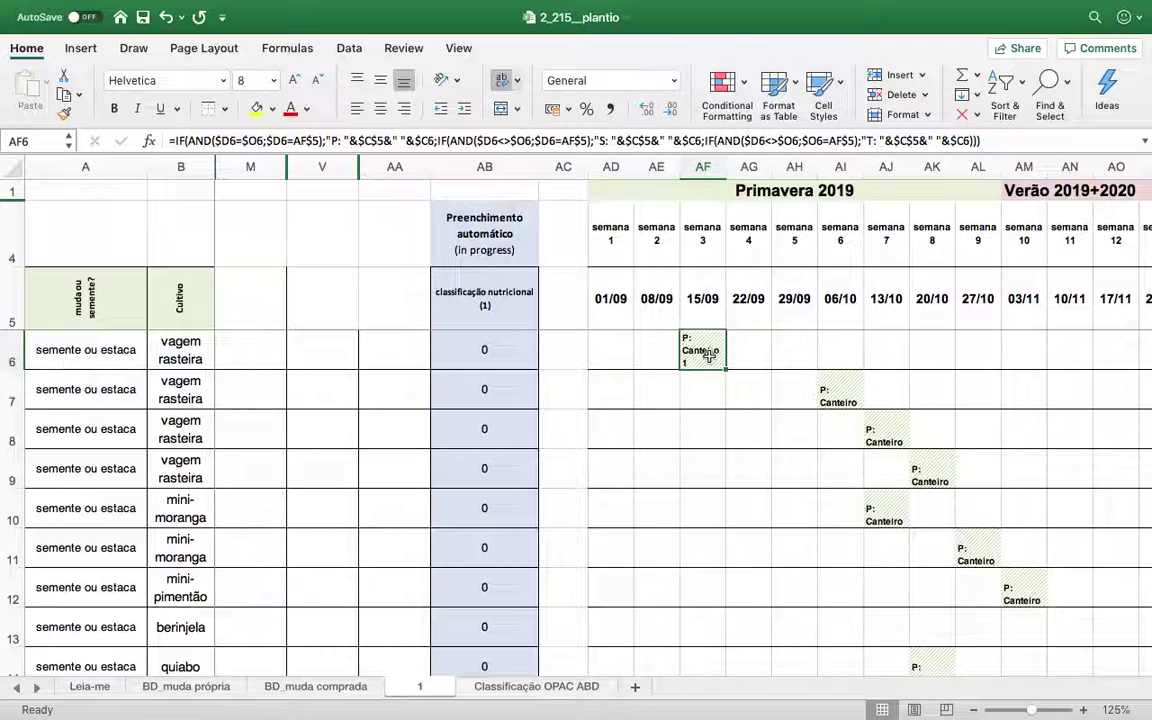
Step: Set mini-moranga's tray days to 10 in BD_muda própria and check the planting calendar on sheet 1
{"action": "left_click", "coordinate": [186, 686]}
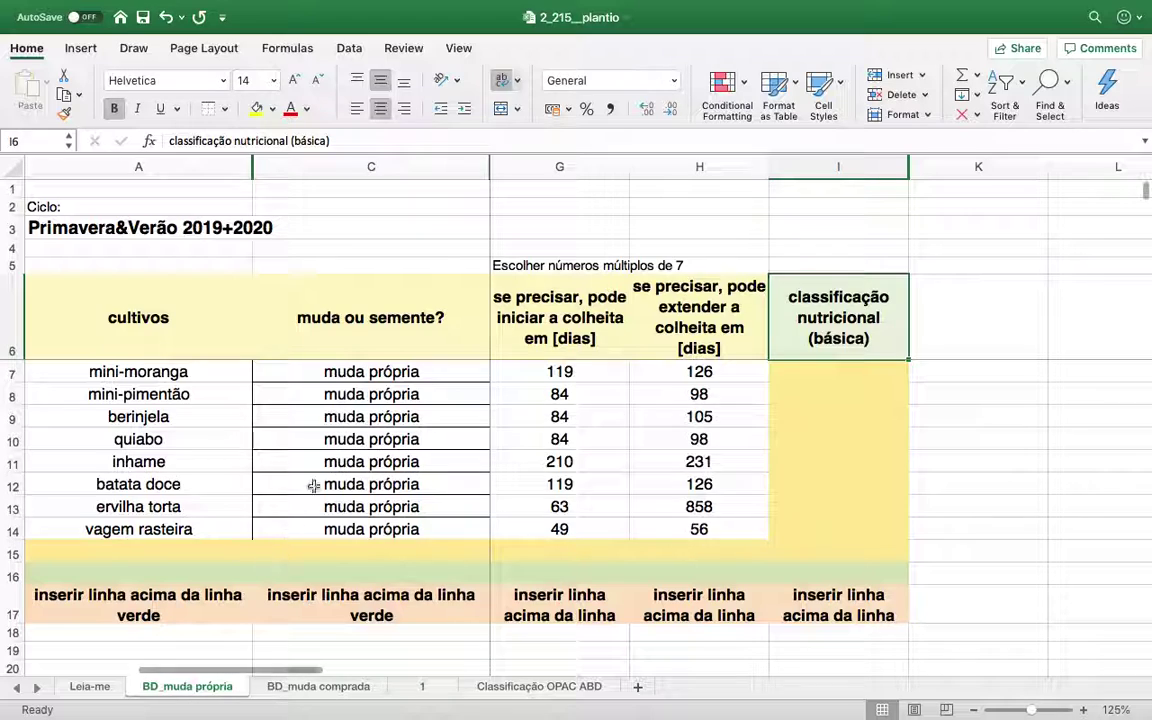
{"action": "left_click", "coordinate": [420, 371]}
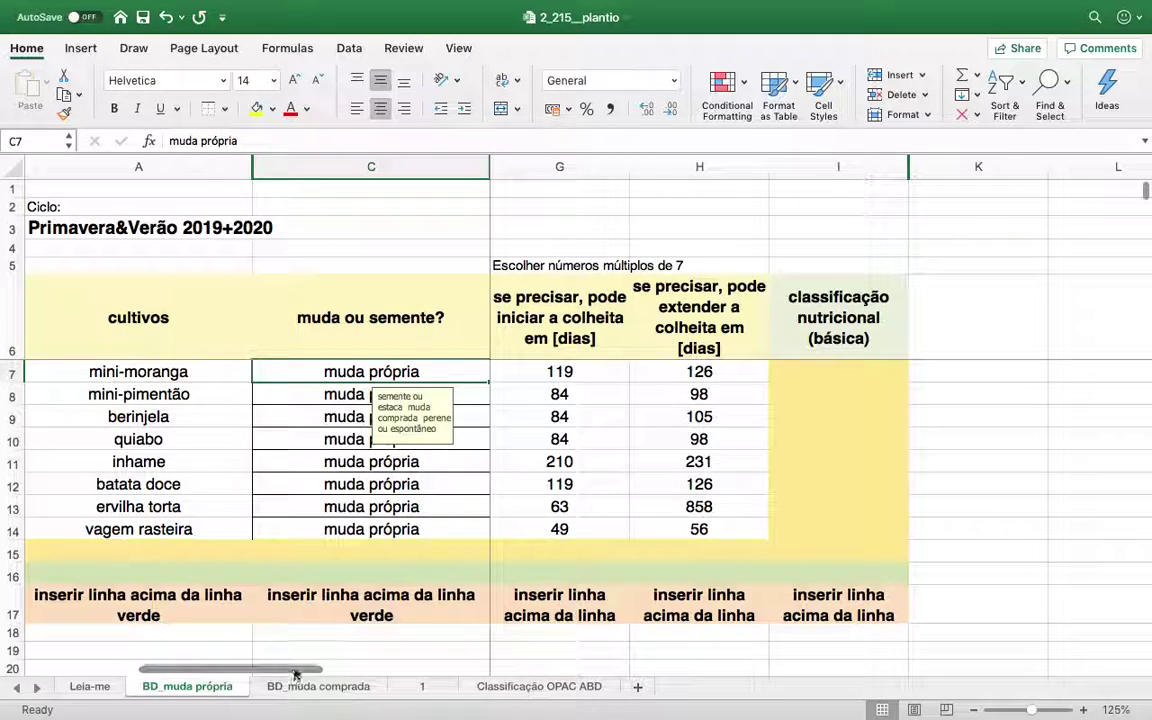
{"action": "scroll", "coordinate": [138, 654], "scroll_direction": "left", "scroll_amount": 5}
{"action": "left_click", "coordinate": [576, 371]}
{"action": "type", "text": "10"}
{"action": "key", "text": "Return"}
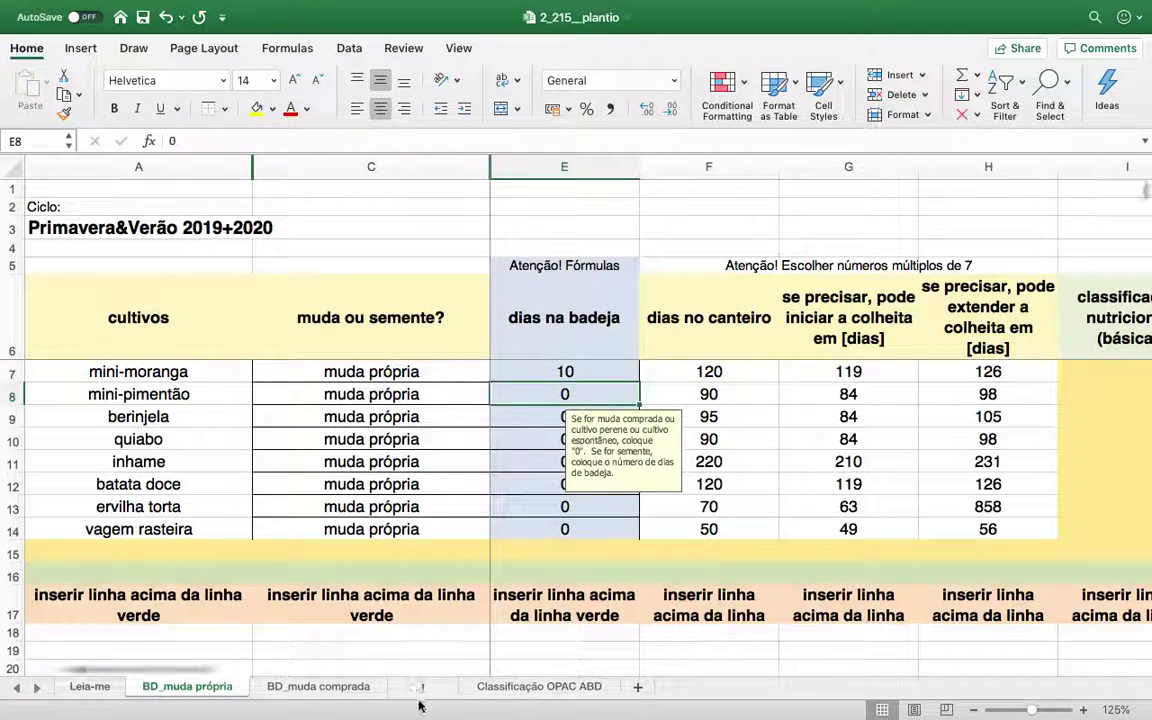
{"action": "left_click", "coordinate": [422, 688]}
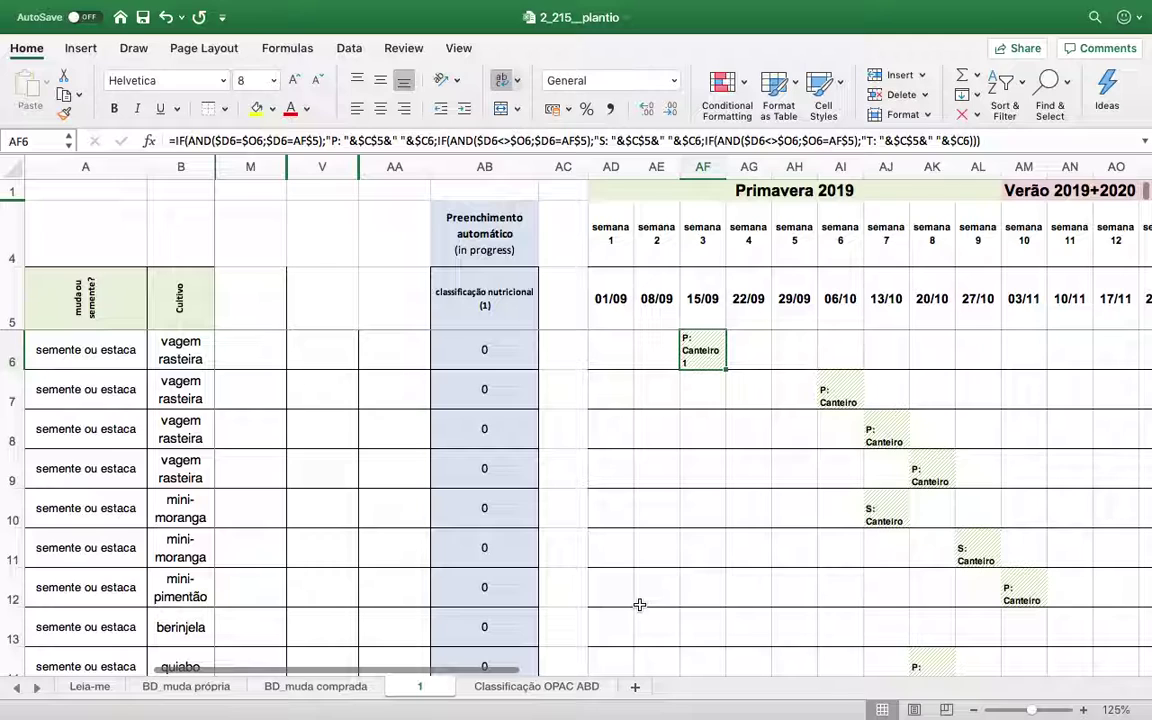
Step: Set mini-moranga's tray days to 14 in BD_muda própria and check the planting calendar on sheet 1
{"action": "left_click", "coordinate": [89, 687]}
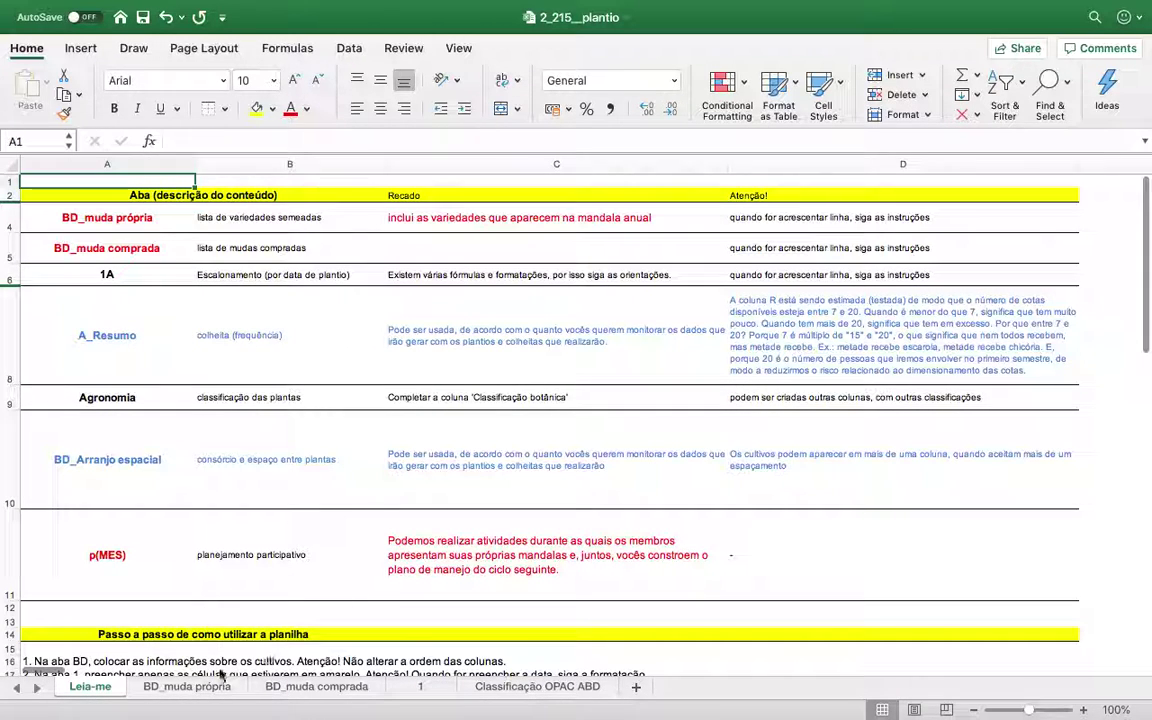
{"action": "left_click", "coordinate": [185, 688]}
{"action": "key", "text": "Up"}
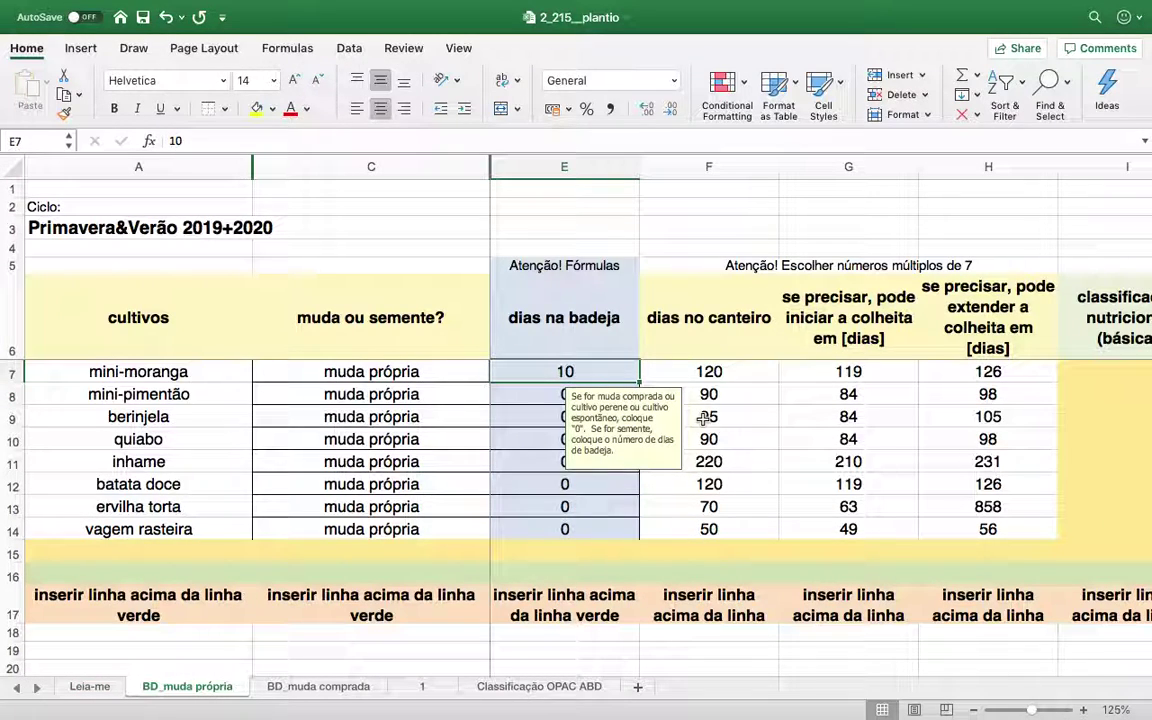
{"action": "type", "text": "14"}
{"action": "key", "text": "Return"}
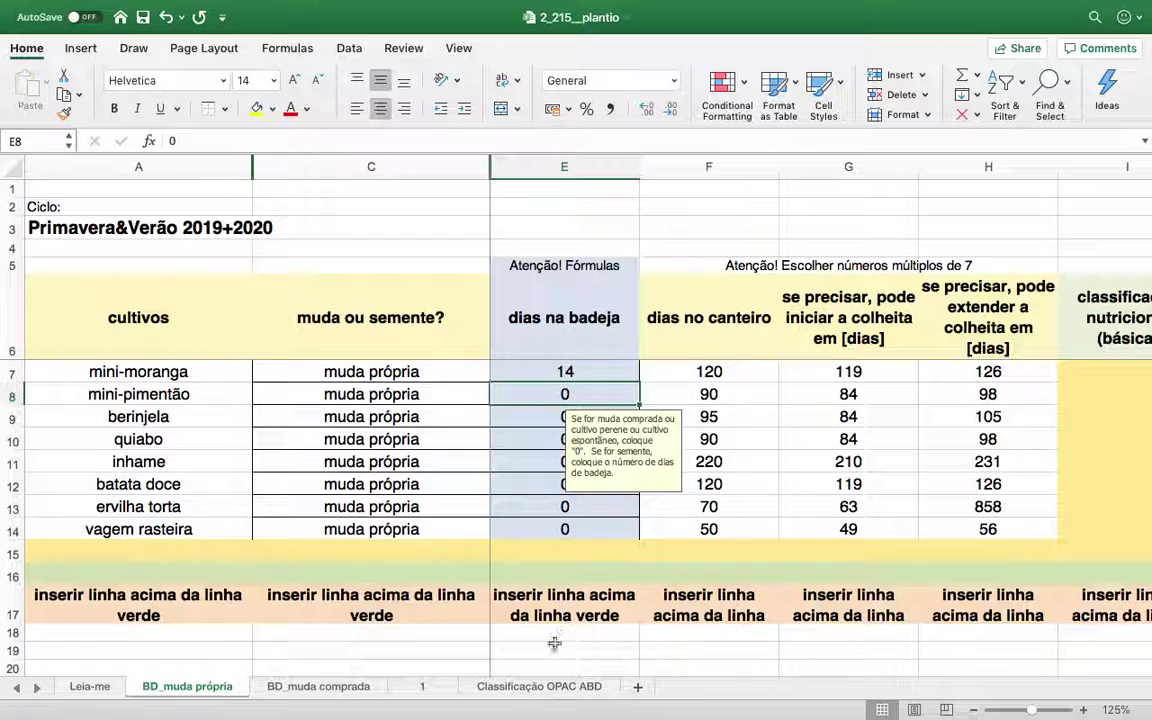
{"action": "left_click", "coordinate": [433, 688]}
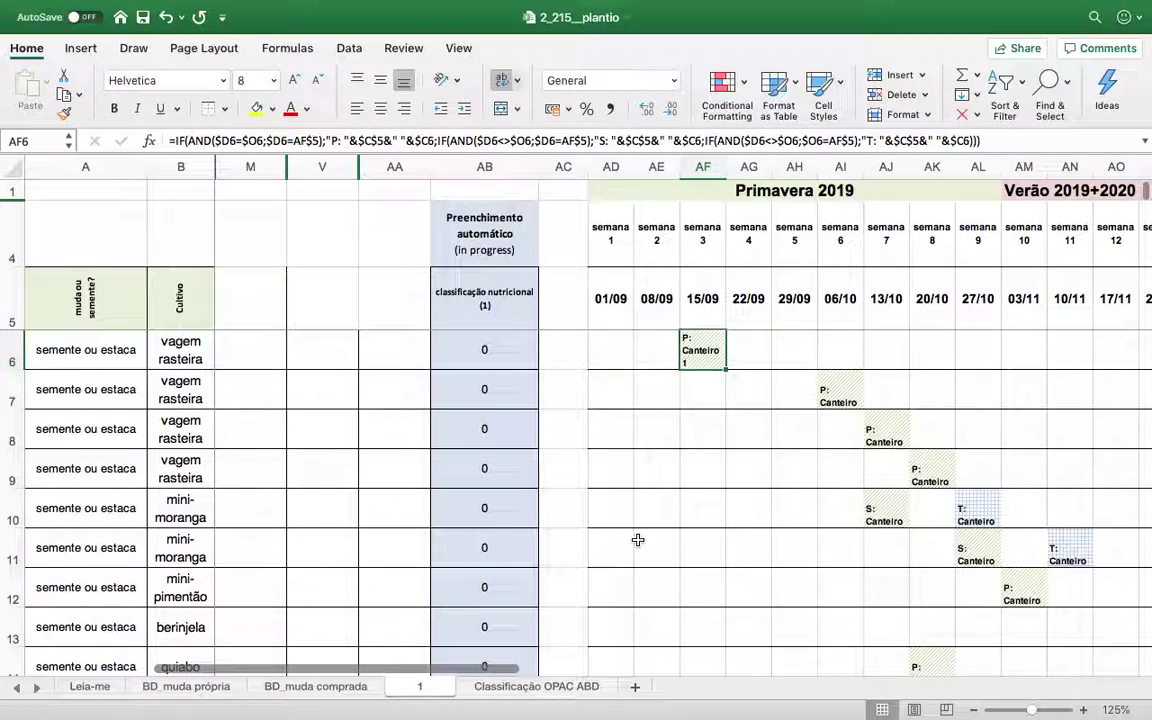
Step: Compare the vagem rasteira's sowing date in row 6 with its mark in the Primavera 2019 calendar
{"action": "left_click_drag", "start_coordinate": [525, 662], "coordinate": [308, 662]}
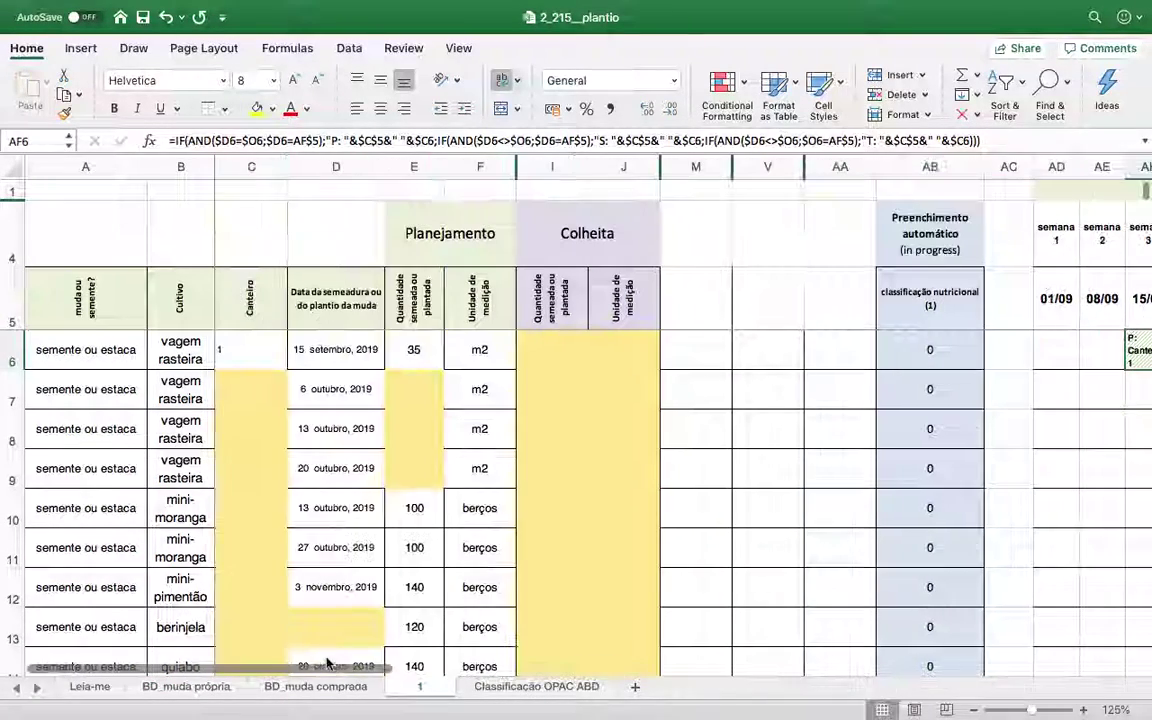
{"action": "left_click", "coordinate": [332, 354]}
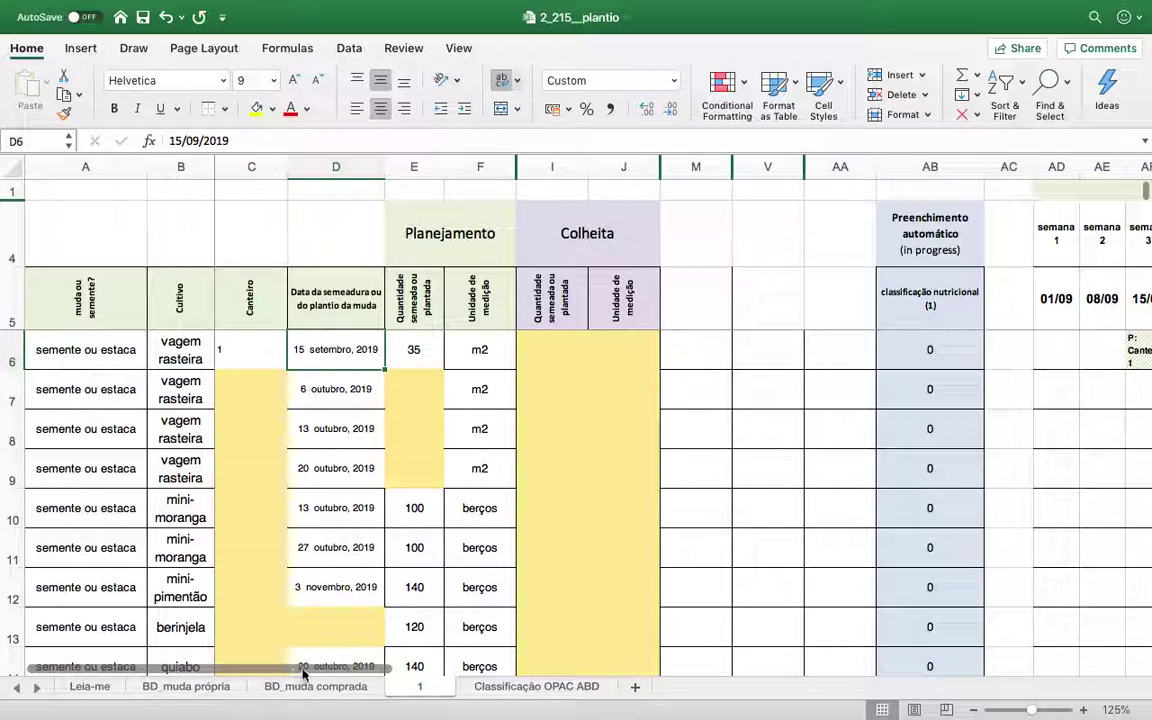
{"action": "left_click_drag", "start_coordinate": [322, 675], "coordinate": [503, 679]}
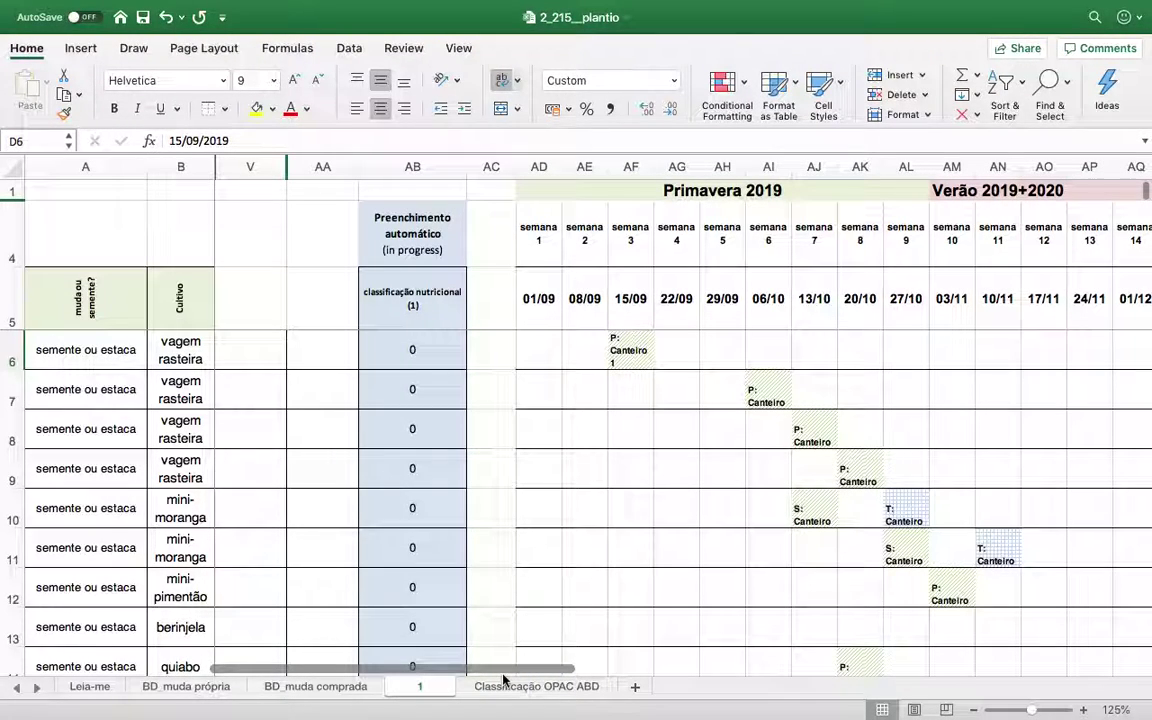
{"action": "scroll", "coordinate": [224, 587], "scroll_direction": "left", "scroll_amount": 10}
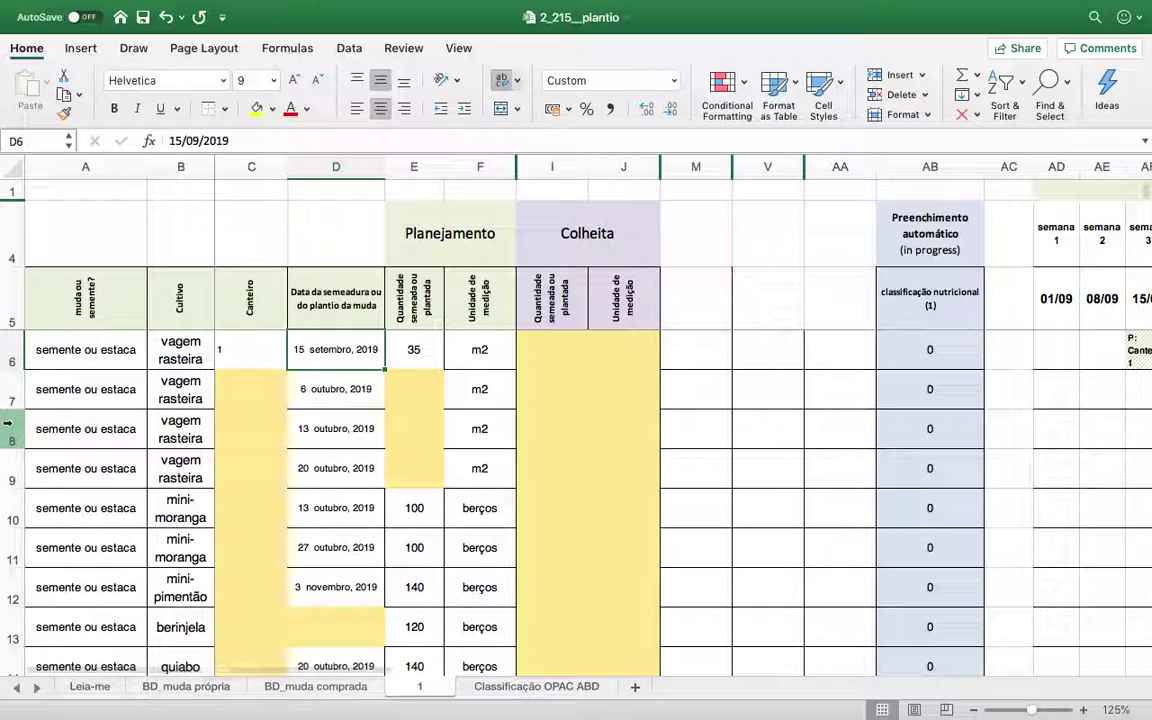
Step: Clear mini-moranga's tray days in BD_muda própria and set the value to 0
{"action": "left_click", "coordinate": [148, 690]}
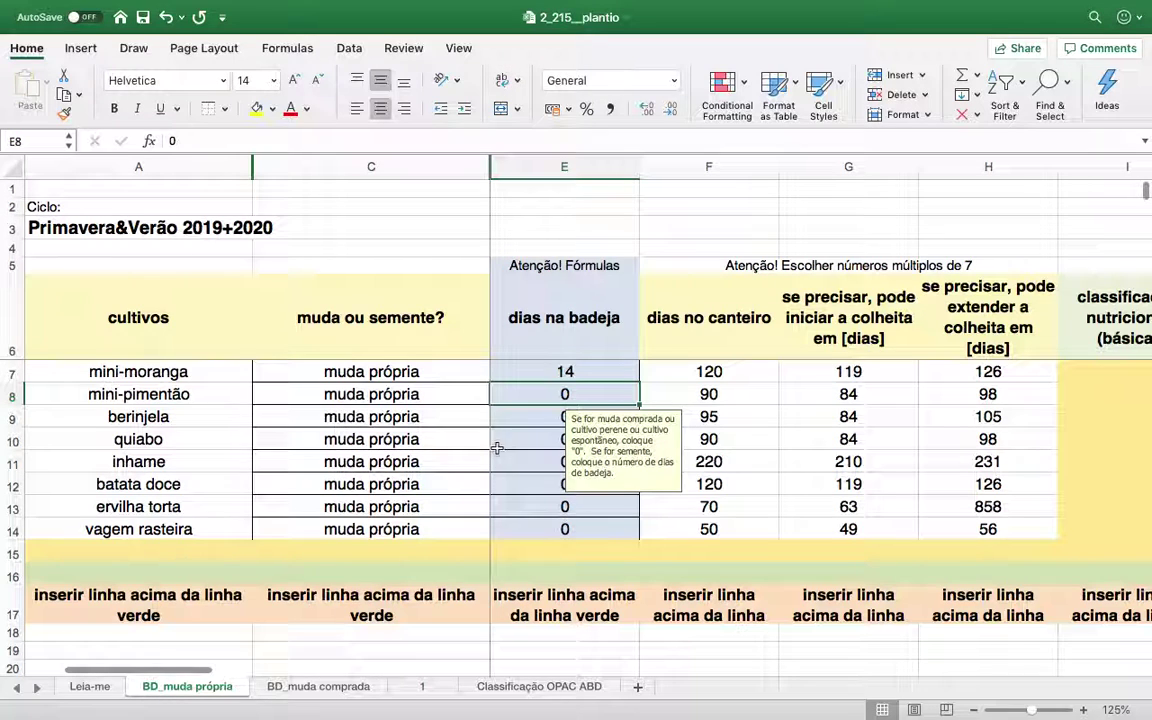
{"action": "key", "text": "Delete"}
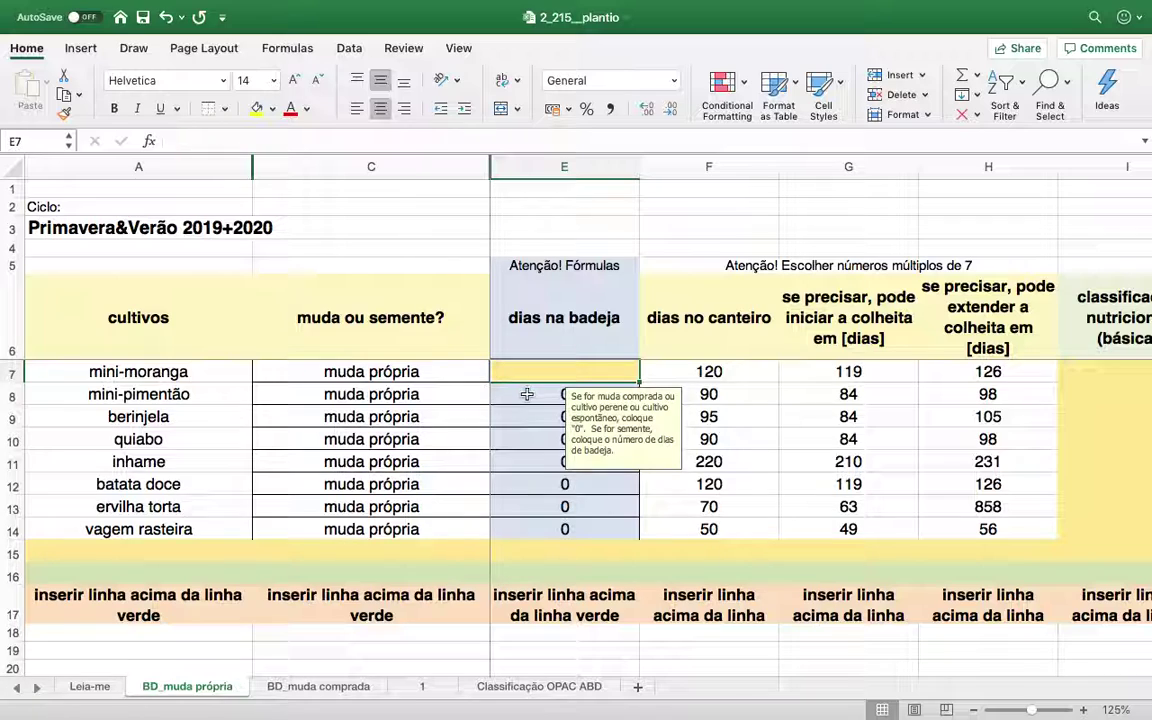
{"action": "left_click", "coordinate": [527, 395]}
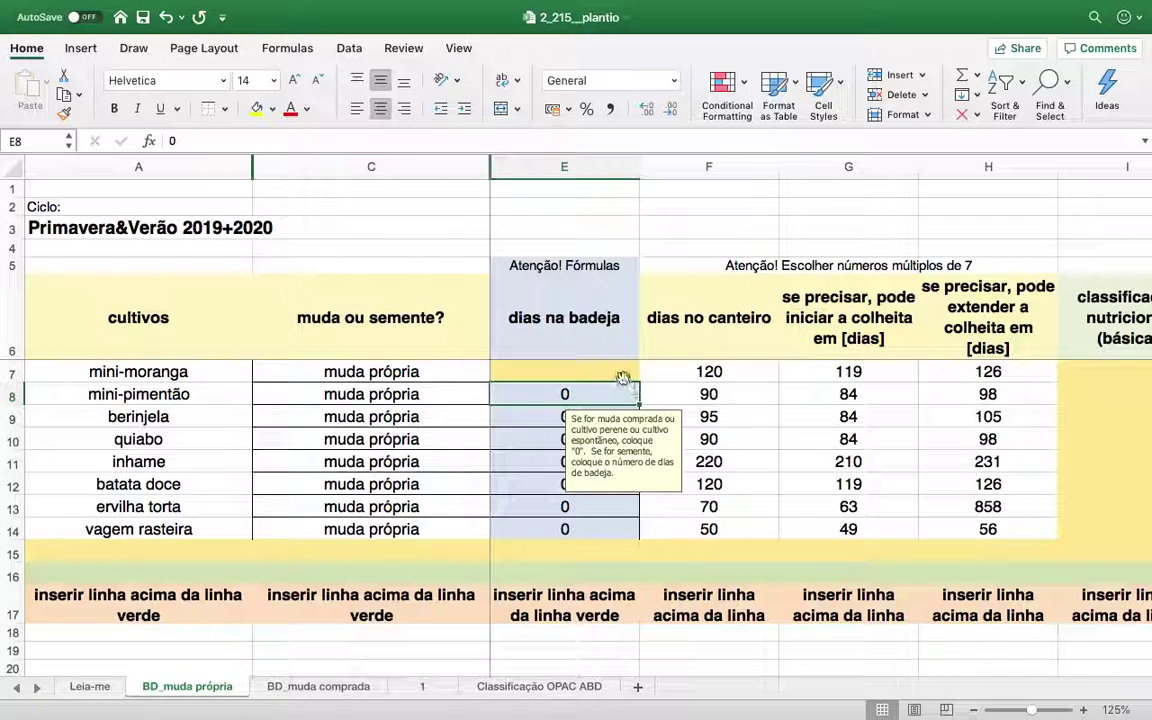
{"action": "left_click", "coordinate": [605, 379]}
{"action": "type", "text": "0"}
{"action": "key", "text": "Return"}
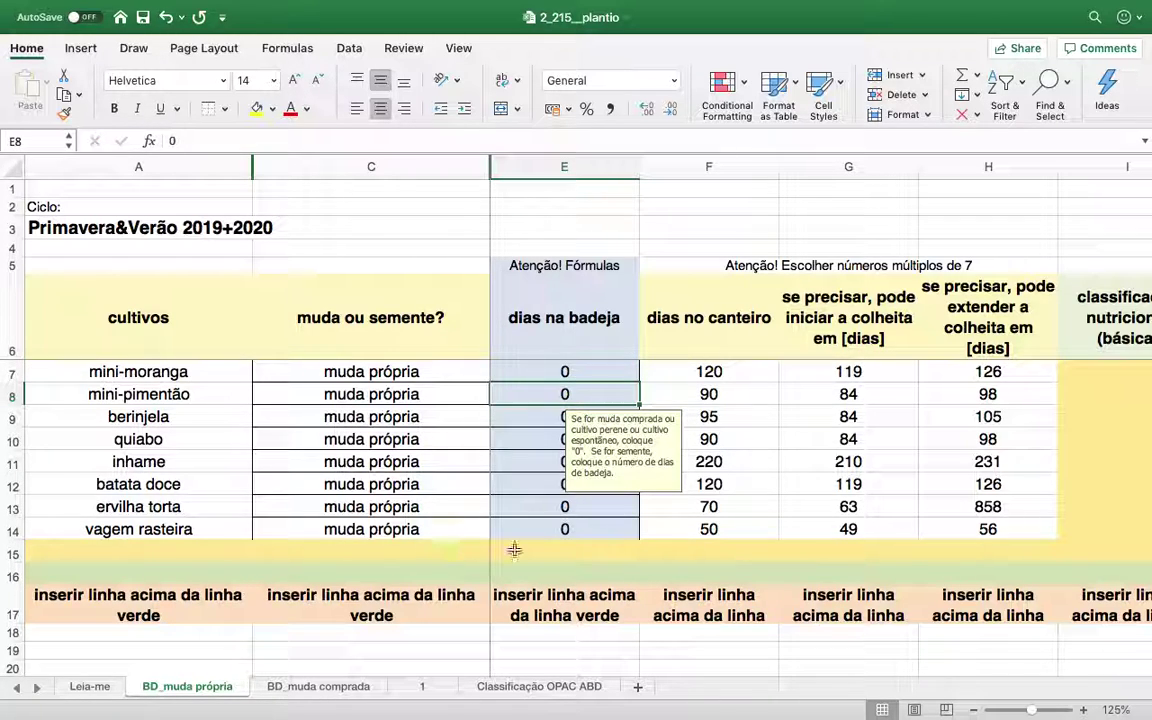
Step: Set vagem rasteira's tray days to 14 in BD_muda própria and return to sheet 1
{"action": "left_click", "coordinate": [508, 529]}
{"action": "type", "text": "14"}
{"action": "left_click", "coordinate": [708, 506]}
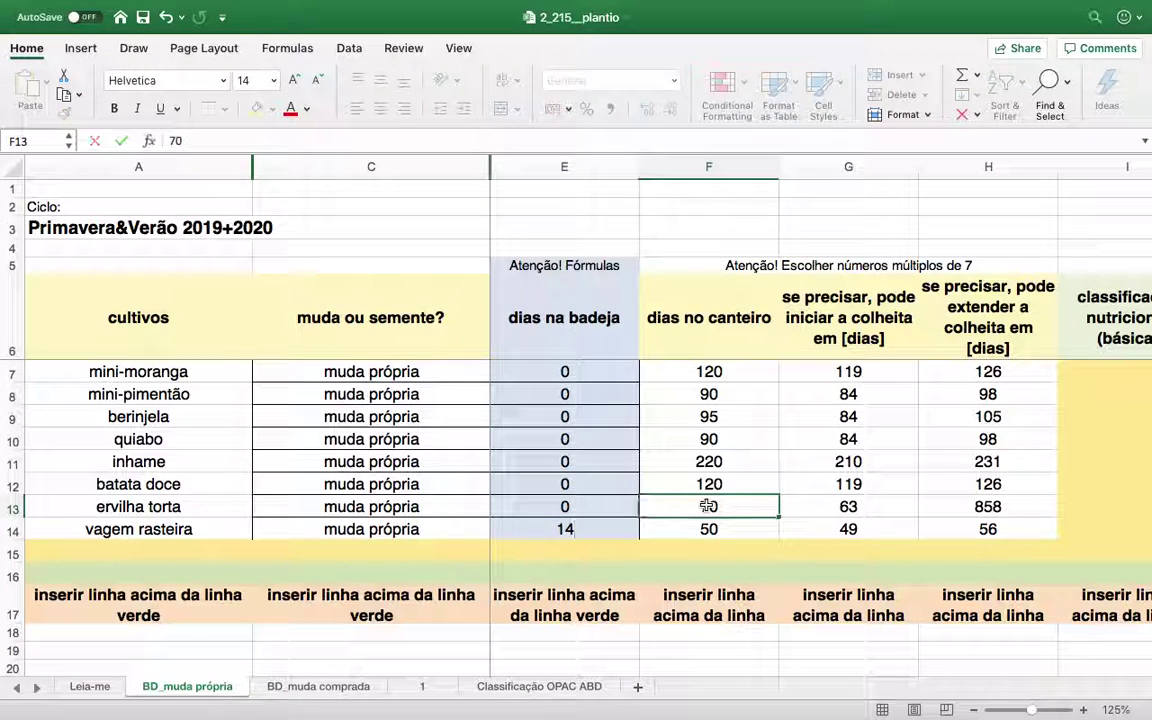
{"action": "left_click", "coordinate": [422, 686]}
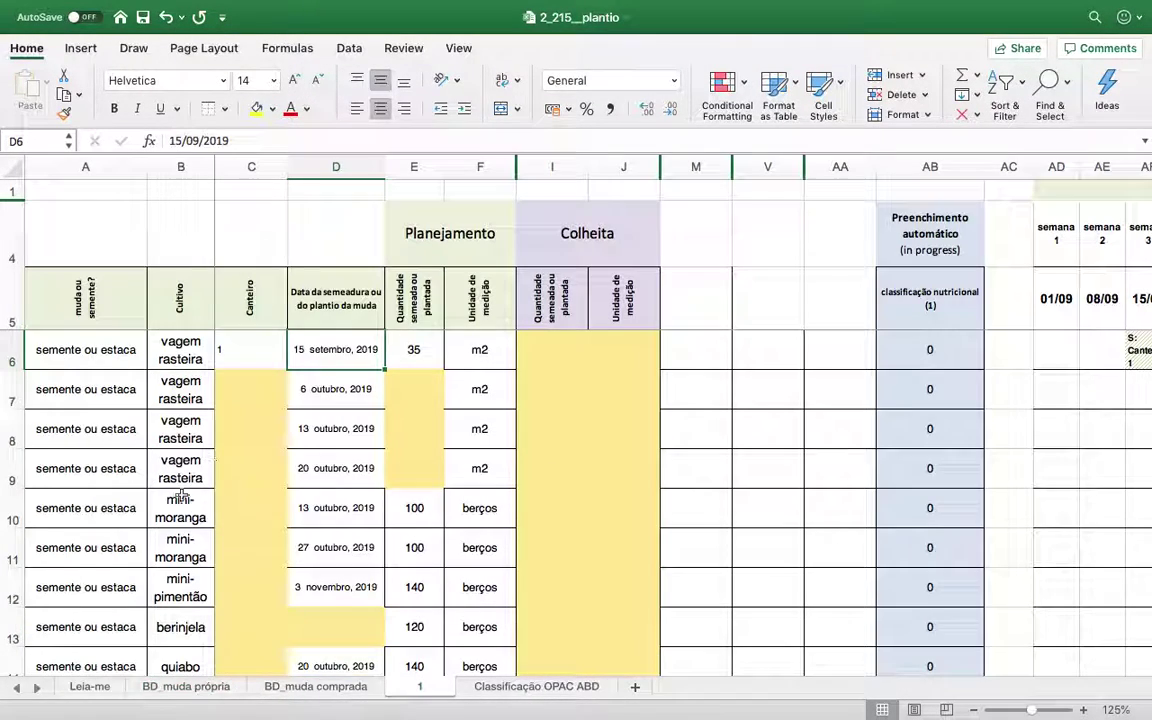
Step: Follow row 6 from its sowing date in column D across to the vagem rasteira's sowing and transplant marks in the weekly calendar
{"action": "scroll", "coordinate": [75, 542], "scroll_direction": "down", "scroll_amount": 2}
{"action": "scroll", "coordinate": [77, 547], "scroll_direction": "up", "scroll_amount": 2}
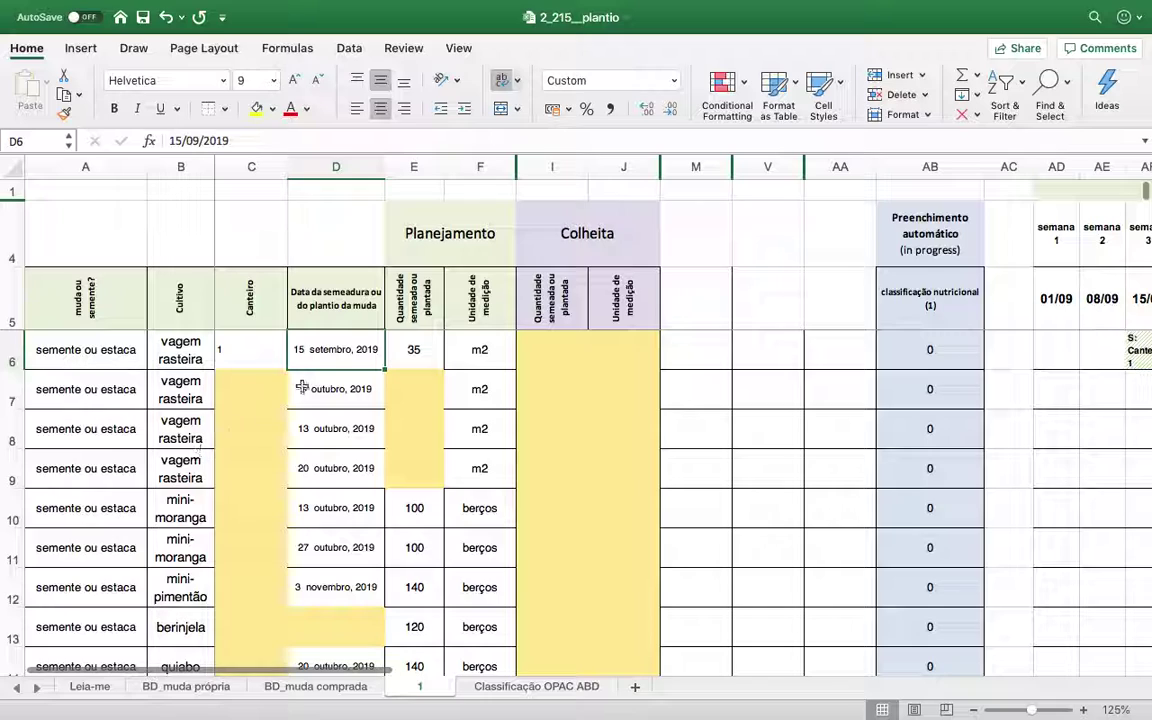
{"action": "left_click", "coordinate": [329, 418]}
{"action": "left_click", "coordinate": [330, 352]}
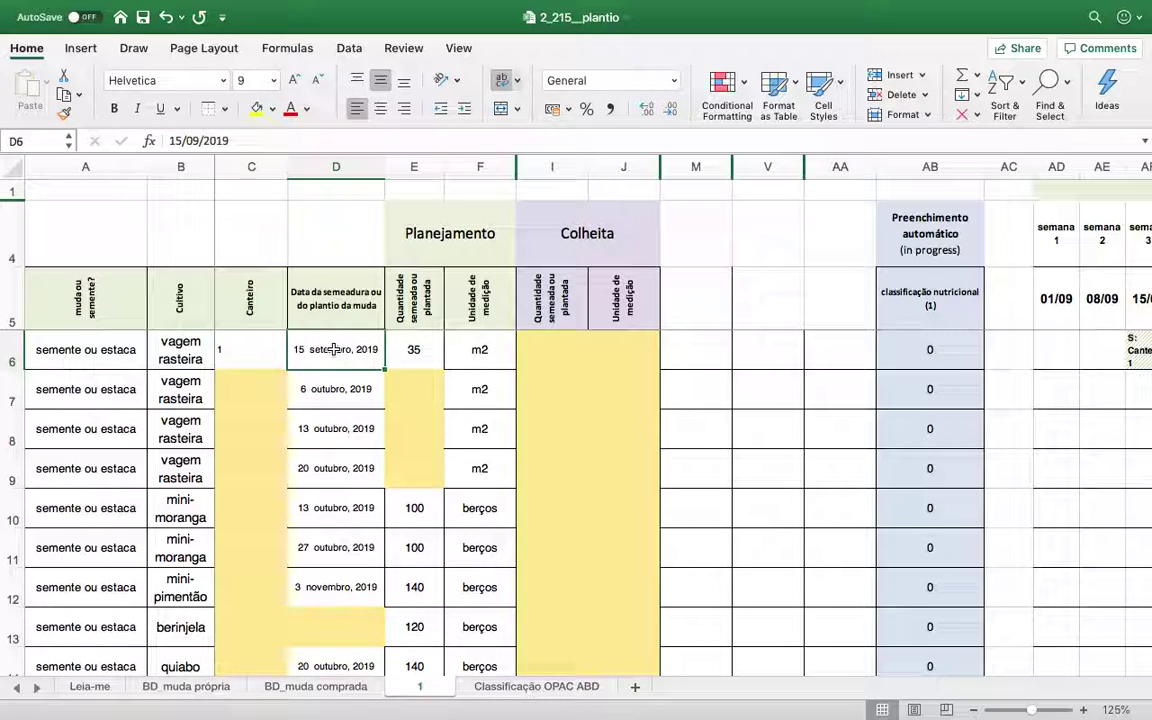
{"action": "key", "text": "Right"}
{"action": "key", "text": "Right"}
{"action": "key", "text": "Right"}
{"action": "key", "text": "Right"}
{"action": "key", "text": "Right"}
{"action": "key", "text": "Right"}
{"action": "key", "text": "Right"}
{"action": "key", "text": "Right"}
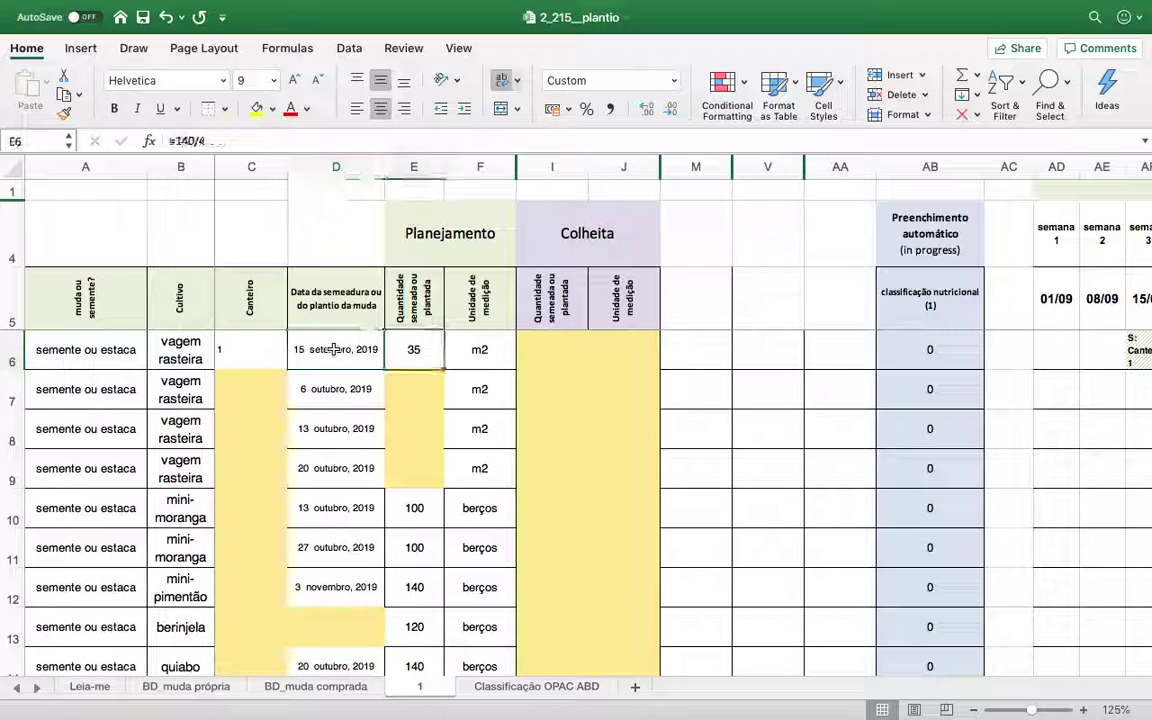
{"action": "key", "text": "Right"}
{"action": "key", "text": "Right"}
{"action": "key", "text": "Right"}
{"action": "key", "text": "Right"}
{"action": "key", "text": "Right"}
{"action": "key", "text": "Right"}
{"action": "key", "text": "Right"}
{"action": "key", "text": "Right"}
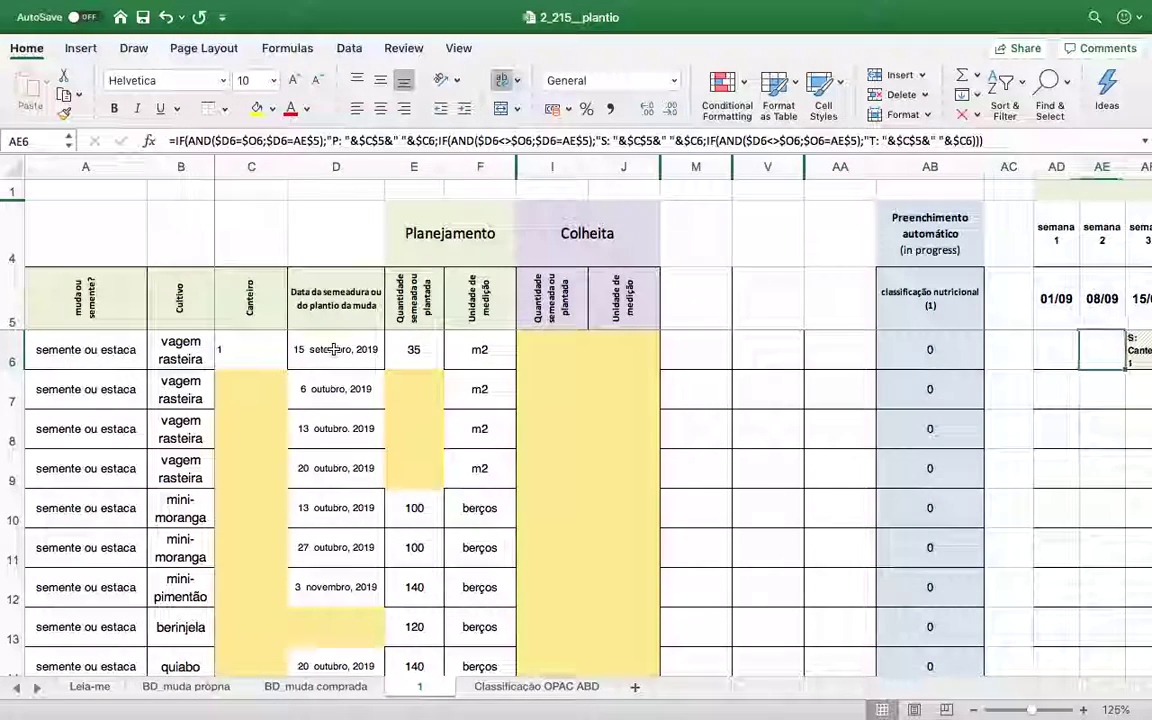
{"action": "key", "text": "Right"}
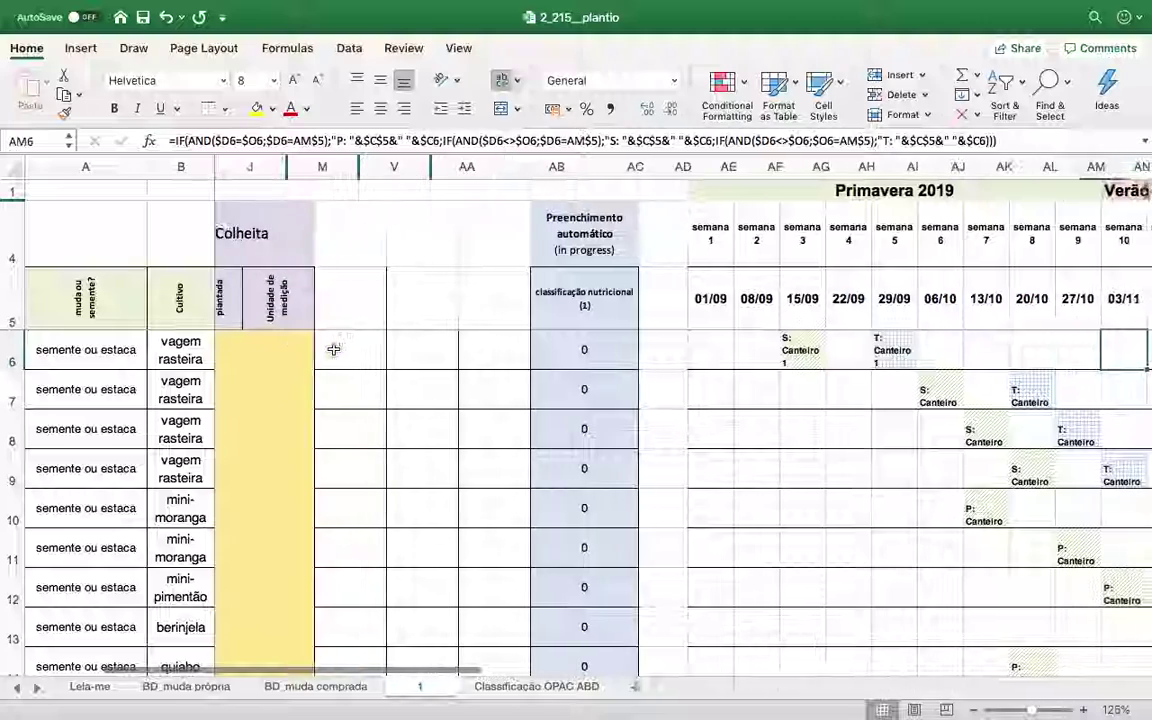
Step: Compare the vagem rasteira's sowing mark at 15/09 with its transplant mark at 29/09 in row 6's weekly calendar
{"action": "key", "text": "Left"}
{"action": "key", "text": "Left"}
{"action": "key", "text": "Left"}
{"action": "key", "text": "Left"}
{"action": "key", "text": "Left"}
{"action": "key", "text": "Left"}
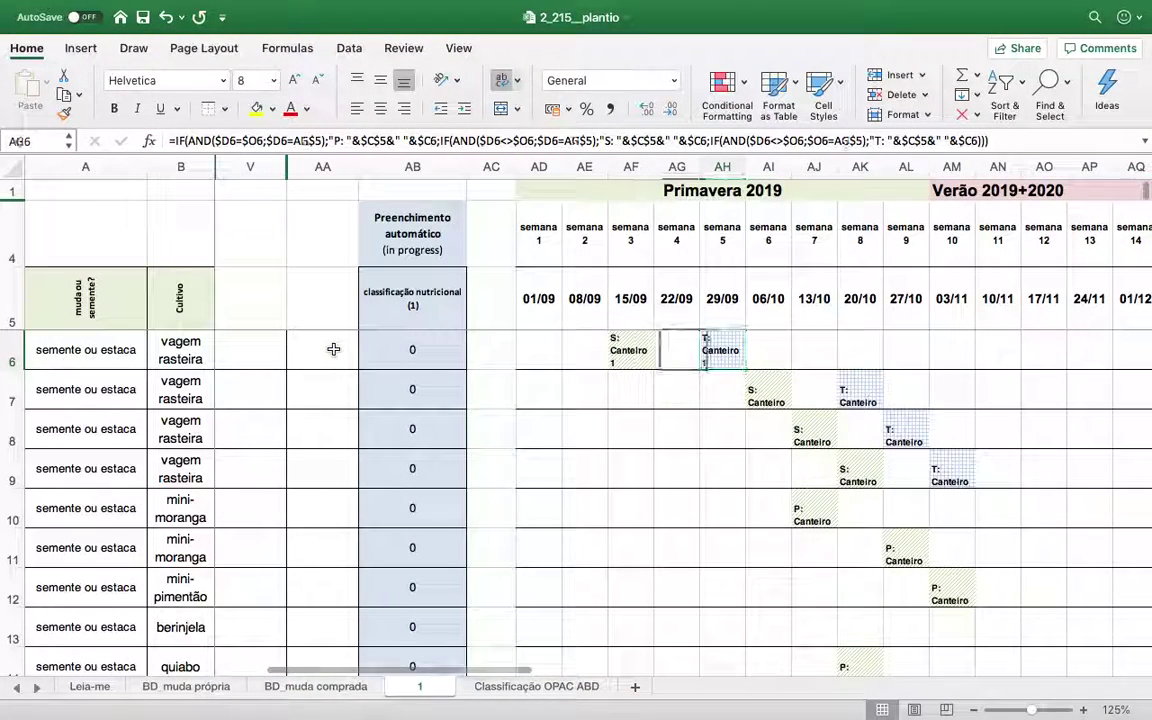
{"action": "key", "text": "Right"}
{"action": "key", "text": "Right"}
{"action": "key", "text": "Right"}
{"action": "key", "text": "Left"}
{"action": "key", "text": "Left"}
{"action": "key", "text": "Left"}
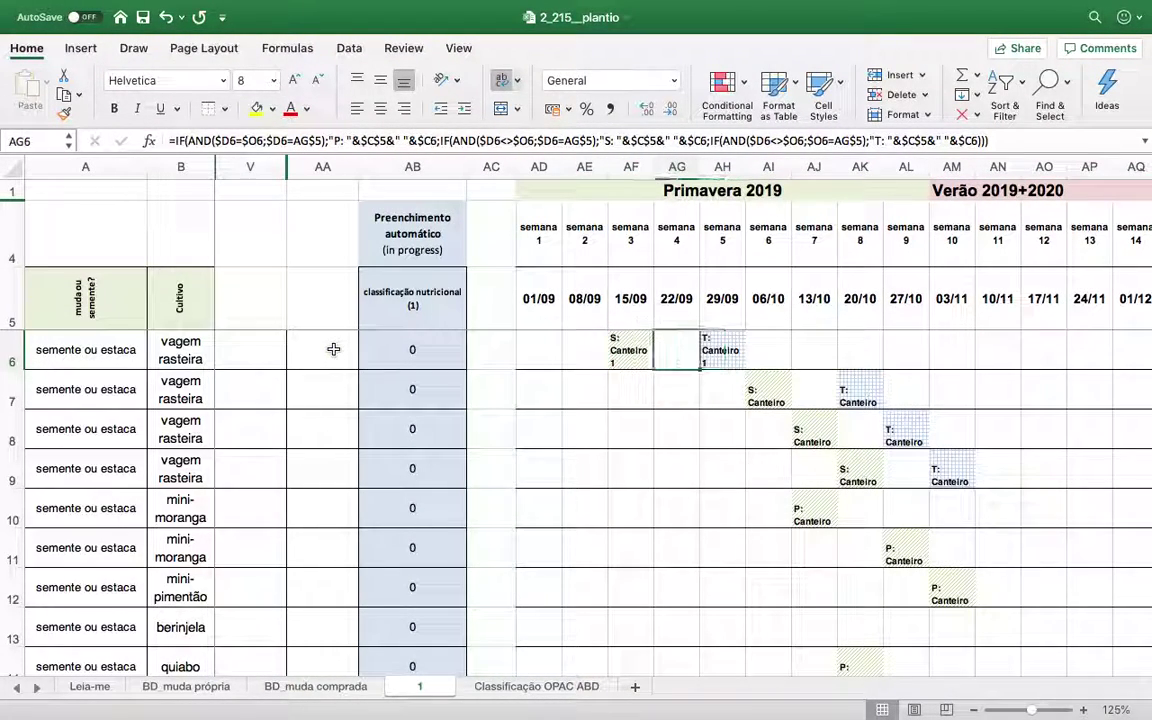
{"action": "key", "text": "Right"}
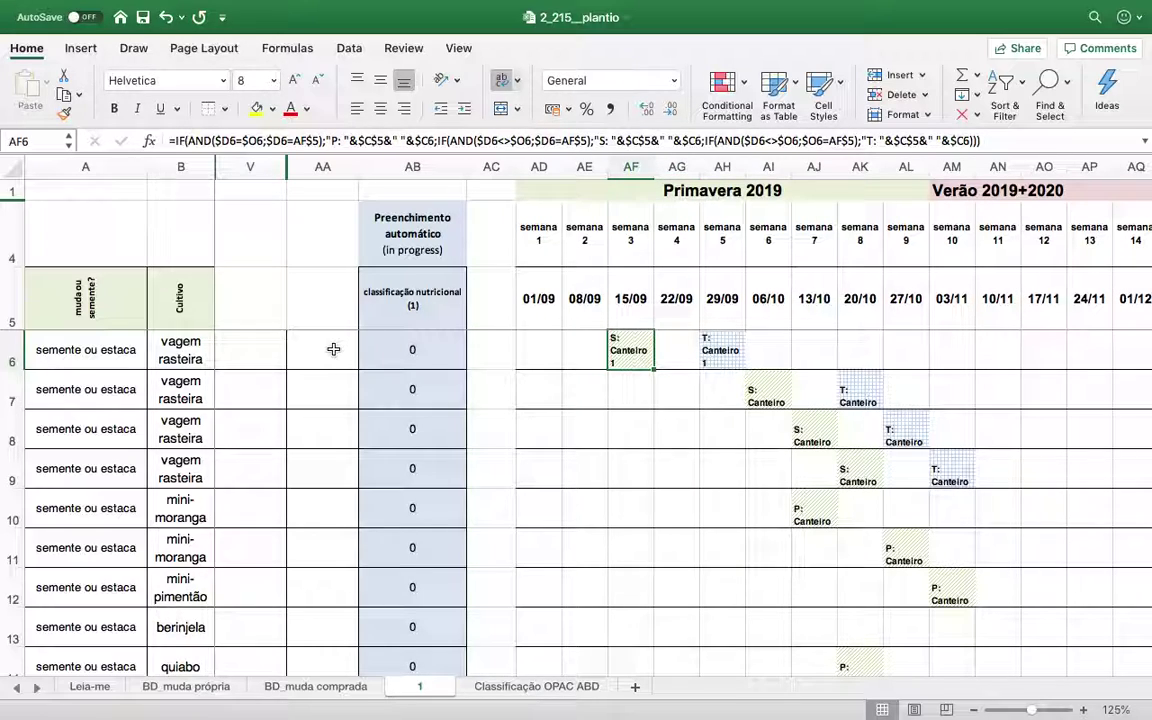
{"action": "key", "text": "Right"}
{"action": "key", "text": "Right"}
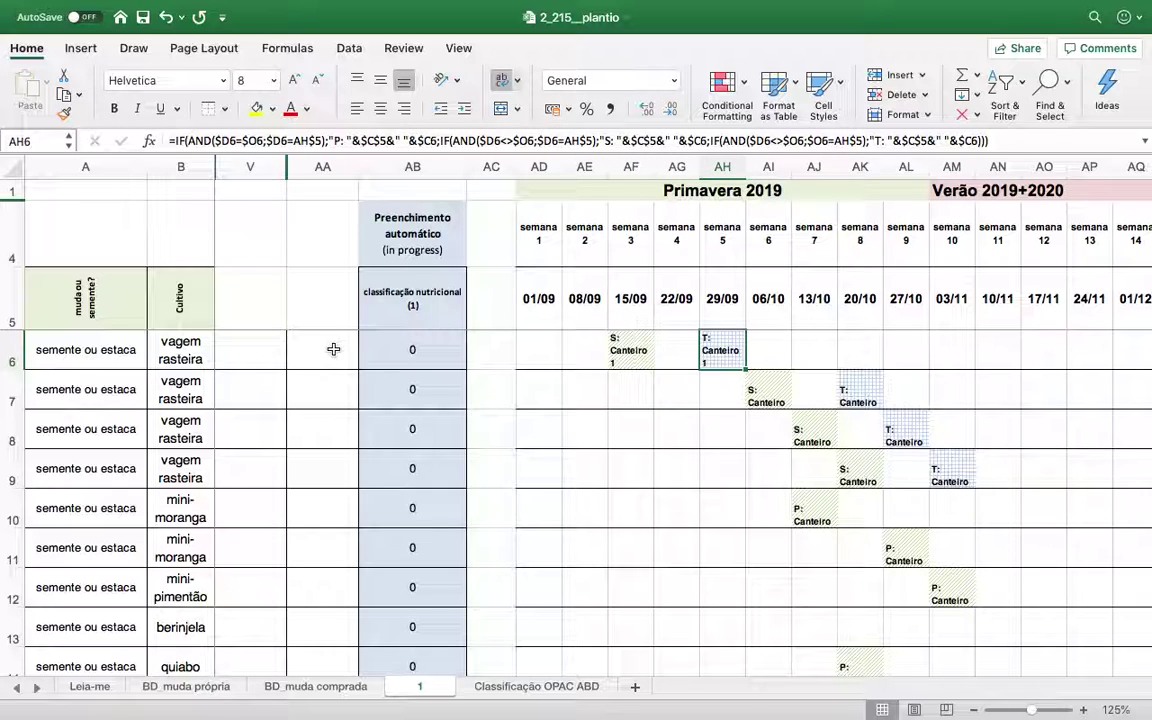
Step: Trace row 6 back from the transplant mark to the first vagem rasteira's planning data in columns D and E
{"action": "key", "text": "Left"}
{"action": "key", "text": "Left"}
{"action": "key", "text": "Left"}
{"action": "key", "text": "Left"}
{"action": "key", "text": "Left"}
{"action": "key", "text": "Left"}
{"action": "key", "text": "Left"}
{"action": "key", "text": "Left"}
{"action": "key", "text": "Left"}
{"action": "key", "text": "Left"}
{"action": "key", "text": "Left"}
{"action": "key", "text": "Left"}
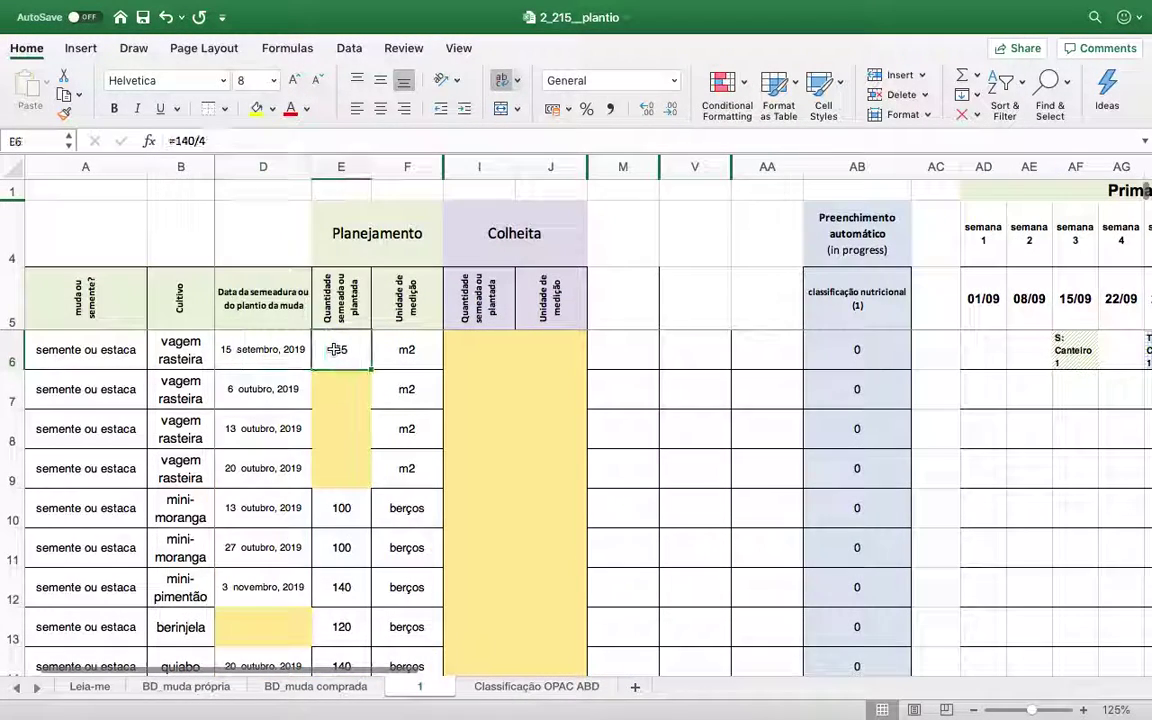
Step: Examine row 6's weekly calendar from Primavera 2019 through to the 26/04 week of Outono 2020 for harvest marks
{"action": "key", "text": "Right"}
{"action": "key", "text": "Right"}
{"action": "key", "text": "Right"}
{"action": "key", "text": "Right"}
{"action": "key", "text": "Right"}
{"action": "key", "text": "Right"}
{"action": "key", "text": "Right"}
{"action": "key", "text": "Right"}
{"action": "key", "text": "Right"}
{"action": "key", "text": "Right"}
{"action": "key", "text": "Right"}
{"action": "key", "text": "Right"}
{"action": "key", "text": "Right"}
{"action": "key", "text": "Right"}
{"action": "key", "text": "Right"}
{"action": "key", "text": "Right"}
{"action": "key", "text": "Right"}
{"action": "key", "text": "Right"}
{"action": "key", "text": "Right"}
{"action": "key", "text": "Right"}
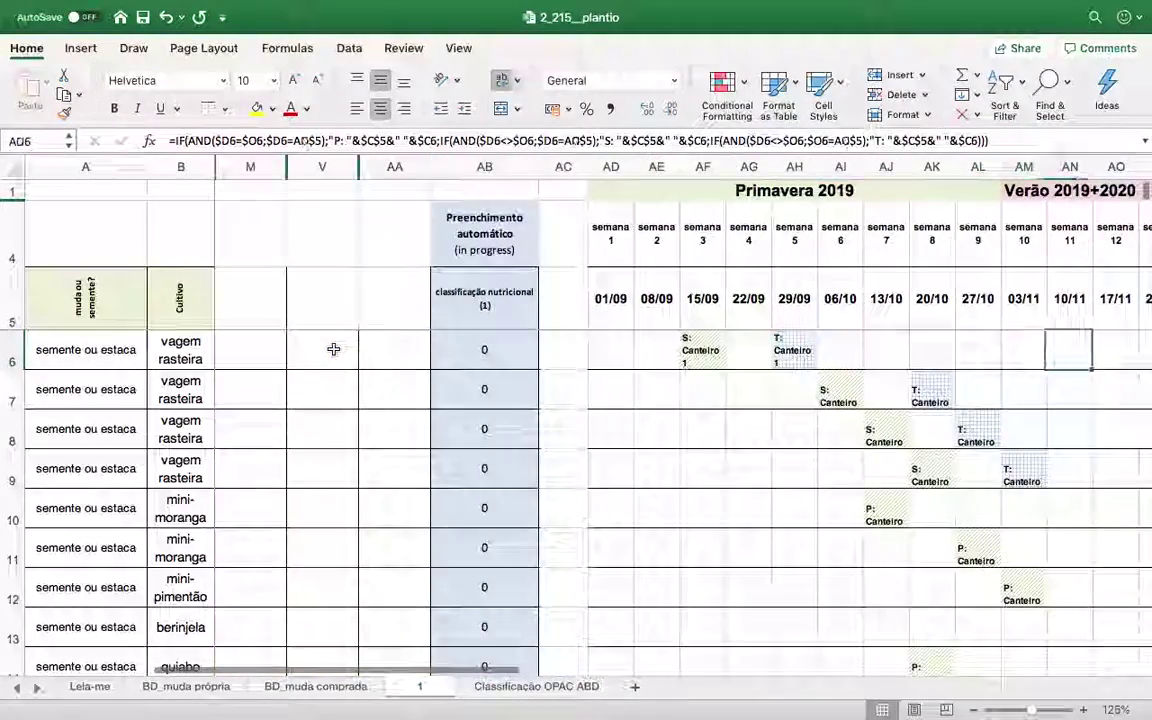
{"action": "key", "text": "Right"}
{"action": "key", "text": "Right"}
{"action": "key", "text": "Right"}
{"action": "key", "text": "Right"}
{"action": "key", "text": "Right"}
{"action": "key", "text": "Right"}
{"action": "key", "text": "Right"}
{"action": "key", "text": "Right"}
{"action": "key", "text": "Right"}
{"action": "key", "text": "Right"}
{"action": "key", "text": "Right"}
{"action": "key", "text": "Right"}
{"action": "key", "text": "Right"}
{"action": "key", "text": "Right"}
{"action": "key", "text": "Right"}
{"action": "key", "text": "Right"}
{"action": "key", "text": "Right"}
{"action": "key", "text": "Right"}
{"action": "key", "text": "Right"}
{"action": "key", "text": "Right"}
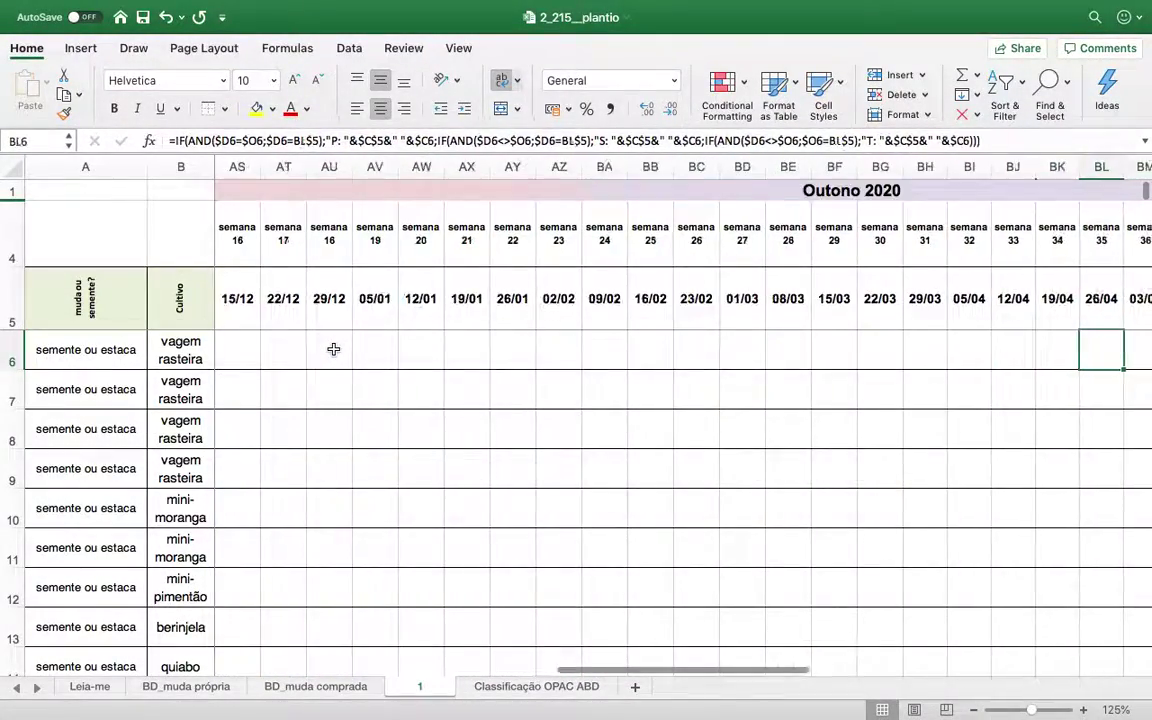
Step: Review row 6's calendar backwards from Outono 2020 and return to the vagem rasteira's sowing date in D6
{"action": "key", "text": "Left"}
{"action": "key", "text": "Left"}
{"action": "key", "text": "Left"}
{"action": "key", "text": "Left"}
{"action": "key", "text": "Left"}
{"action": "key", "text": "Left"}
{"action": "key", "text": "Left"}
{"action": "key", "text": "Left"}
{"action": "key", "text": "Left"}
{"action": "key", "text": "Left"}
{"action": "key", "text": "Left"}
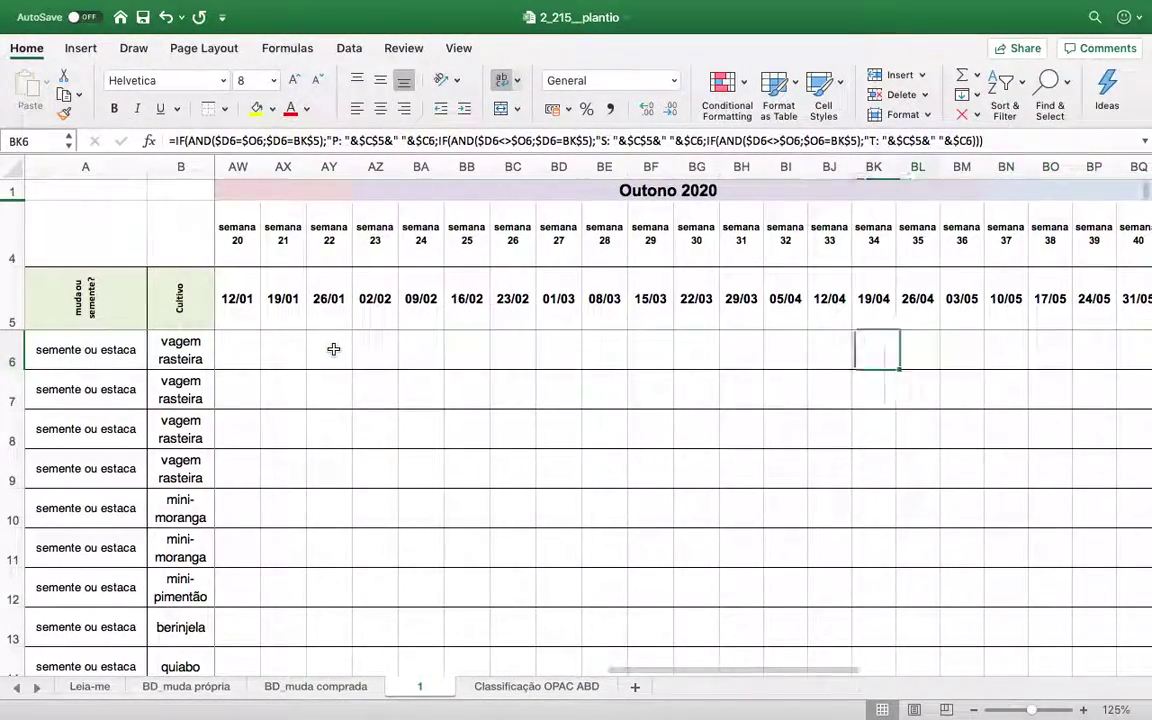
{"action": "key", "text": "Left"}
{"action": "key", "text": "Left"}
{"action": "key", "text": "Left"}
{"action": "key", "text": "Left"}
{"action": "key", "text": "Left"}
{"action": "key", "text": "Left"}
{"action": "key", "text": "Left"}
{"action": "key", "text": "Left"}
{"action": "key", "text": "Left"}
{"action": "key", "text": "Left"}
{"action": "key", "text": "Left"}
{"action": "key", "text": "Left"}
{"action": "key", "text": "Left"}
{"action": "key", "text": "Left"}
{"action": "key", "text": "Left"}
{"action": "key", "text": "Left"}
{"action": "key", "text": "Left"}
{"action": "key", "text": "Left"}
{"action": "key", "text": "Left"}
{"action": "key", "text": "Left"}
{"action": "key", "text": "Left"}
{"action": "key", "text": "Left"}
{"action": "key", "text": "Left"}
{"action": "key", "text": "Left"}
{"action": "key", "text": "Left"}
{"action": "key", "text": "Left"}
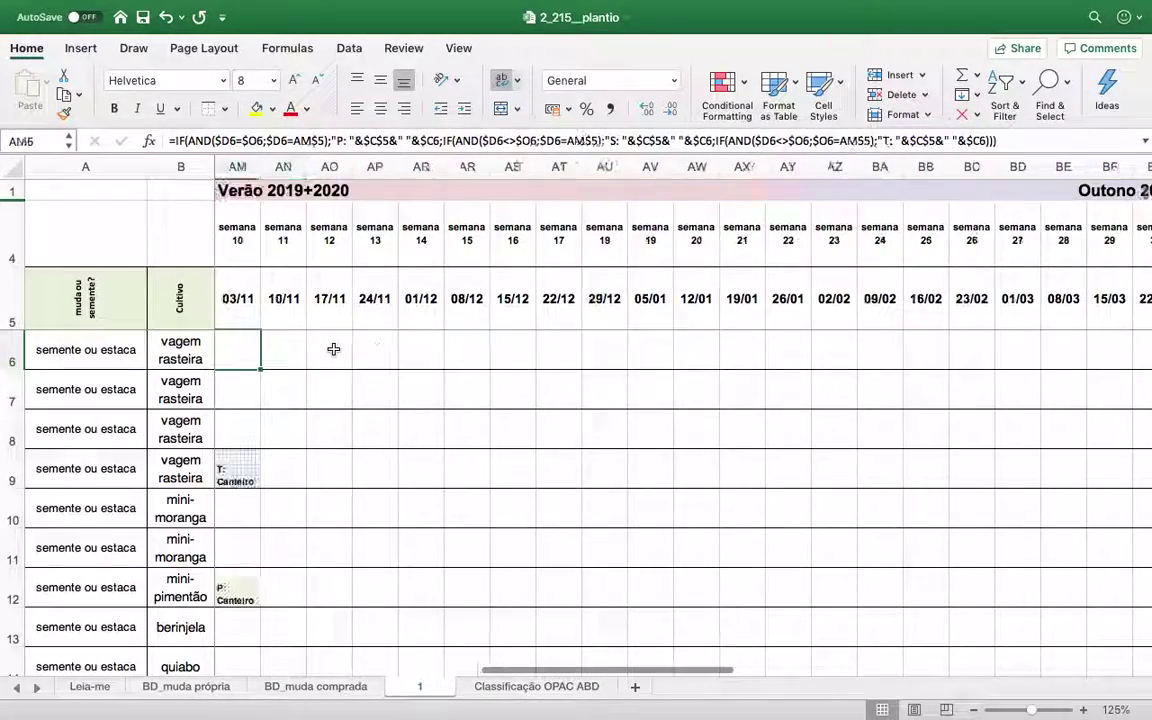
{"action": "key", "text": "Left"}
{"action": "key", "text": "Left"}
{"action": "key", "text": "Left"}
{"action": "key", "text": "Left"}
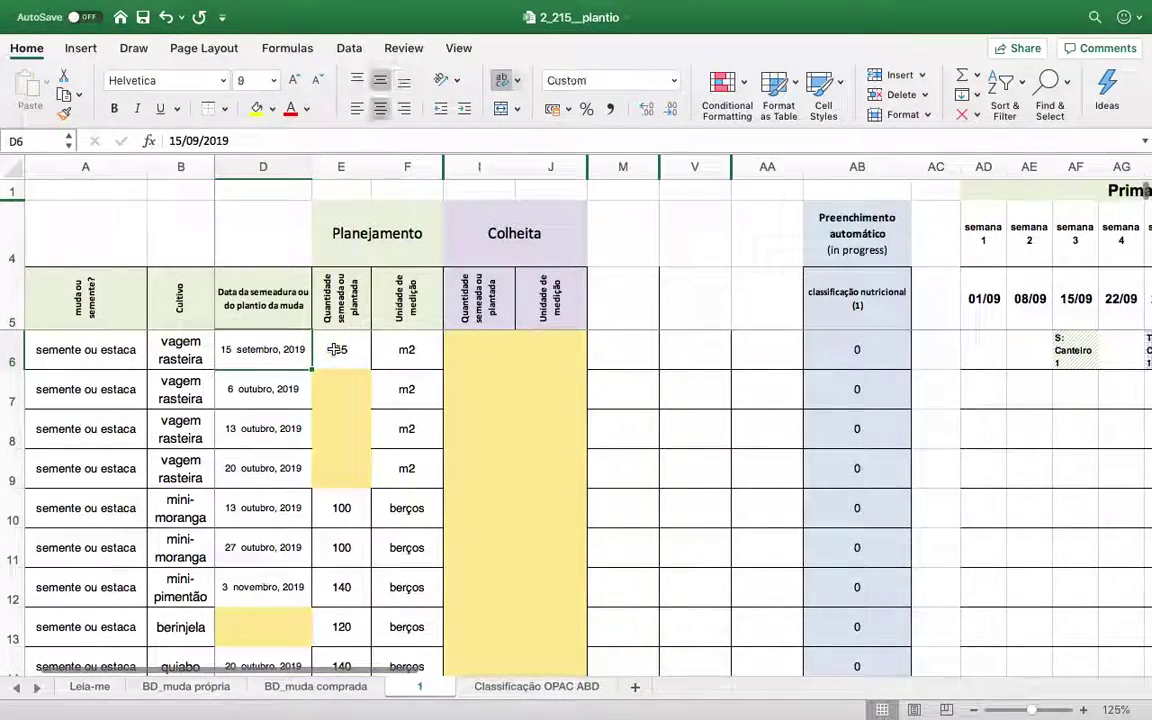
Step: Set vagem rasteira's basic nutritional classification to L in the BD_muda própria sheet
{"action": "left_click", "coordinate": [220, 683]}
{"action": "left_click_drag", "start_coordinate": [207, 673], "coordinate": [355, 673]}
{"action": "left_click", "coordinate": [655, 526]}
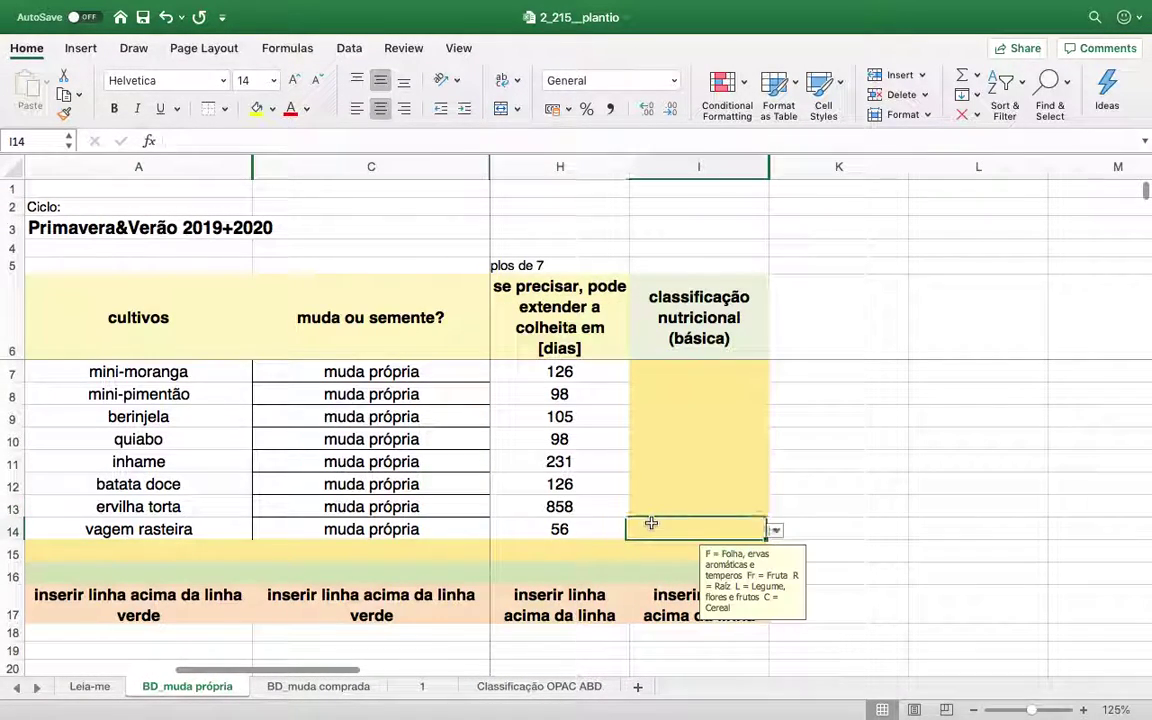
{"action": "left_click", "coordinate": [775, 531]}
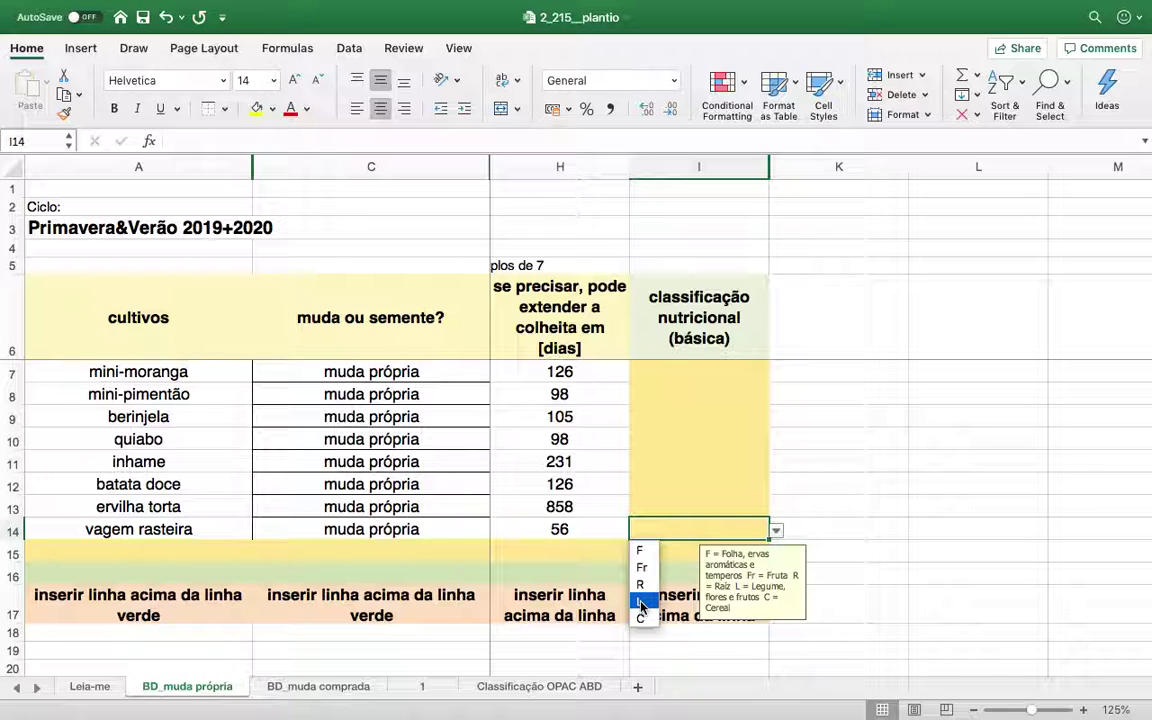
{"action": "left_click", "coordinate": [641, 604]}
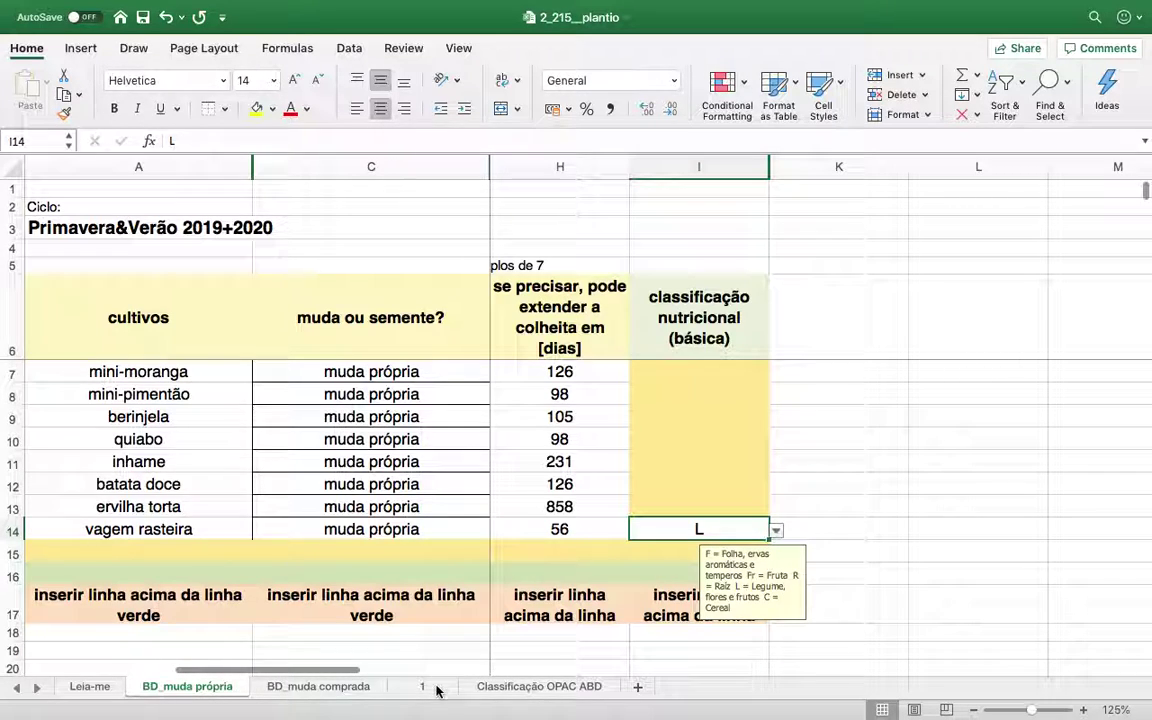
Step: Check the vagem rasteira rows on sheet 1 for their automatic classification and harvest bars in the weekly calendar
{"action": "left_click", "coordinate": [398, 688]}
{"action": "scroll", "coordinate": [514, 657], "scroll_direction": "right", "scroll_amount": 10}
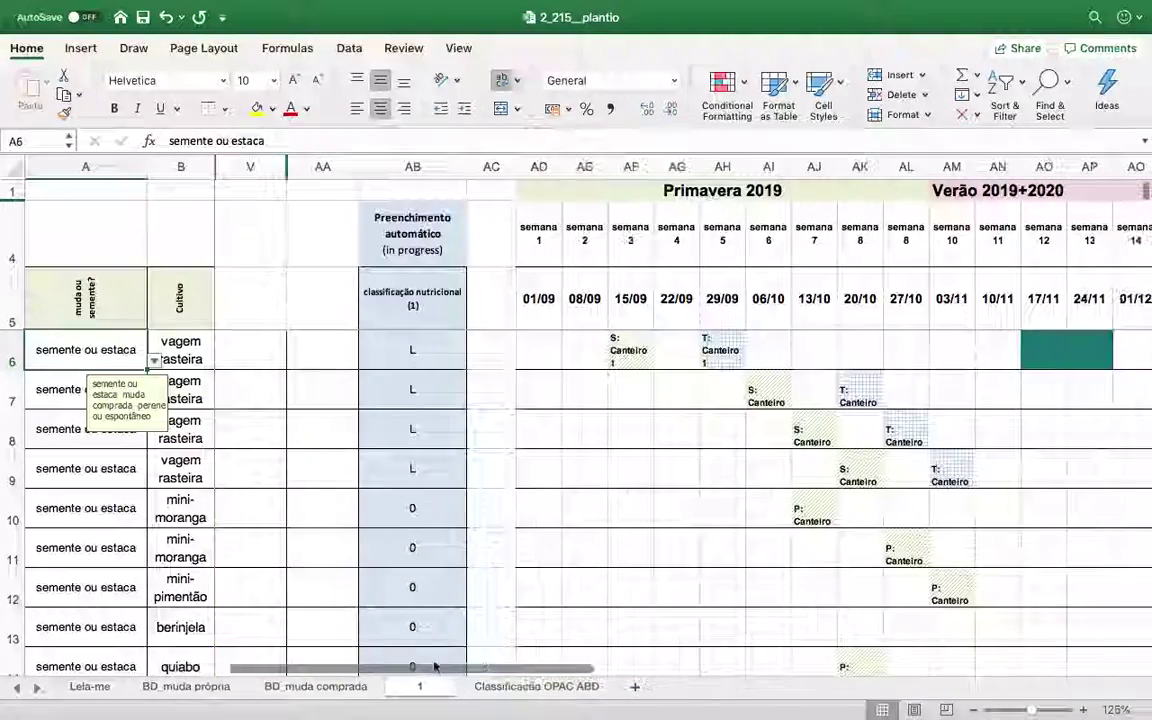
{"action": "scroll", "coordinate": [514, 657], "scroll_direction": "right", "scroll_amount": 5}
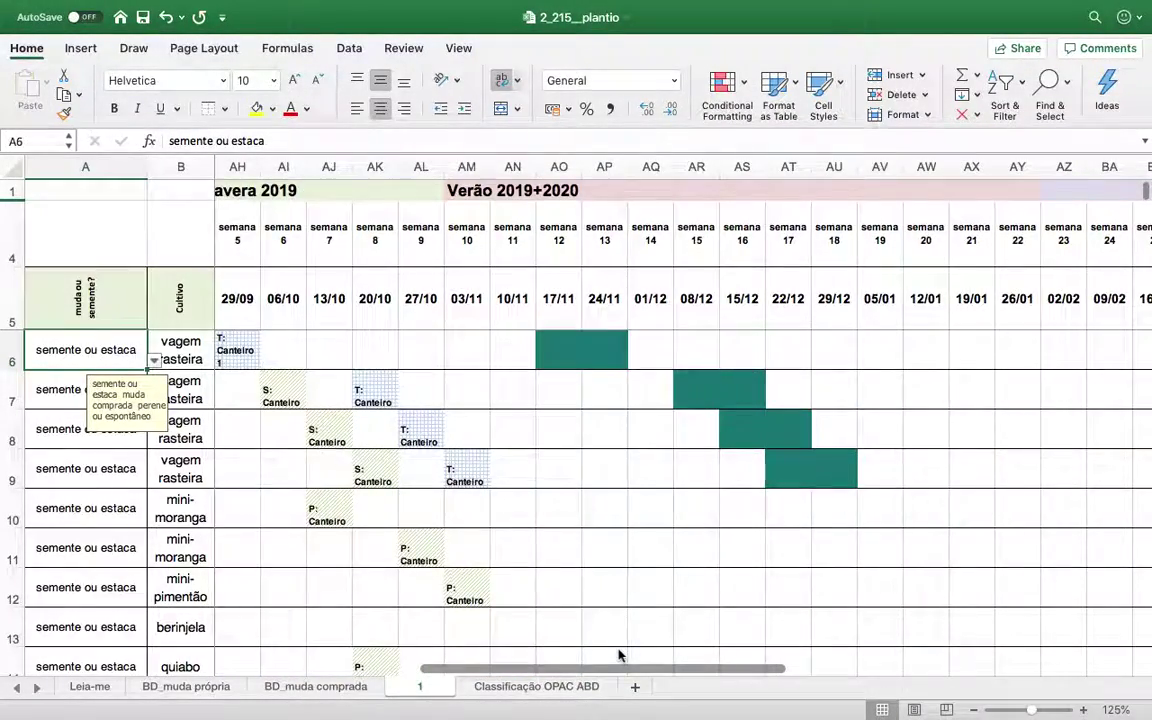
{"action": "scroll", "coordinate": [617, 658], "scroll_direction": "left", "scroll_amount": 8}
{"action": "scroll", "coordinate": [425, 653], "scroll_direction": "left", "scroll_amount": 8}
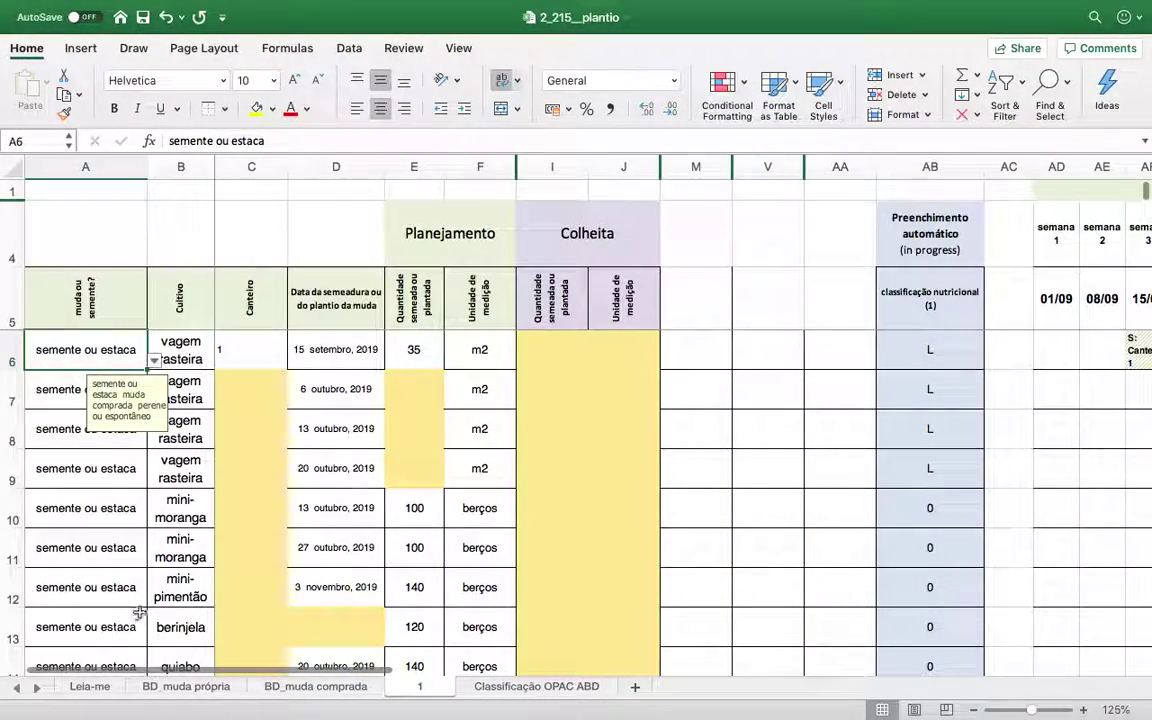
Step: Select ervilha torta's classification cell in BD_muda própria, and review the vegetable categories listed in the Classificação OPAC ABD sheet
{"action": "left_click", "coordinate": [185, 686]}
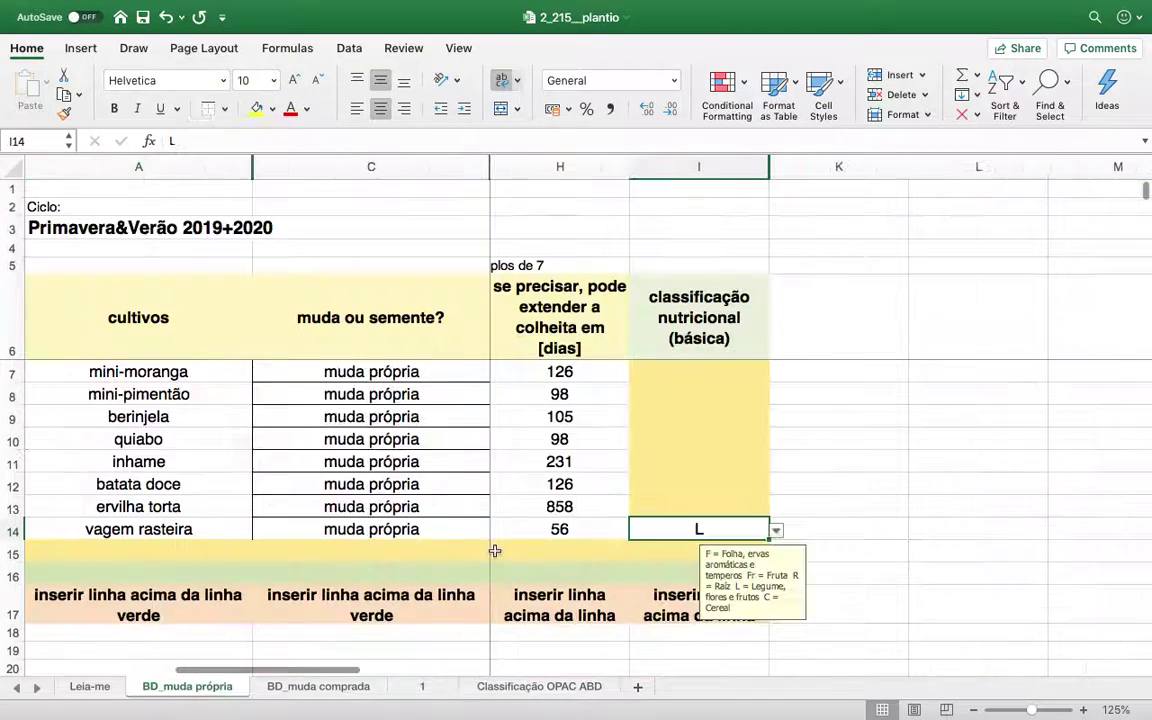
{"action": "left_click", "coordinate": [736, 505]}
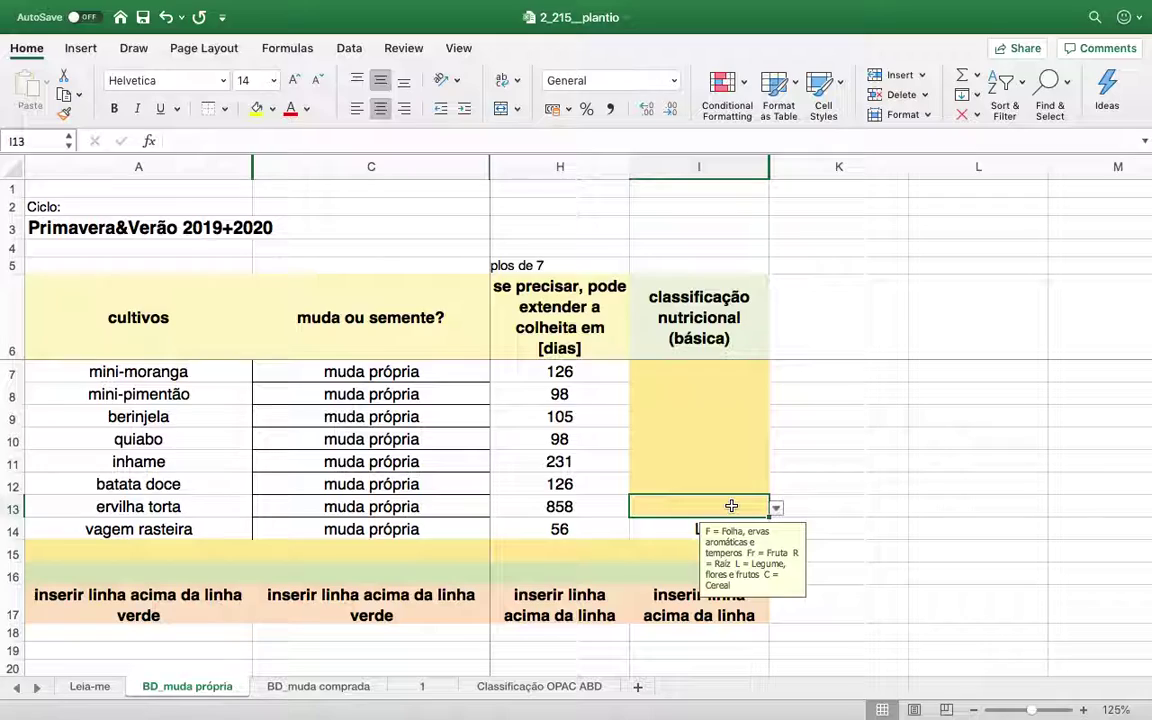
{"action": "left_click", "coordinate": [538, 686]}
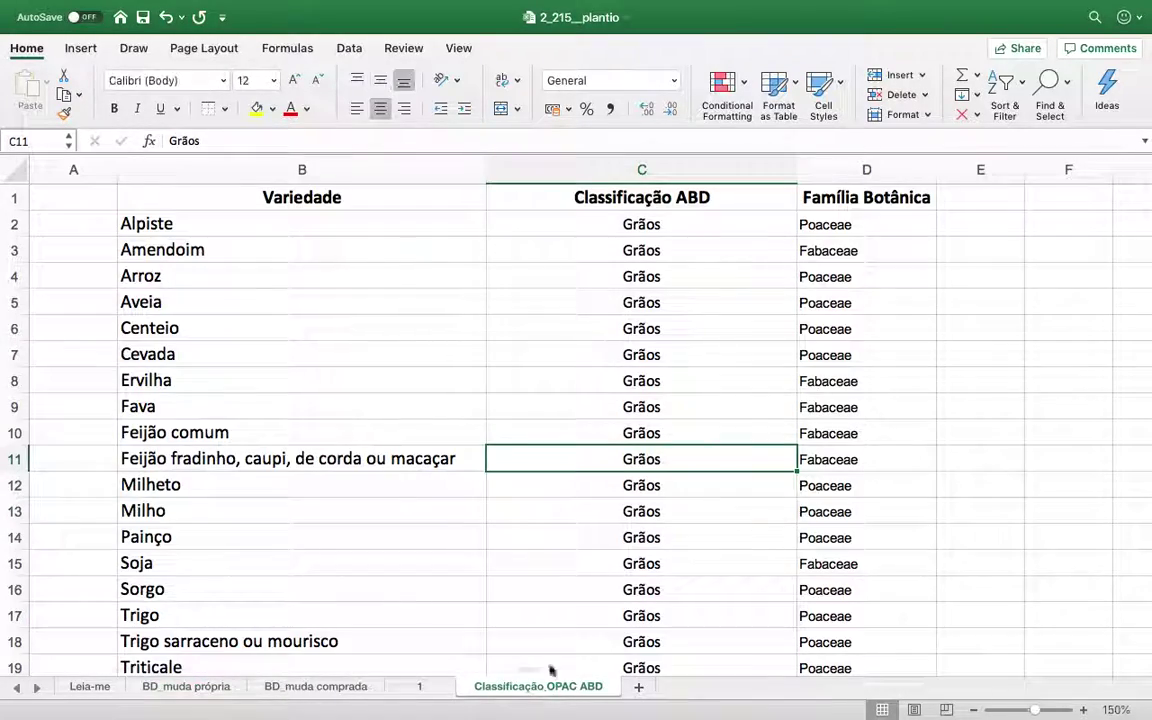
{"action": "scroll", "coordinate": [593, 526], "scroll_direction": "down", "scroll_amount": 1}
{"action": "scroll", "coordinate": [593, 526], "scroll_direction": "down", "scroll_amount": 15}
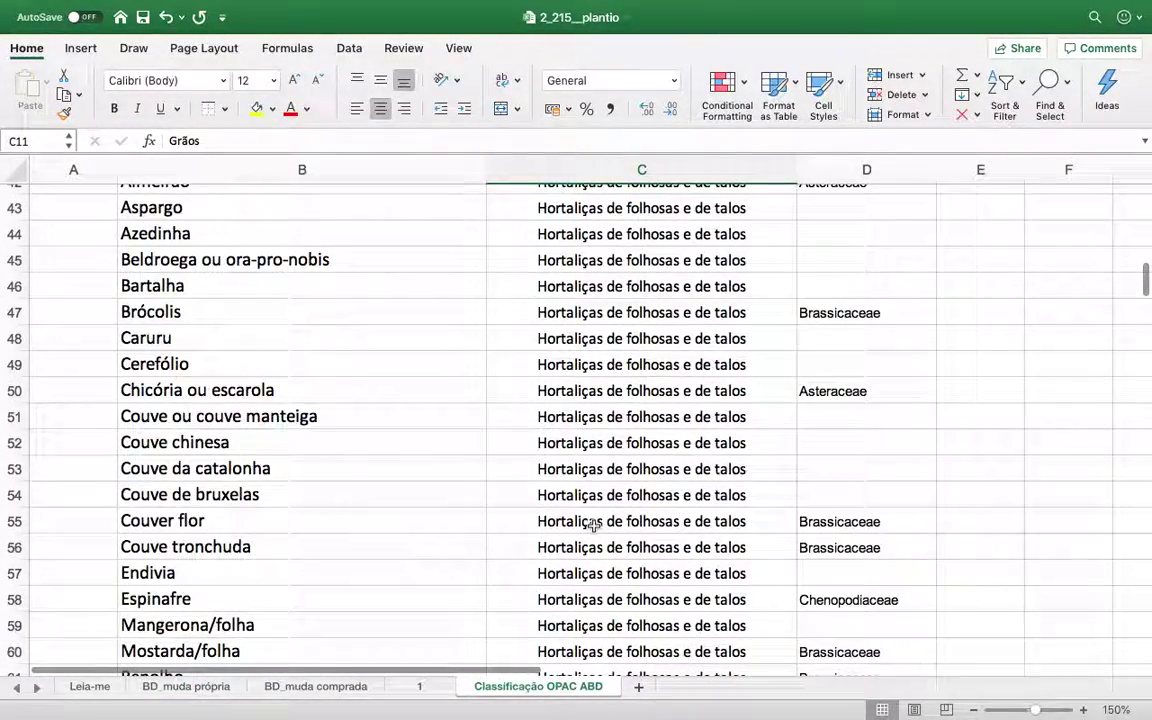
{"action": "scroll", "coordinate": [593, 526], "scroll_direction": "down", "scroll_amount": 3}
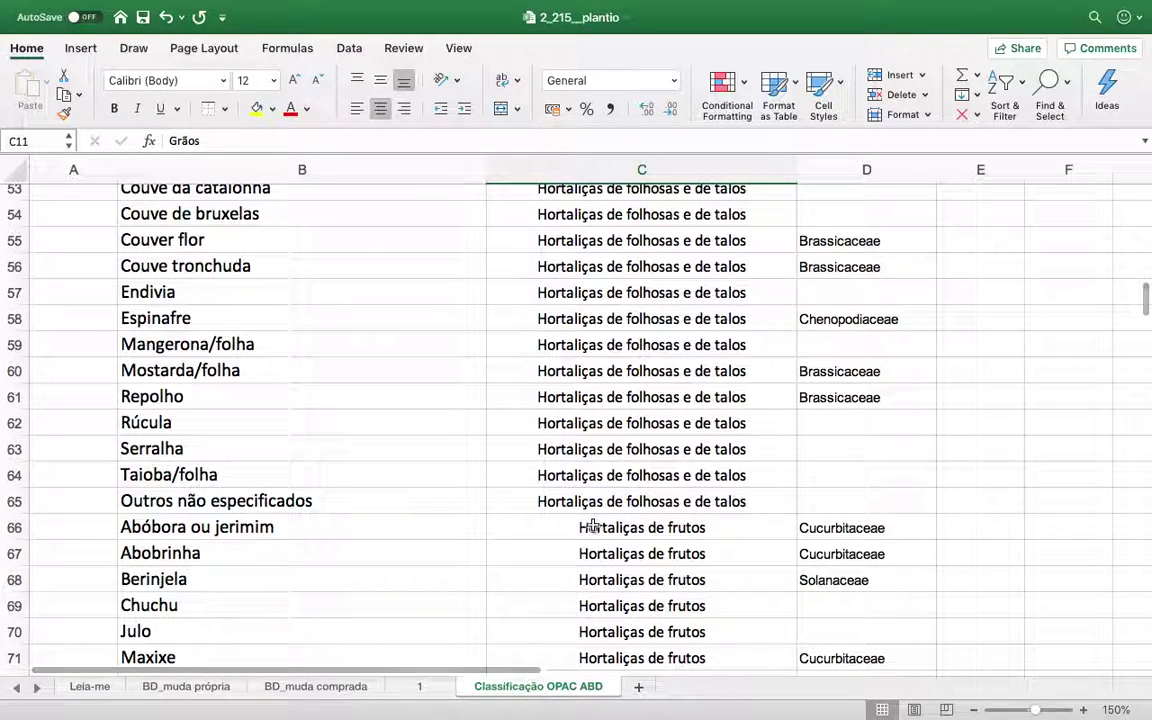
{"action": "left_click", "coordinate": [585, 505]}
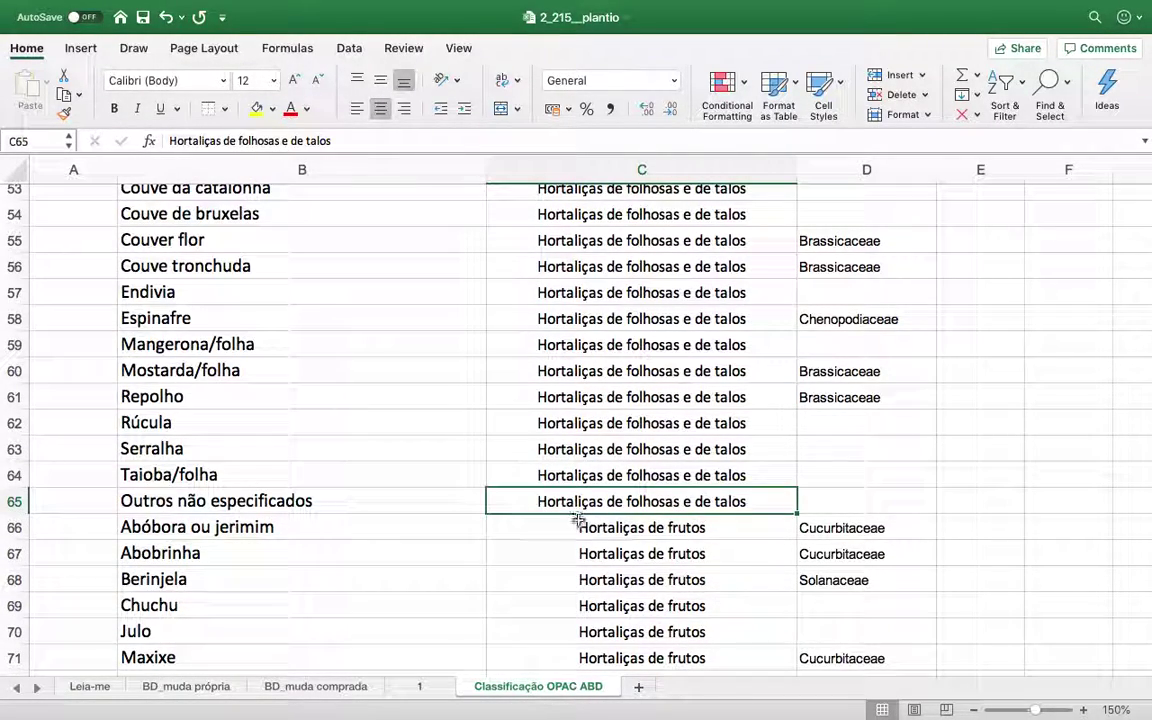
{"action": "left_click", "coordinate": [580, 527]}
{"action": "scroll", "coordinate": [580, 527], "scroll_direction": "down", "scroll_amount": 5}
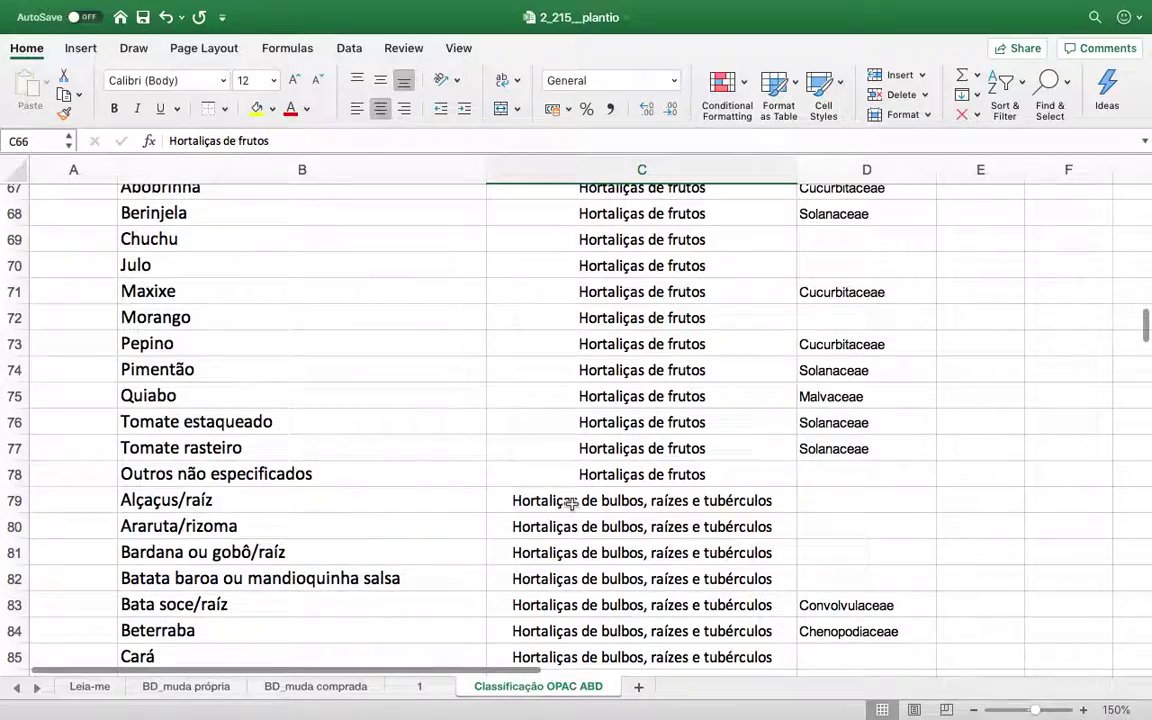
{"action": "left_click", "coordinate": [570, 500]}
{"action": "scroll", "coordinate": [570, 503], "scroll_direction": "down", "scroll_amount": 4}
{"action": "scroll", "coordinate": [570, 503], "scroll_direction": "up", "scroll_amount": 19}
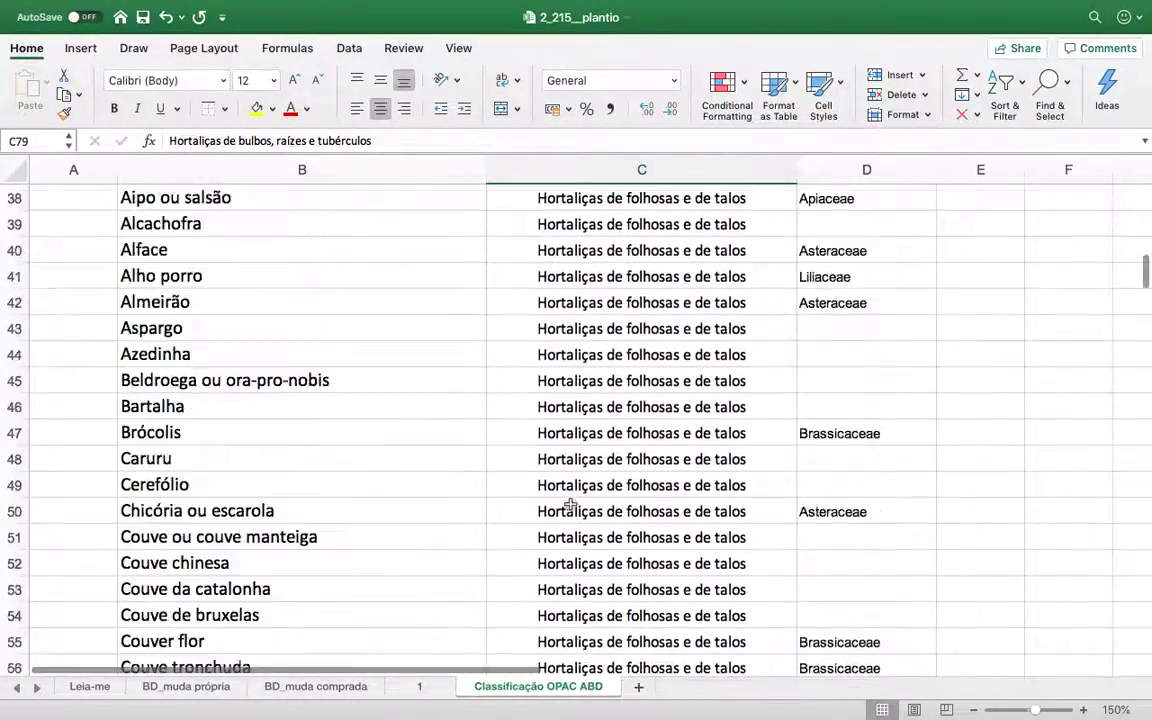
{"action": "scroll", "coordinate": [570, 504], "scroll_direction": "up", "scroll_amount": 6}
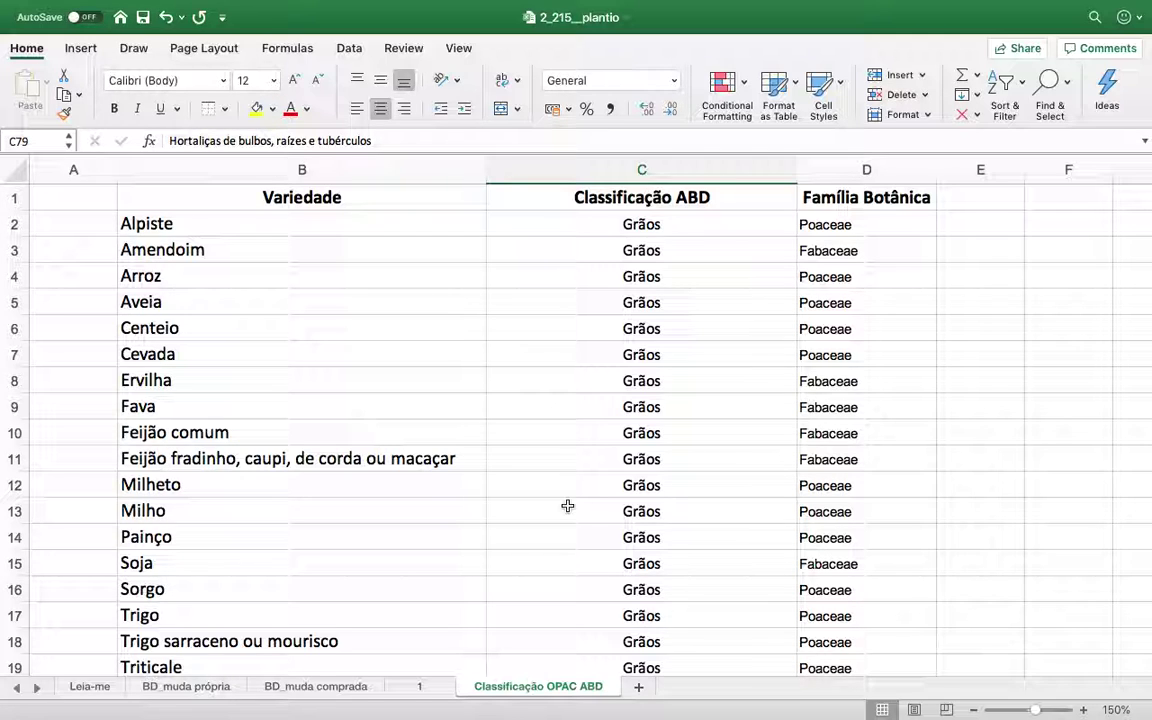
Step: Set quiabo's basic nutritional classification to R in the BD_muda própria sheet
{"action": "left_click", "coordinate": [218, 688]}
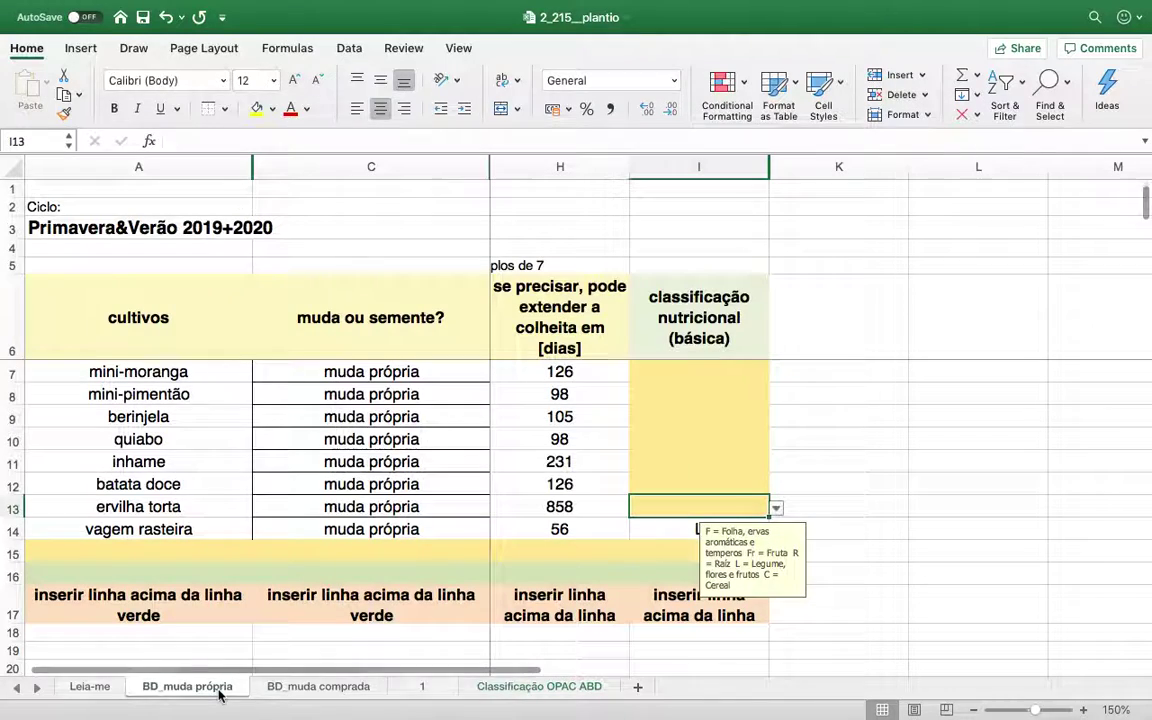
{"action": "left_click", "coordinate": [731, 483]}
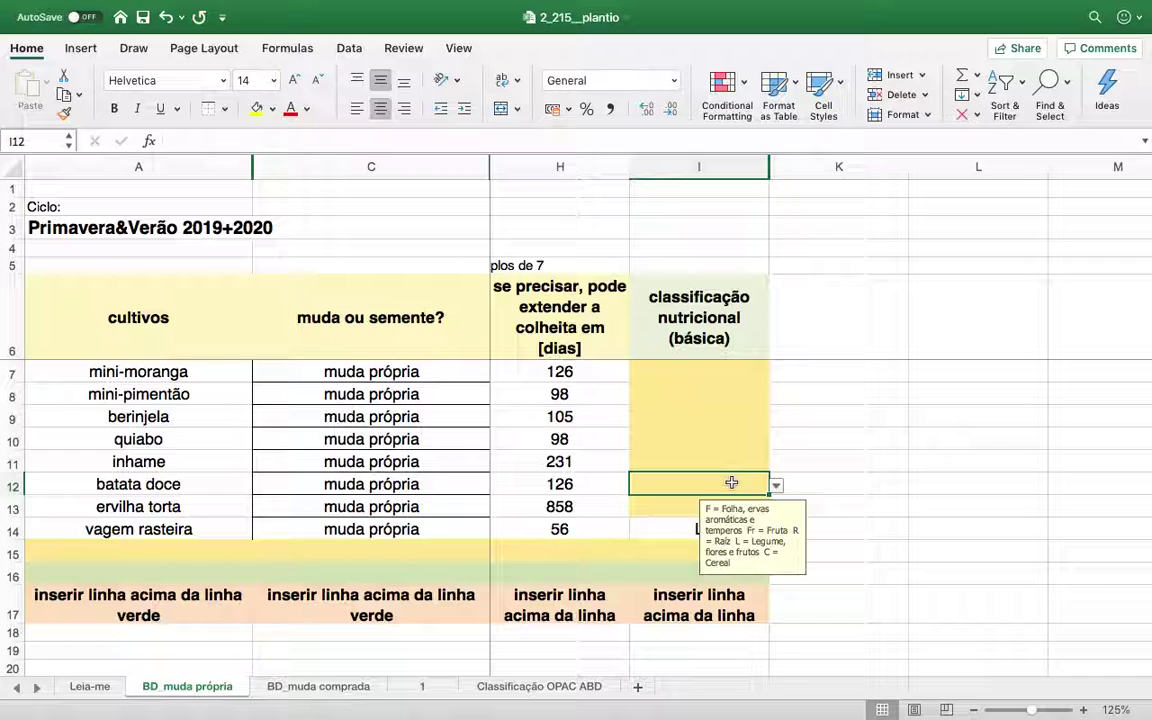
{"action": "left_click", "coordinate": [150, 438]}
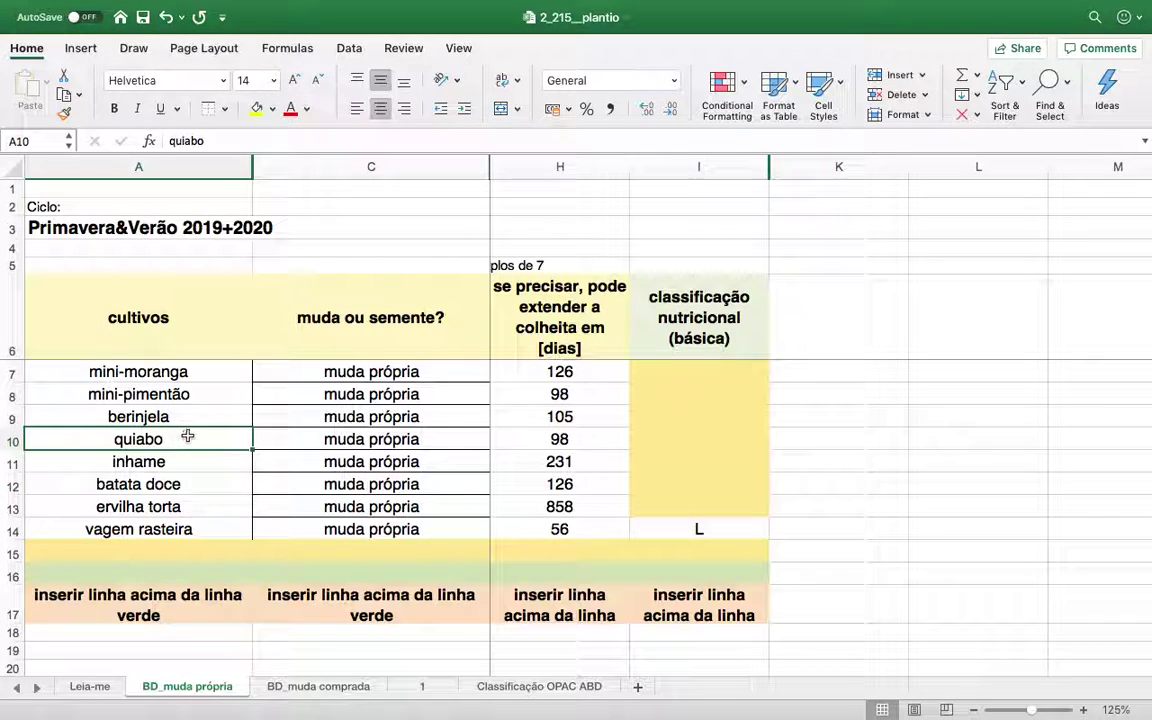
{"action": "left_click", "coordinate": [594, 447]}
{"action": "left_click", "coordinate": [728, 440]}
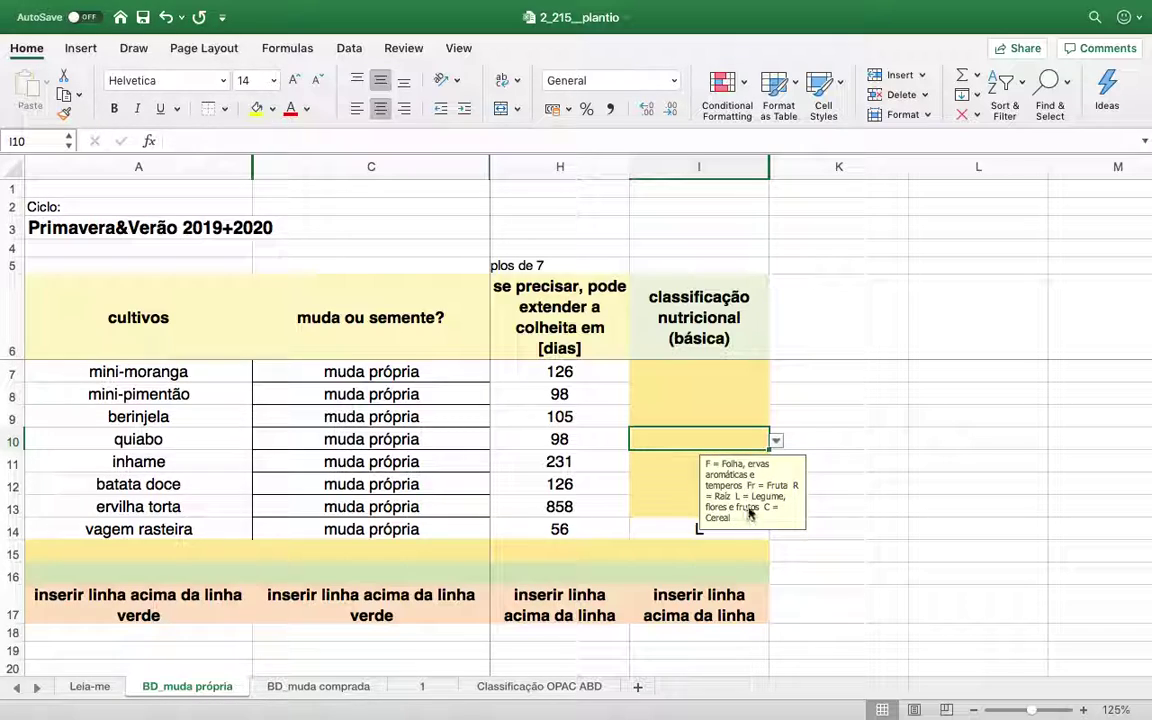
{"action": "left_click", "coordinate": [777, 441]}
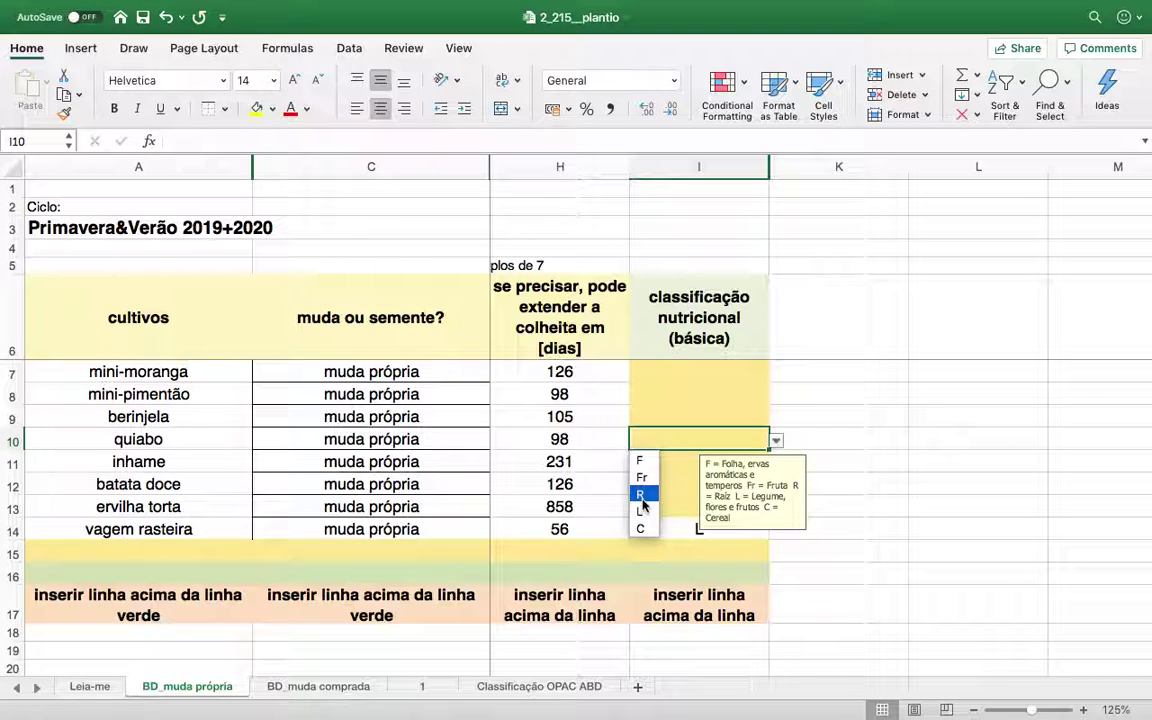
{"action": "left_click", "coordinate": [641, 497]}
{"action": "left_click", "coordinate": [874, 594]}
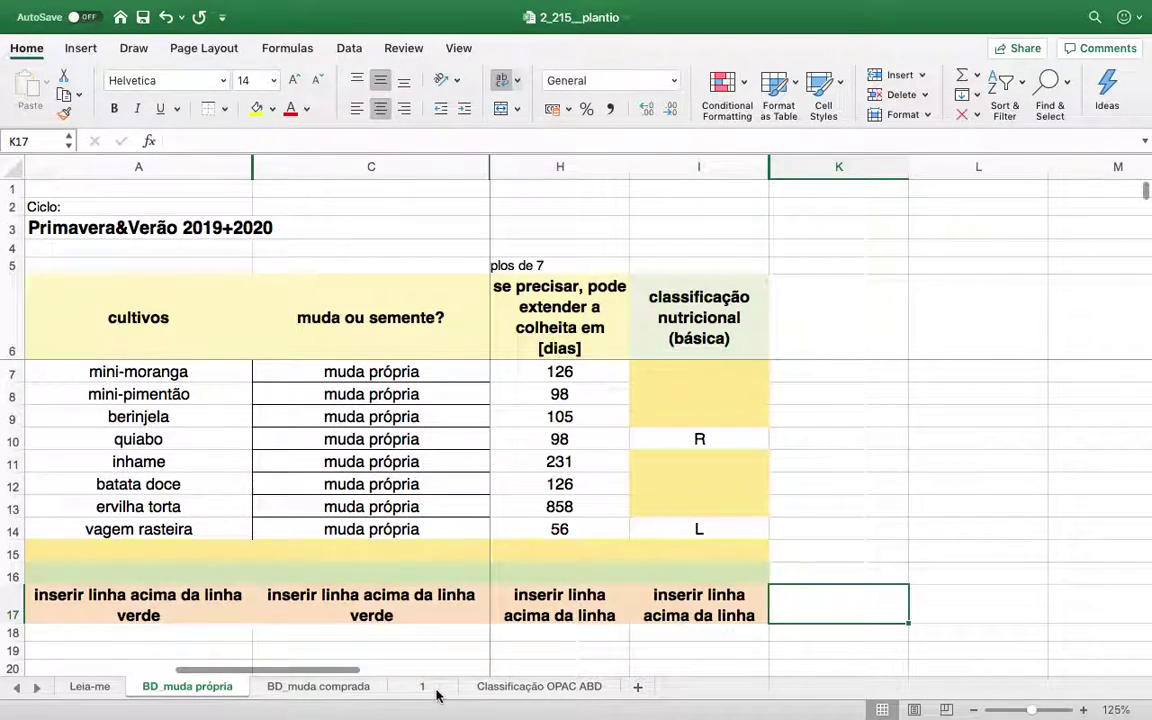
Step: Inspect quiabo's harvest bar in sheet 1's calendar and compare its color with the vagem rasteira bars
{"action": "left_click", "coordinate": [422, 686]}
{"action": "scroll", "coordinate": [754, 655], "scroll_direction": "right", "scroll_amount": 10}
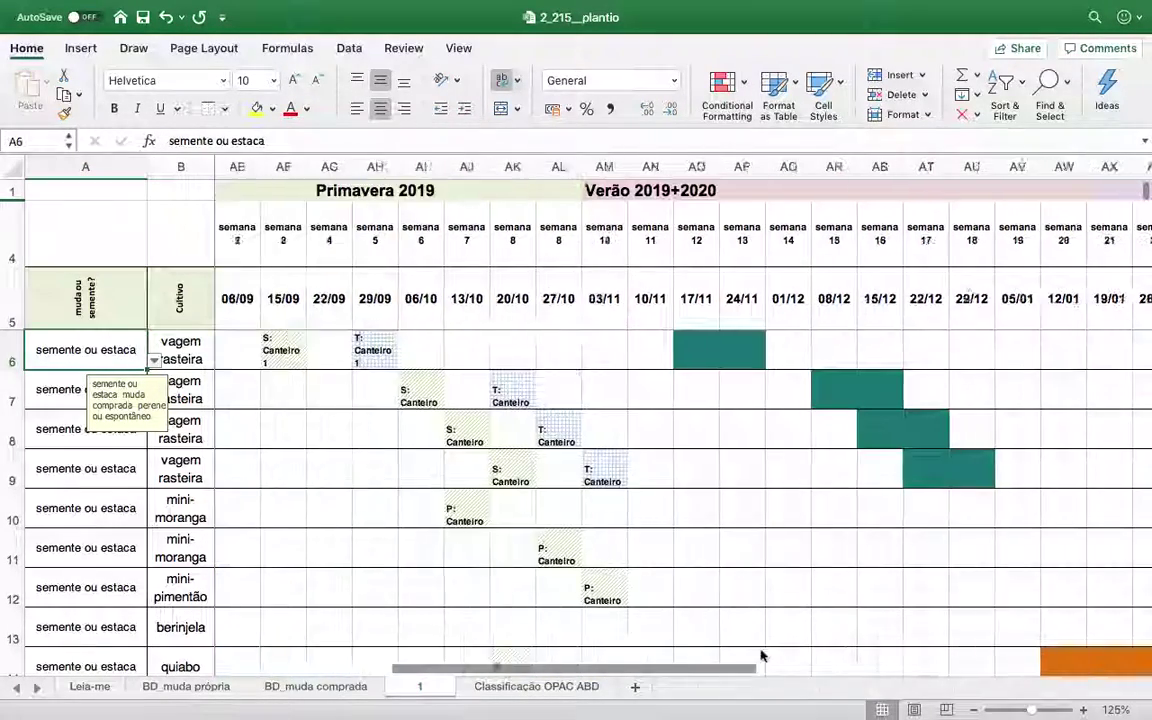
{"action": "scroll", "coordinate": [754, 655], "scroll_direction": "right", "scroll_amount": 5}
{"action": "scroll", "coordinate": [748, 576], "scroll_direction": "down", "scroll_amount": 1}
{"action": "left_click", "coordinate": [773, 638]}
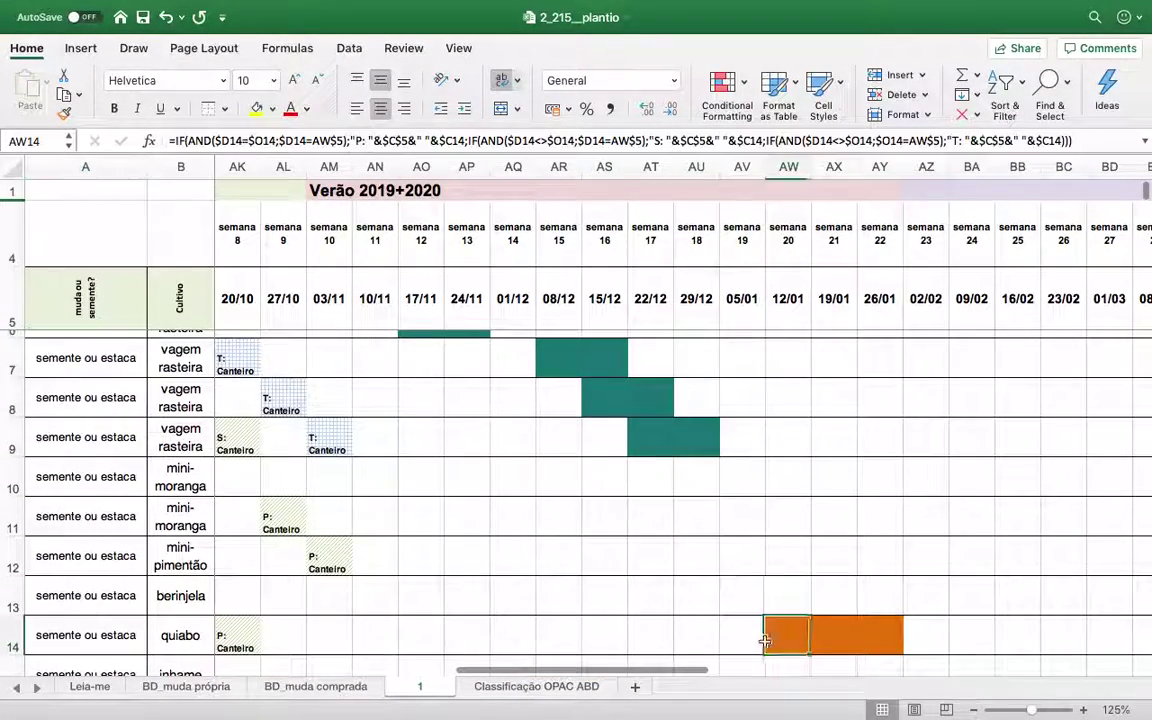
{"action": "scroll", "coordinate": [580, 675], "scroll_direction": "left", "scroll_amount": 4}
{"action": "scroll", "coordinate": [580, 675], "scroll_direction": "up", "scroll_amount": 1}
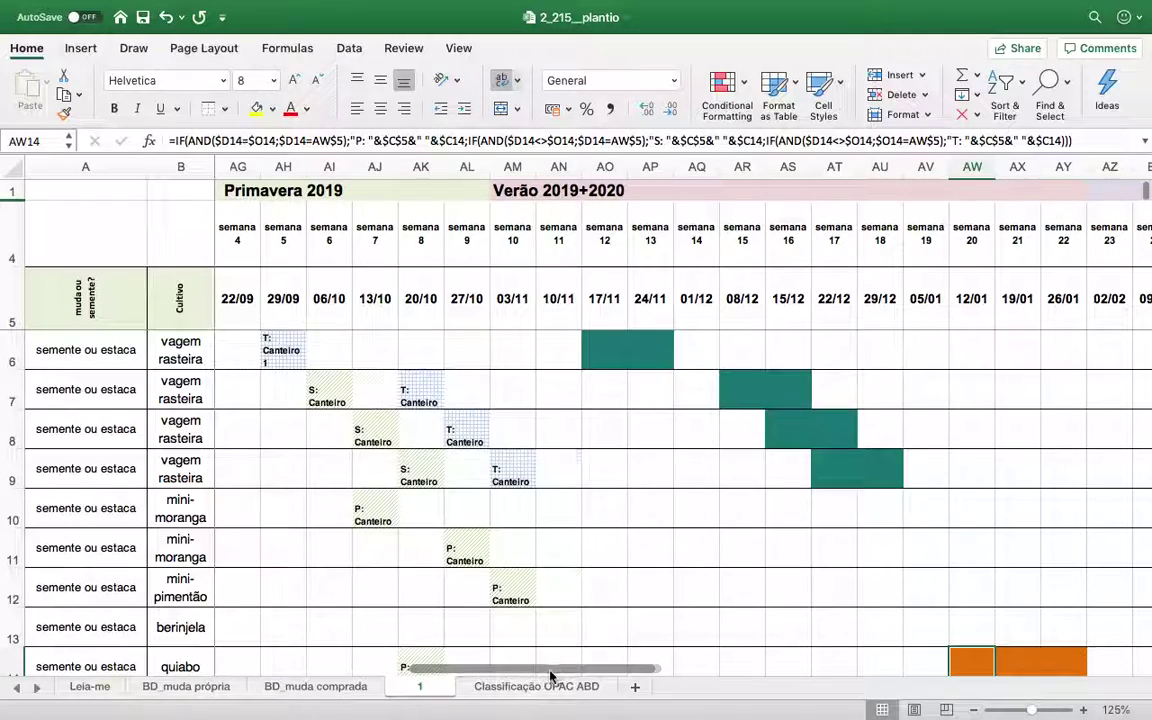
{"action": "scroll", "coordinate": [551, 677], "scroll_direction": "left", "scroll_amount": 1}
{"action": "left_click_drag", "start_coordinate": [545, 677], "coordinate": [630, 684]}
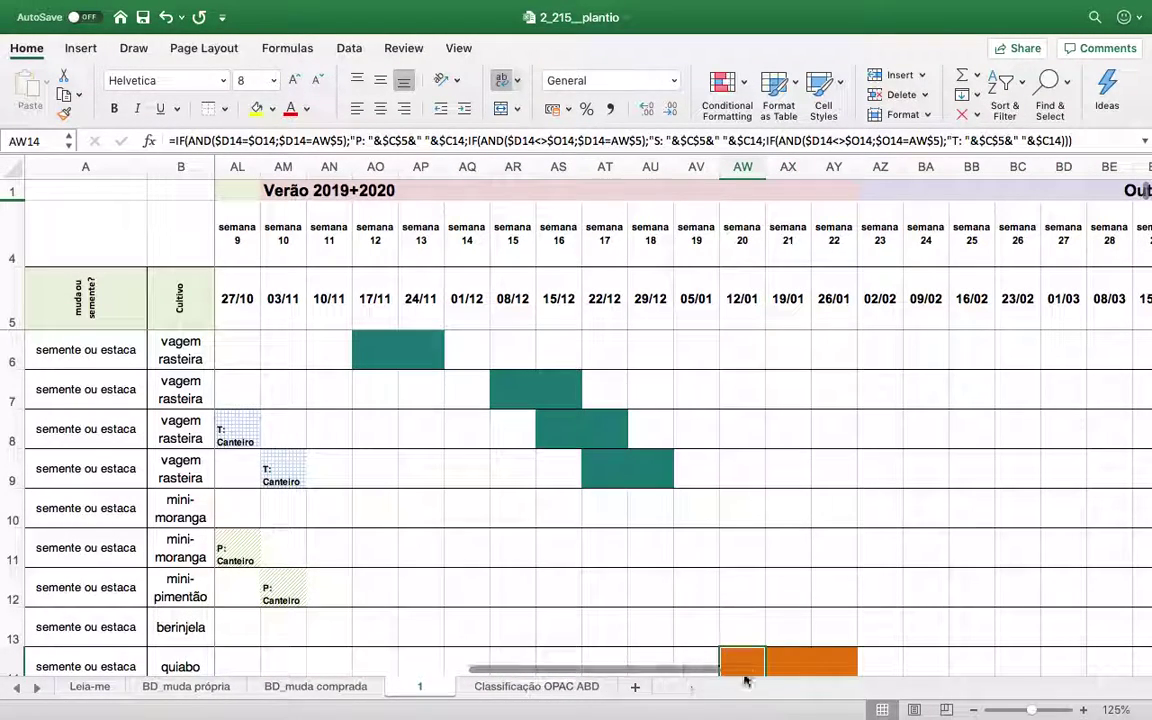
Step: Set quiabo's sowing or planting date to 10/10/2019 on sheet 1
{"action": "left_click", "coordinate": [735, 667]}
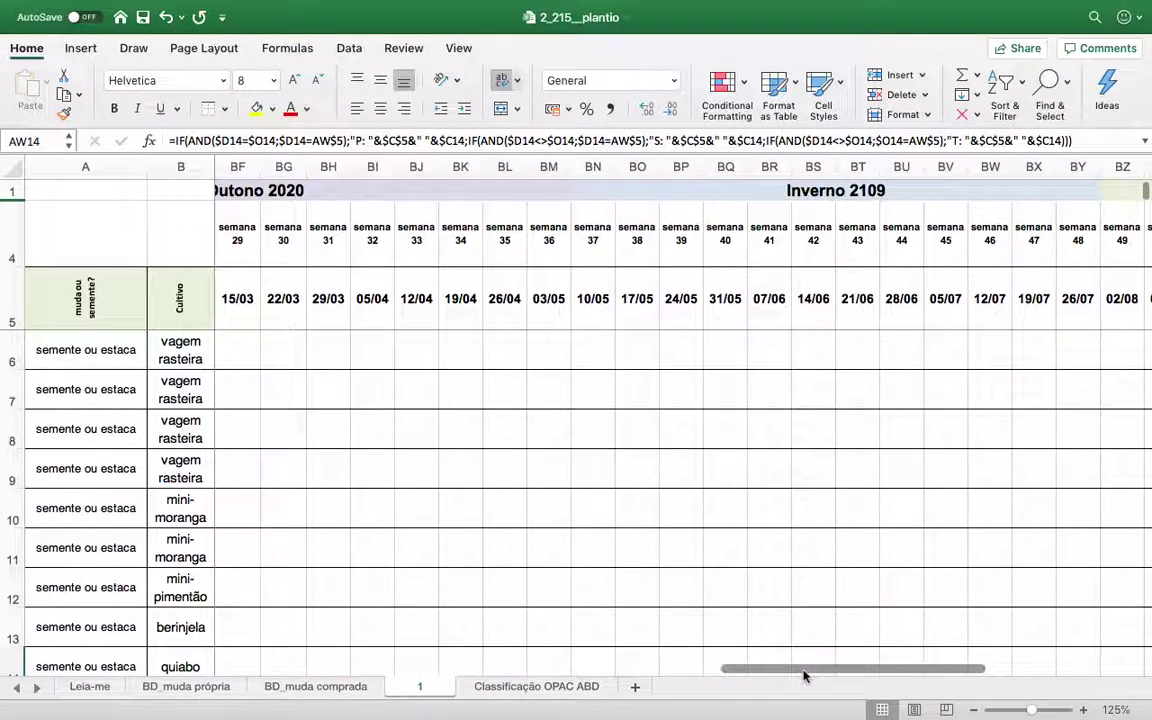
{"action": "left_click_drag", "start_coordinate": [740, 672], "coordinate": [450, 667]}
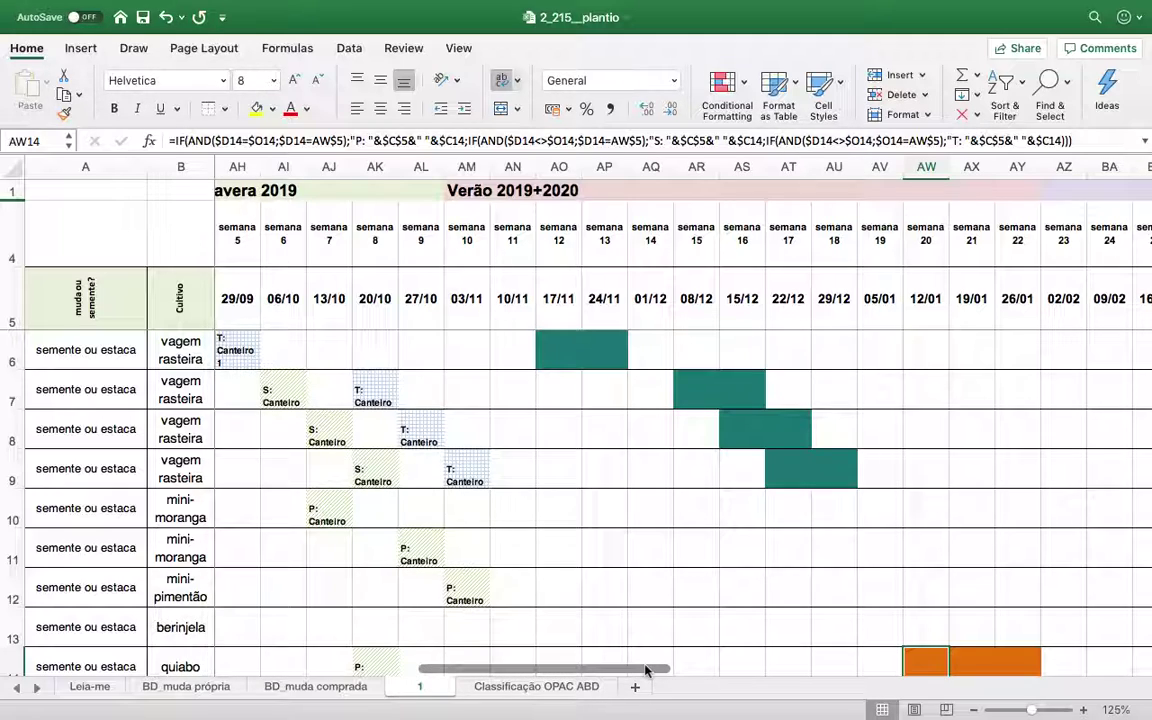
{"action": "left_click_drag", "start_coordinate": [646, 670], "coordinate": [140, 610]}
{"action": "scroll", "coordinate": [140, 610], "scroll_direction": "down", "scroll_amount": 3}
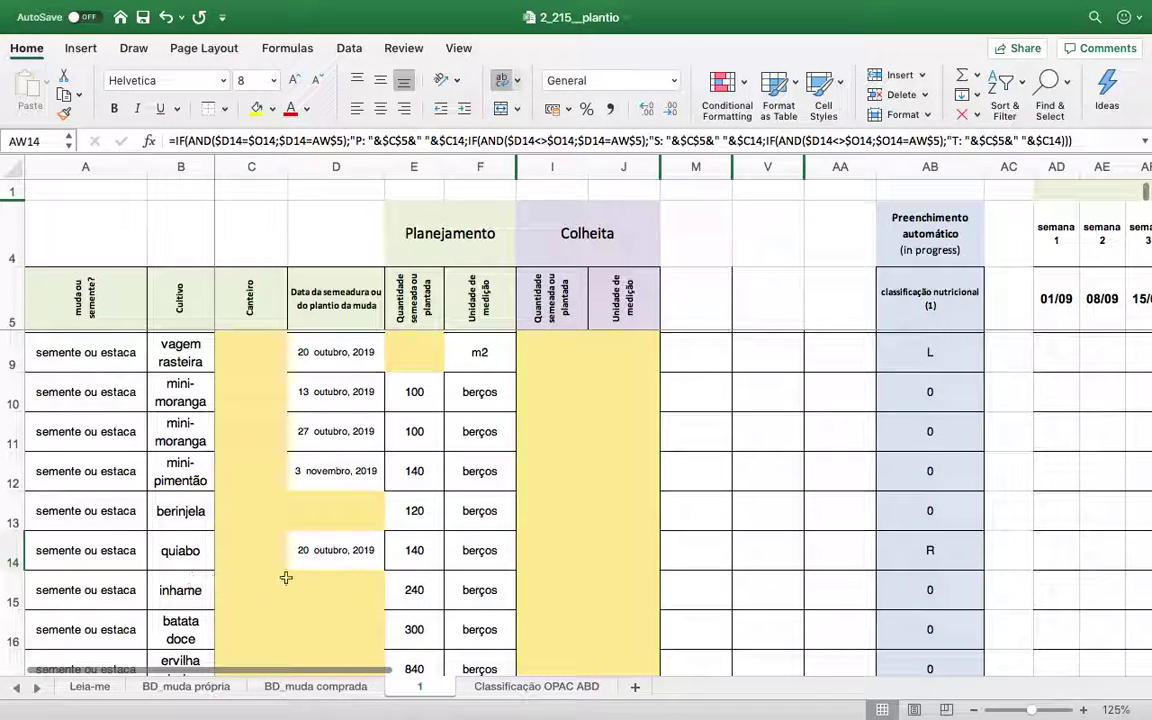
{"action": "left_click", "coordinate": [338, 560]}
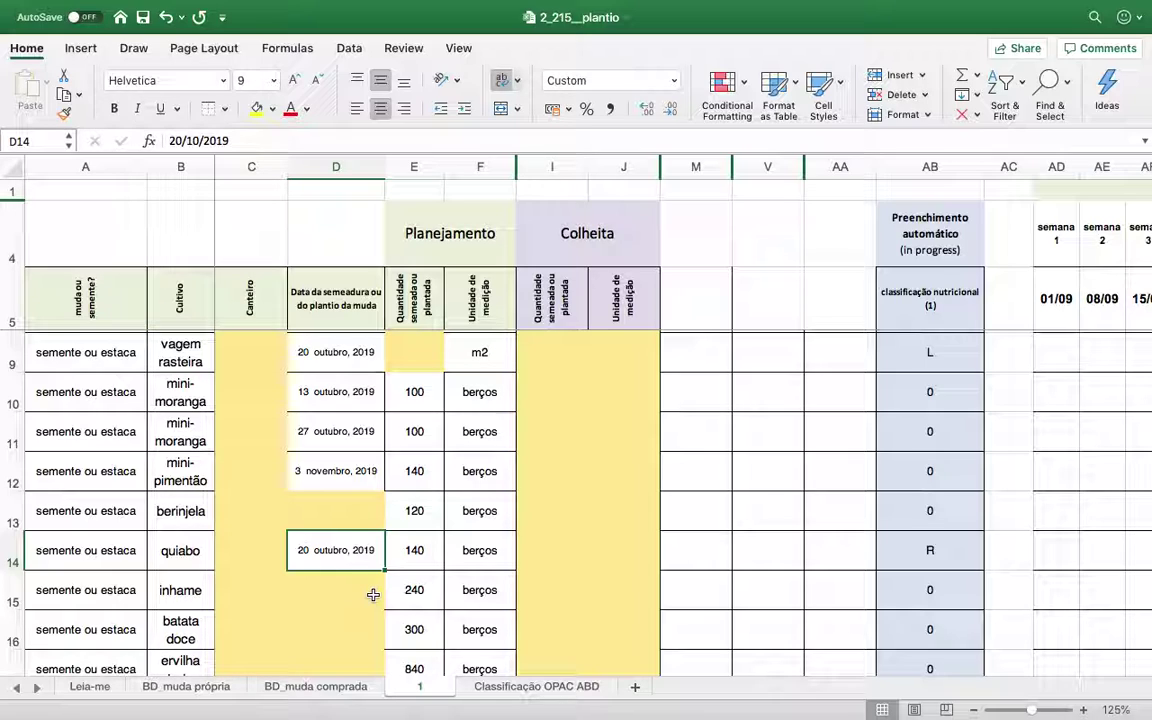
{"action": "type", "text": "10/10/2019"}
{"action": "key", "text": "Return"}
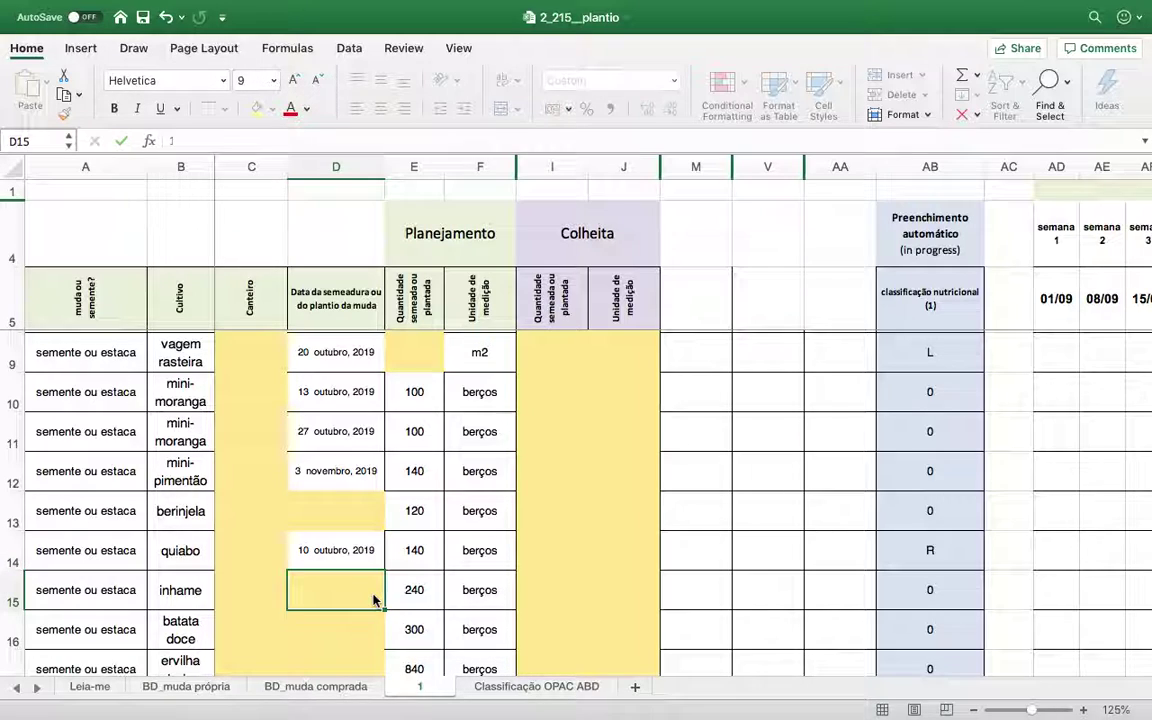
Step: Follow quiabo's row across the weekly calendar and examine where its harvest bar falls for the 10/10/2019 date
{"action": "key", "text": "Up"}
{"action": "key", "text": "Right"}
{"action": "key", "text": "Right"}
{"action": "key", "text": "Right"}
{"action": "key", "text": "Right"}
{"action": "key", "text": "Right"}
{"action": "key", "text": "Right"}
{"action": "key", "text": "Right"}
{"action": "key", "text": "Right"}
{"action": "key", "text": "Right"}
{"action": "key", "text": "Right"}
{"action": "key", "text": "Right"}
{"action": "key", "text": "Right"}
{"action": "key", "text": "Right"}
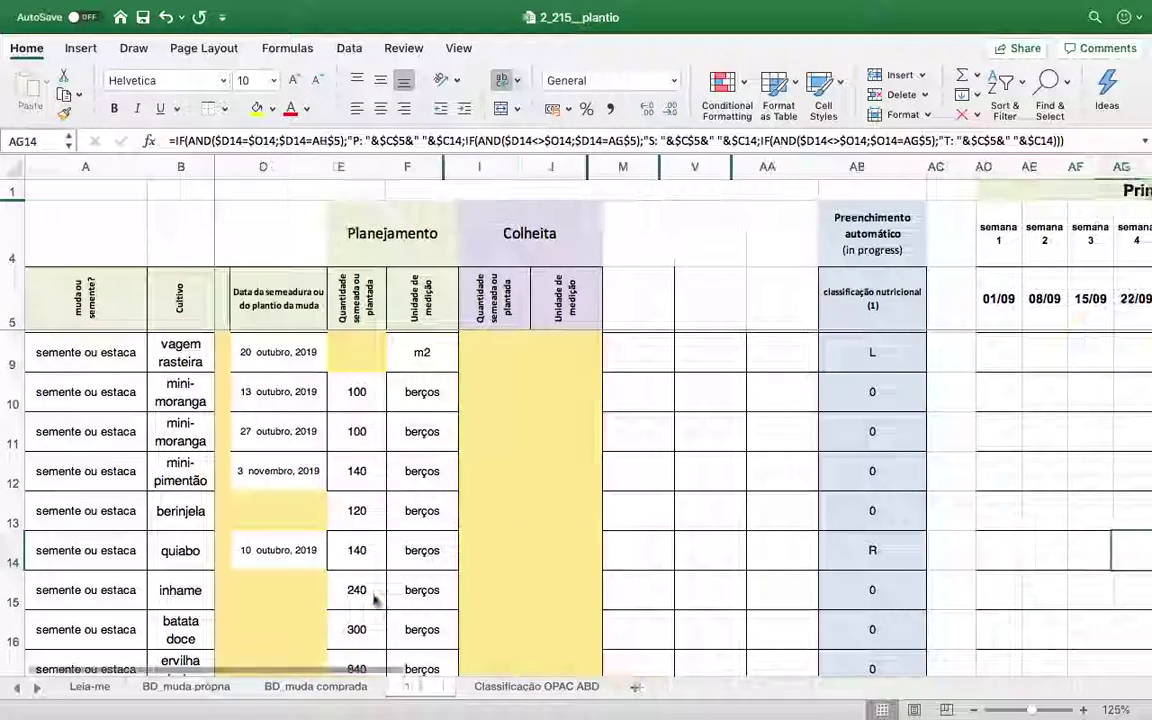
{"action": "key", "text": "Right"}
{"action": "key", "text": "Right"}
{"action": "key", "text": "Right"}
{"action": "key", "text": "Right"}
{"action": "key", "text": "Right"}
{"action": "key", "text": "Right"}
{"action": "key", "text": "Right"}
{"action": "key", "text": "Right"}
{"action": "key", "text": "Right"}
{"action": "key", "text": "Right"}
{"action": "key", "text": "Right"}
{"action": "key", "text": "Right"}
{"action": "key", "text": "Right"}
{"action": "key", "text": "Right"}
{"action": "key", "text": "Right"}
{"action": "key", "text": "Right"}
{"action": "key", "text": "Right"}
{"action": "key", "text": "Right"}
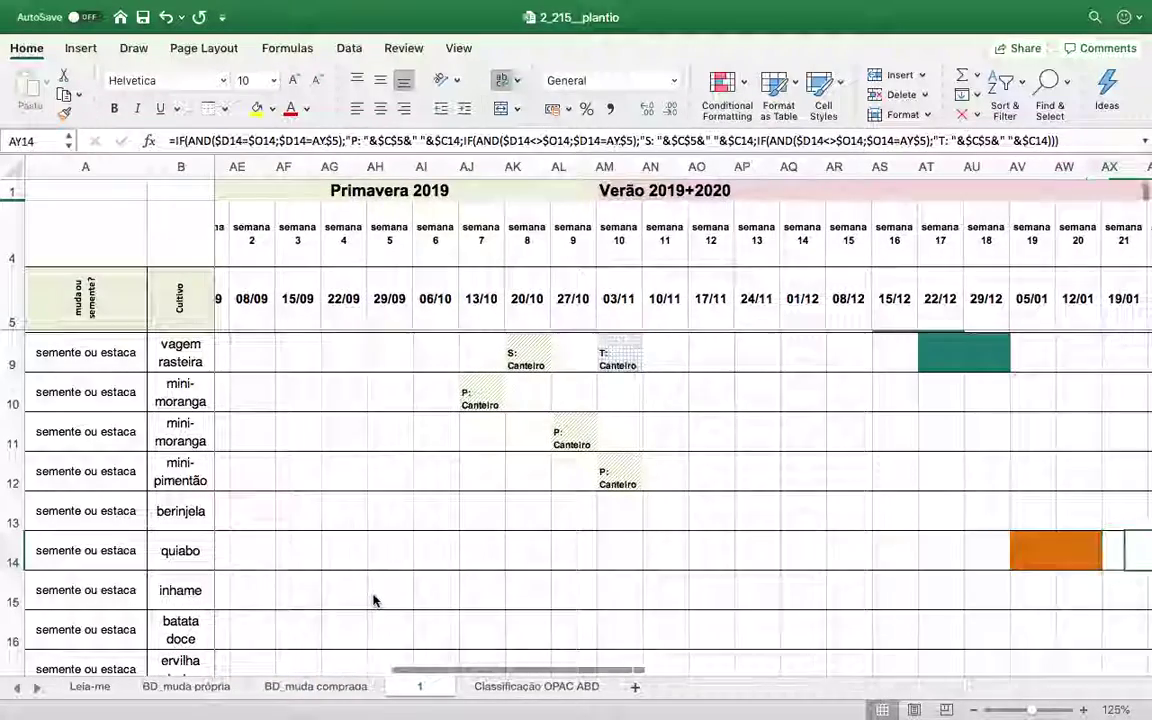
{"action": "key", "text": "Right"}
{"action": "key", "text": "Right"}
{"action": "key", "text": "Left"}
{"action": "key", "text": "Left"}
{"action": "key", "text": "Left"}
{"action": "key", "text": "Left"}
{"action": "key", "text": "Left"}
{"action": "key", "text": "Left"}
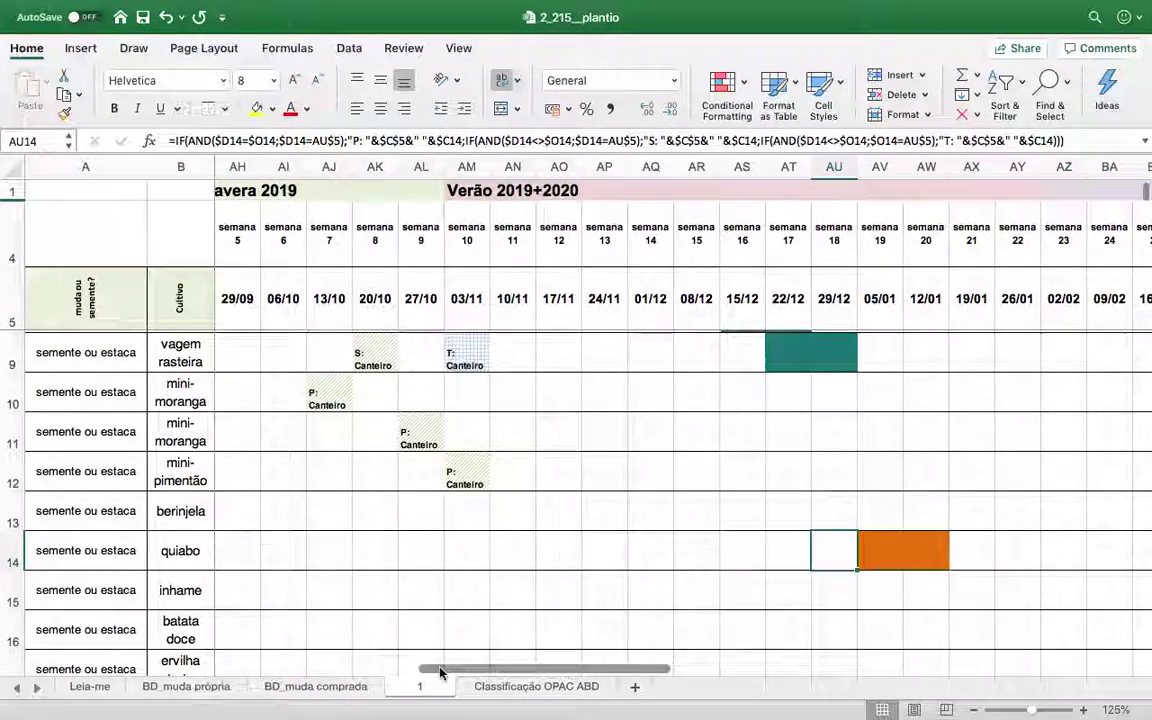
Step: Undo the last change to quiabo's sowing or planting date
{"action": "key", "text": "ctrl+Left"}
{"action": "key", "text": "ctrl+Left"}
{"action": "key", "text": "ctrl+Left"}
{"action": "key", "text": "ctrl+Left"}
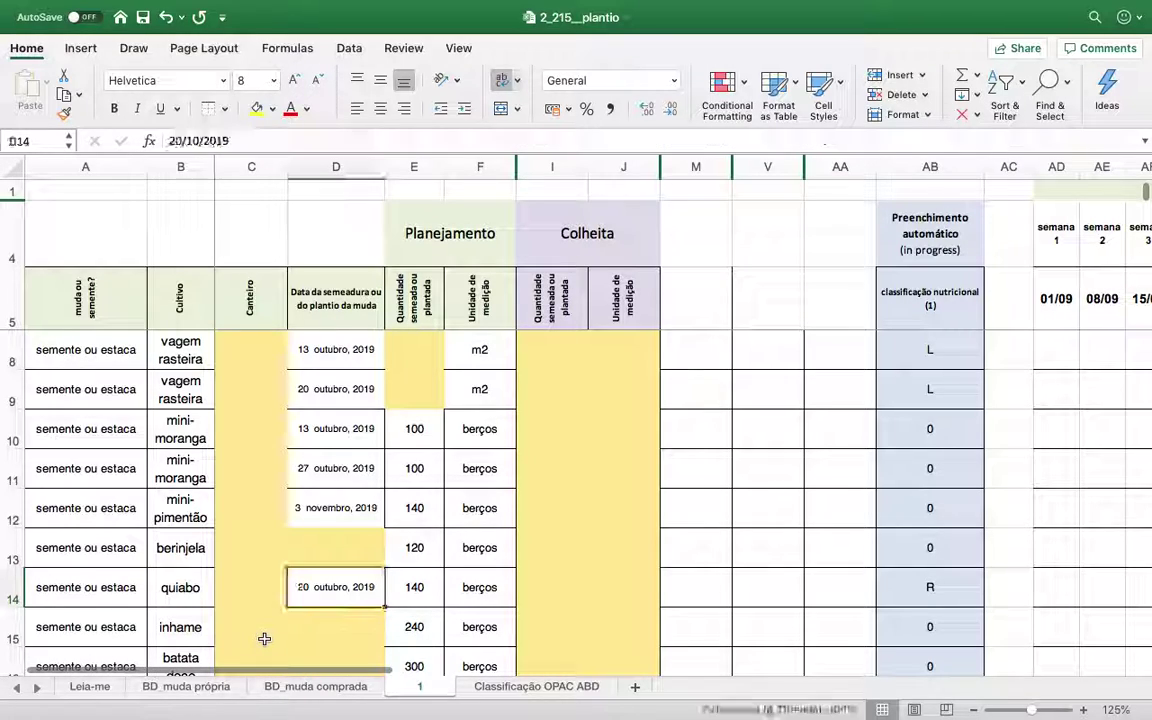
Step: Check quiabo's planting and harvest weeks in the calendar, and select the Colheita heading above the harvest quantity and unit columns
{"action": "left_click_drag", "start_coordinate": [380, 669], "coordinate": [745, 630]}
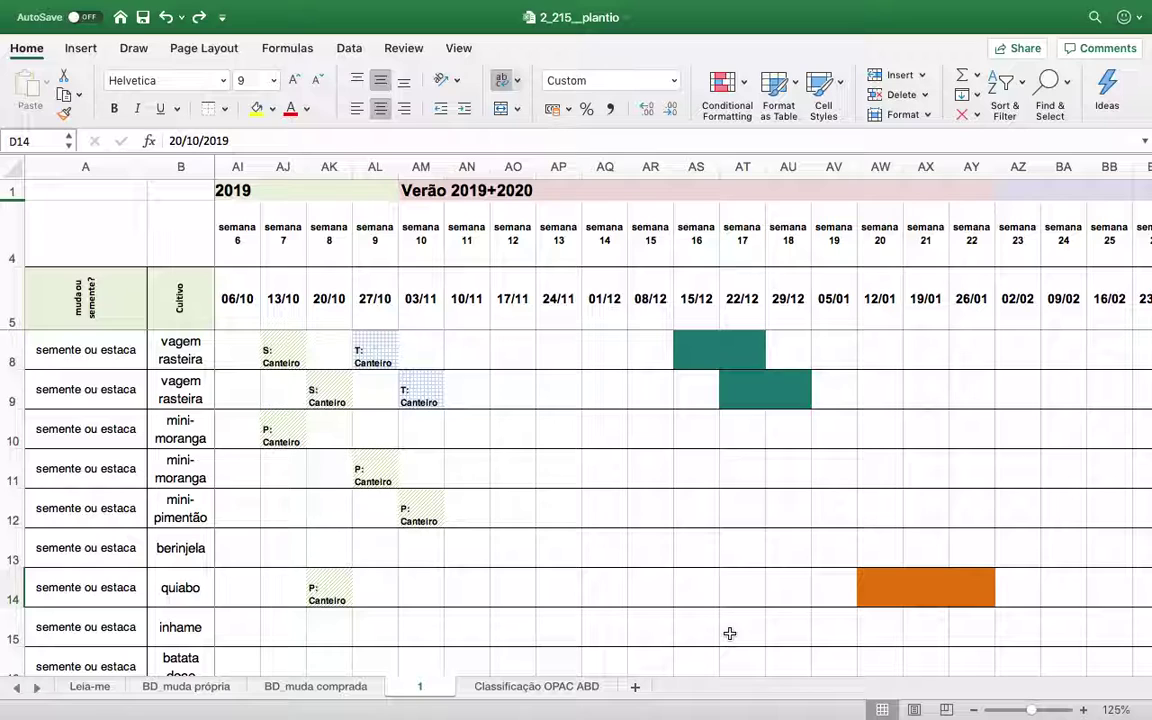
{"action": "left_click_drag", "start_coordinate": [560, 667], "coordinate": [3, 646]}
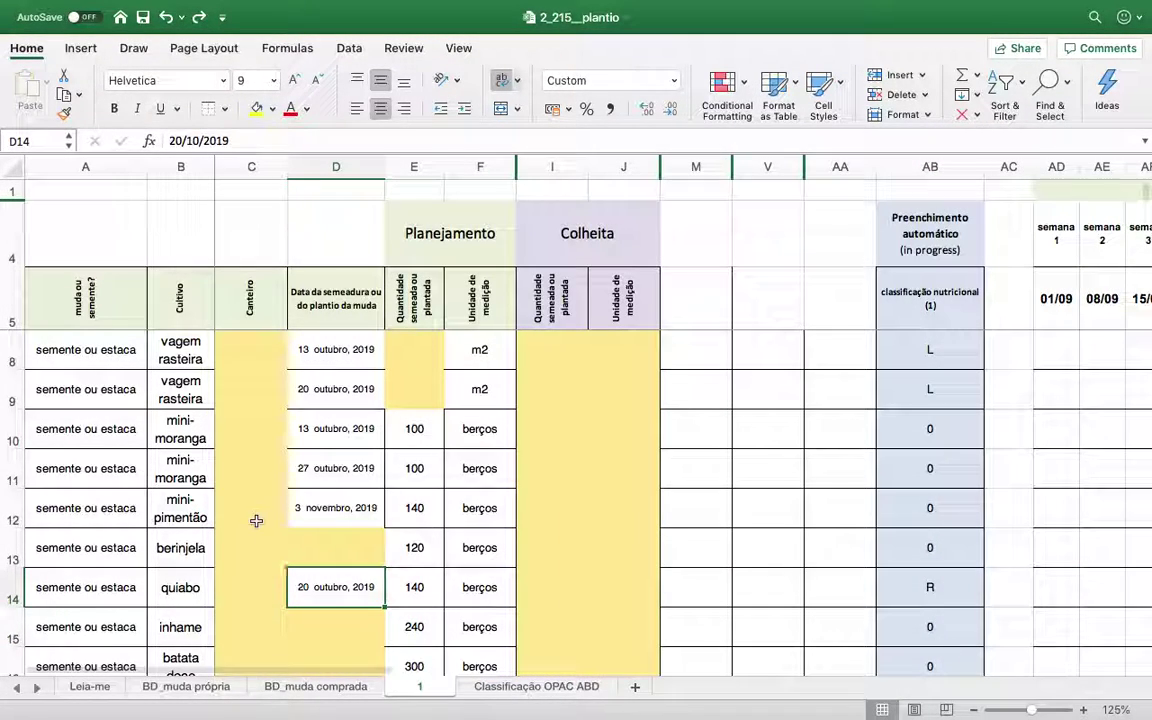
{"action": "left_click", "coordinate": [326, 557]}
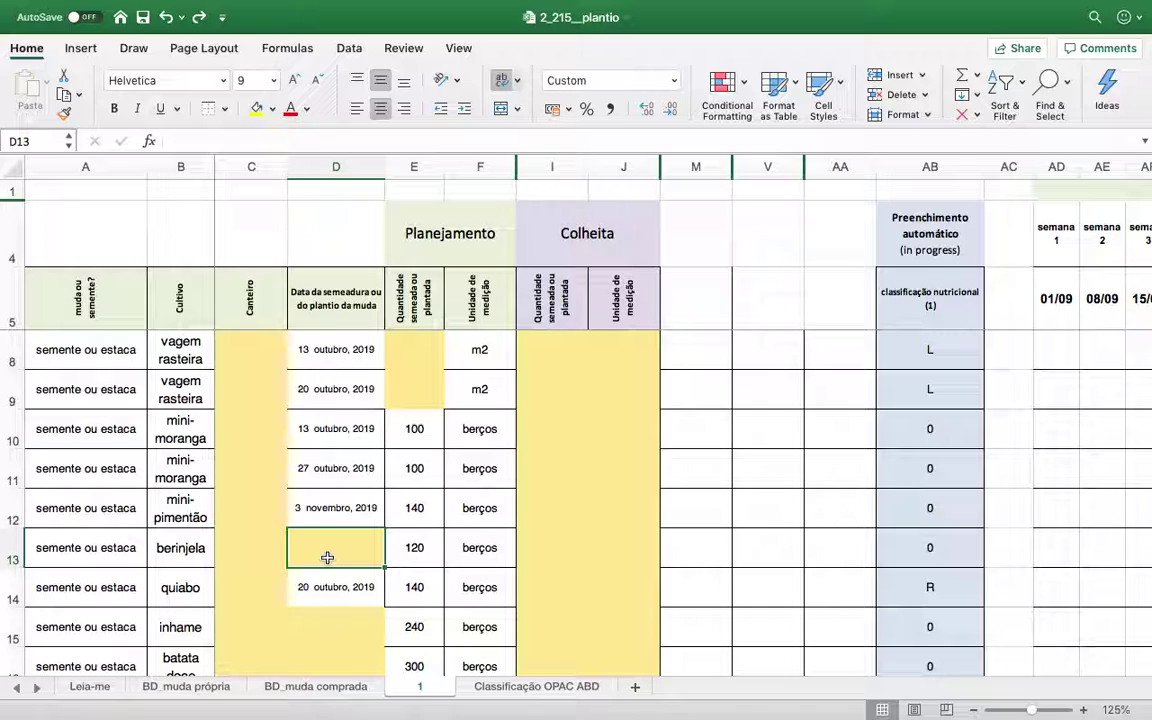
{"action": "left_click", "coordinate": [624, 235]}
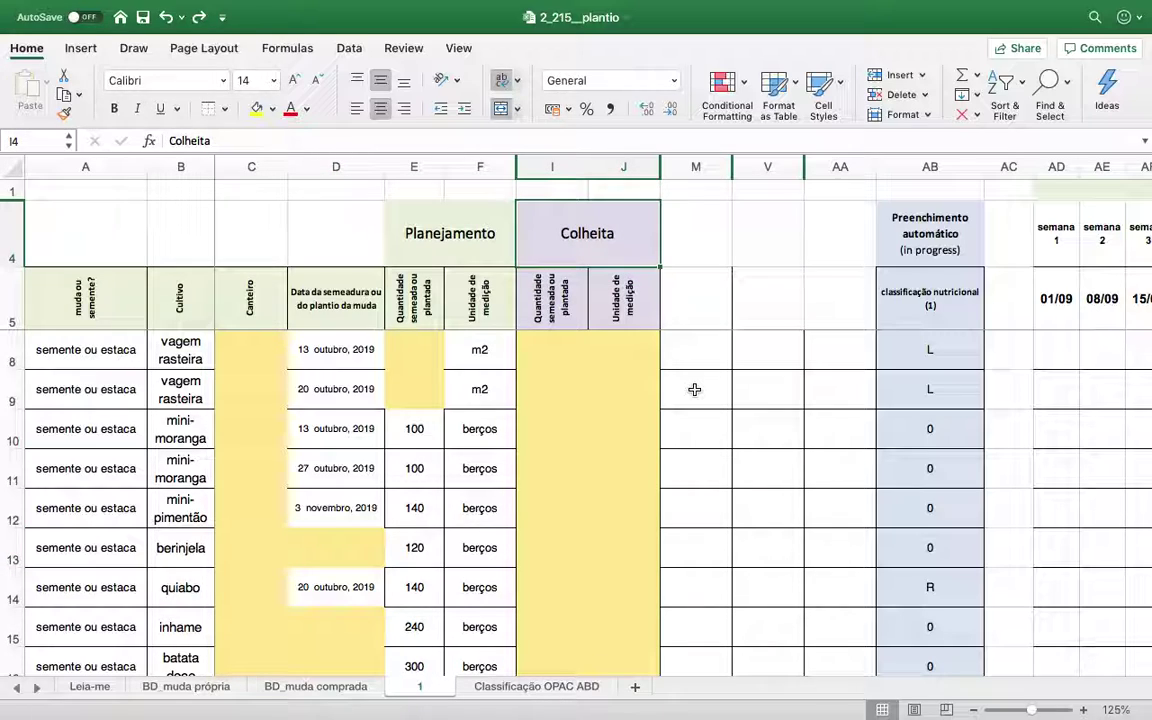